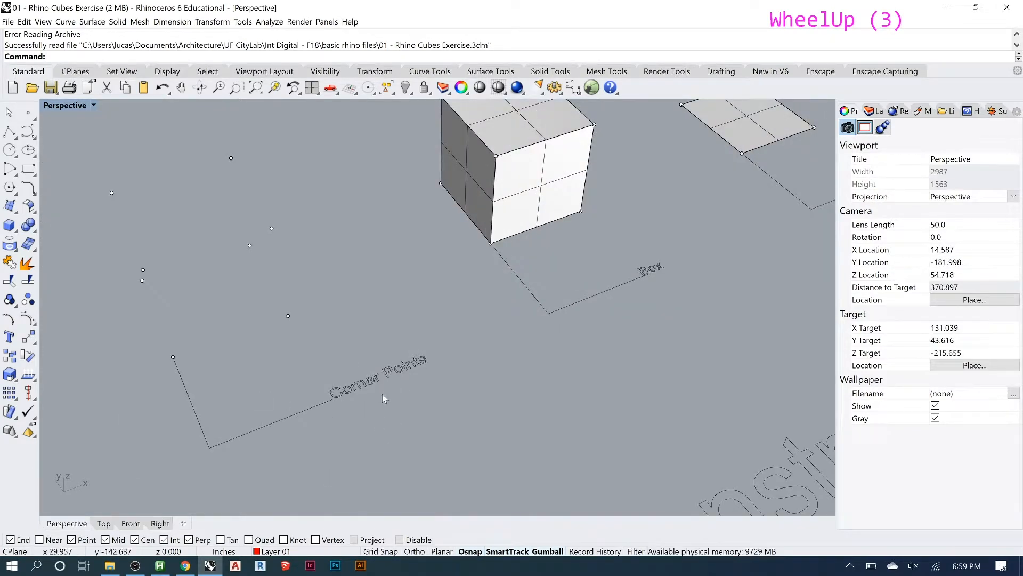
Step: Select the Corner Points example's points, outline and label, and zoom the view to that selection
scroll(382, 394, down, 1)
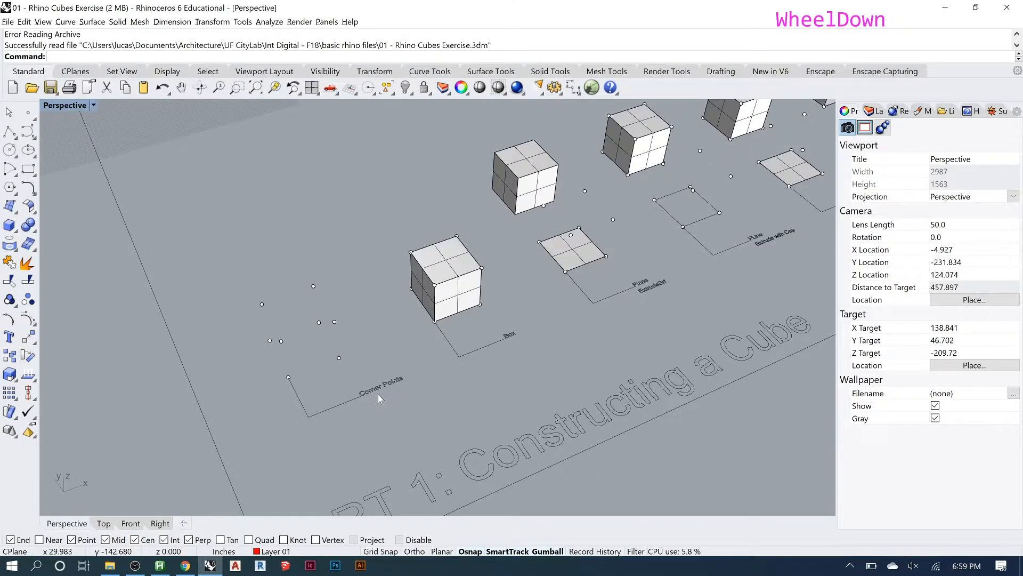
scroll(370, 394, up, 2)
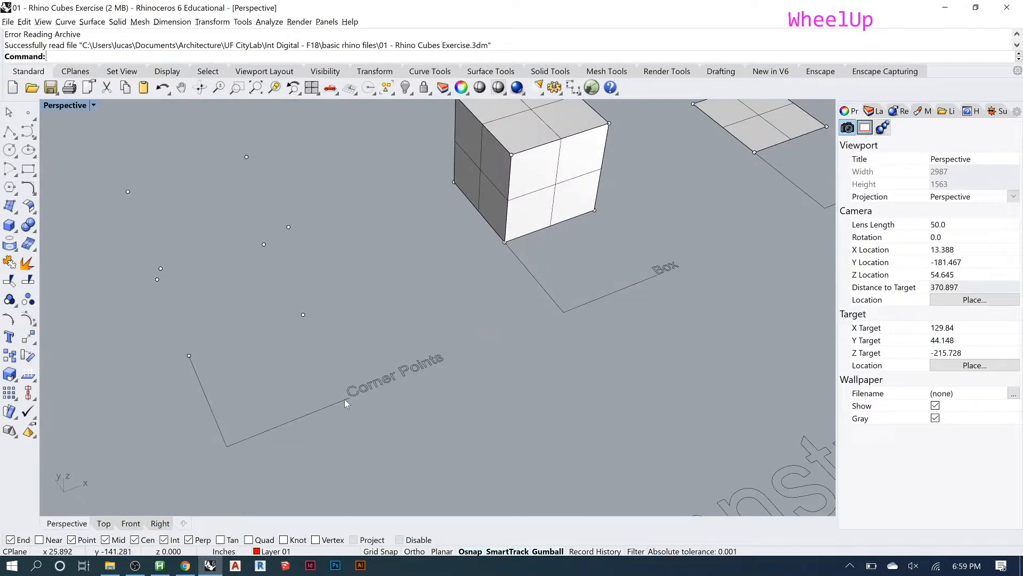
right_drag(365, 418, 421, 363)
scroll(507, 366, down, 1)
drag(255, 222, 381, 344)
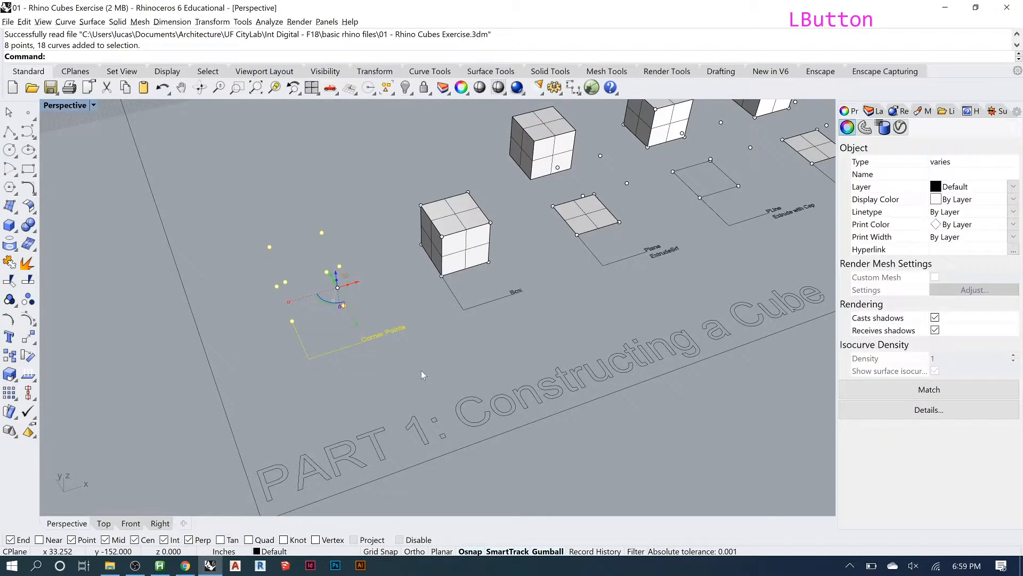
click(275, 87)
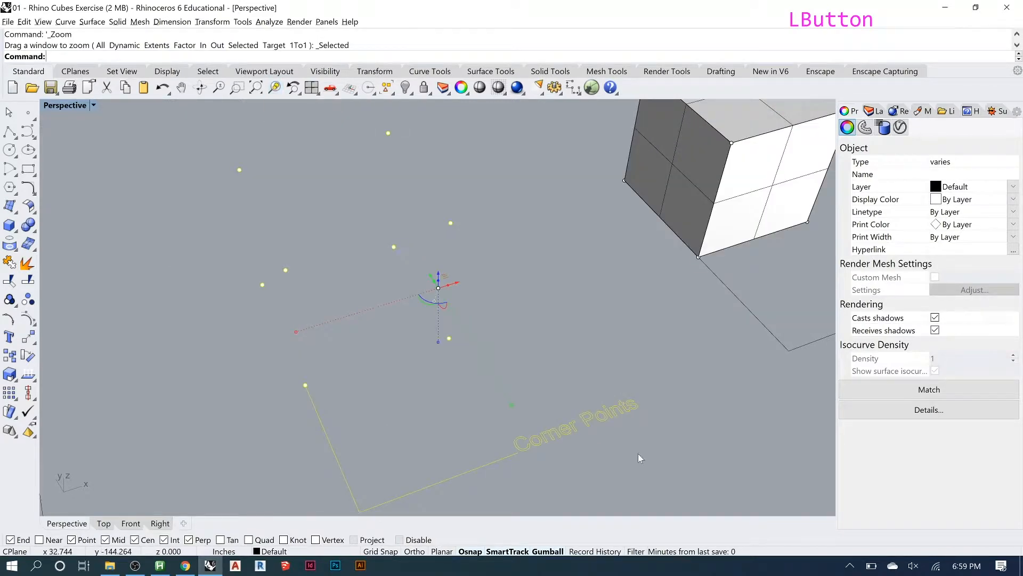
text(ZS)
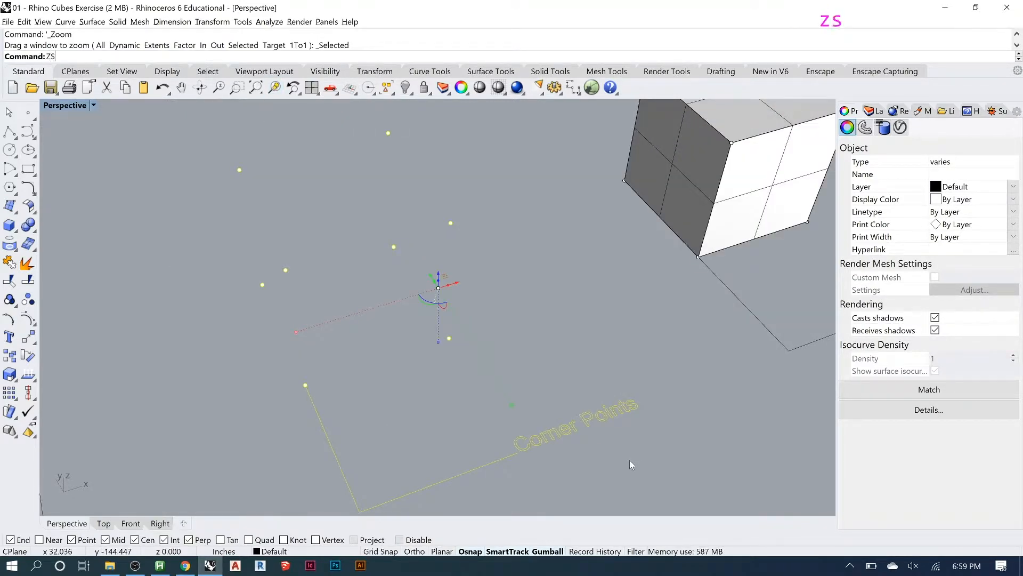
key(Return)
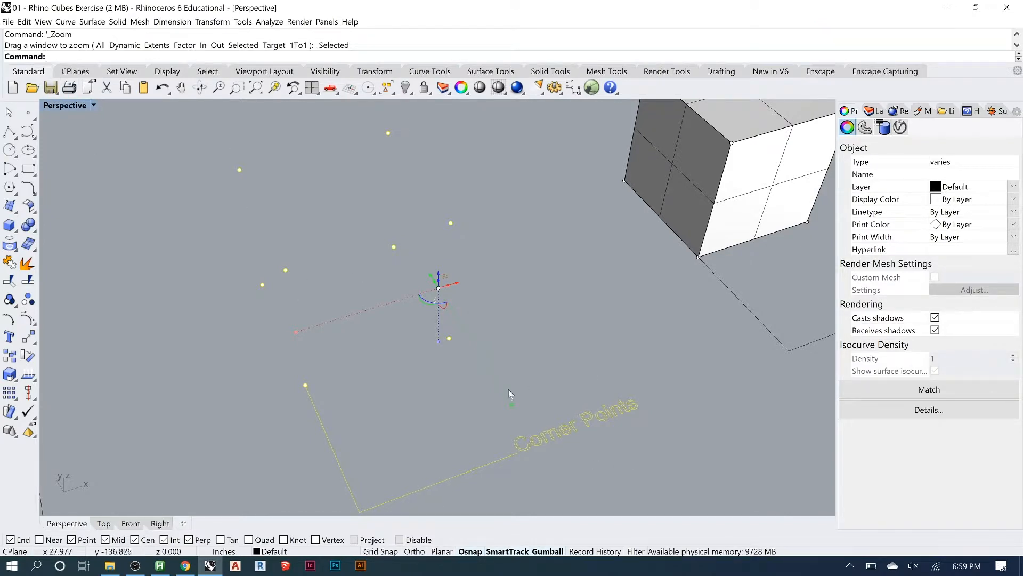
click(407, 367)
Step: Examine the layout of the eight corner points and the neighbouring finished Box example cube
right_drag(410, 370, 436, 354)
scroll(456, 302, down, 2)
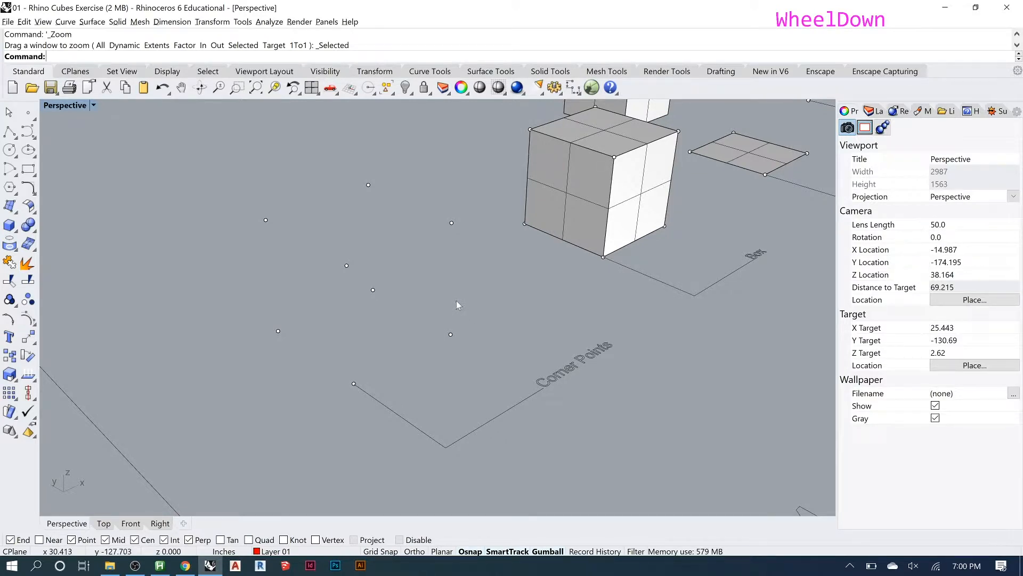
mouse_move(453, 316)
right_down()
mouse_move(434, 323)
mouse_move(452, 331)
right_up()
scroll(453, 300, down, 2)
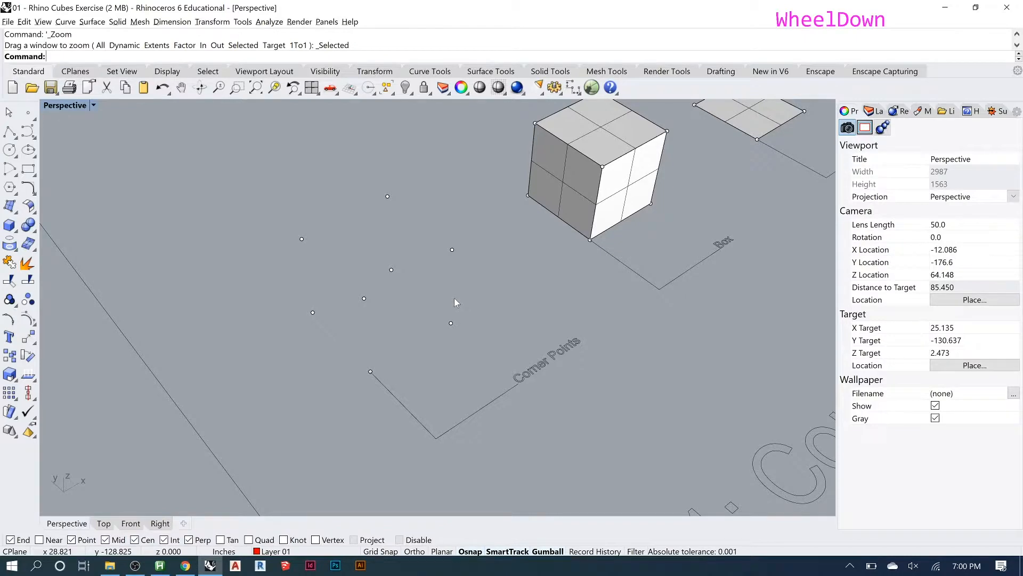
mouse_move(494, 344)
right_down()
mouse_move(457, 339)
mouse_move(491, 343)
right_up()
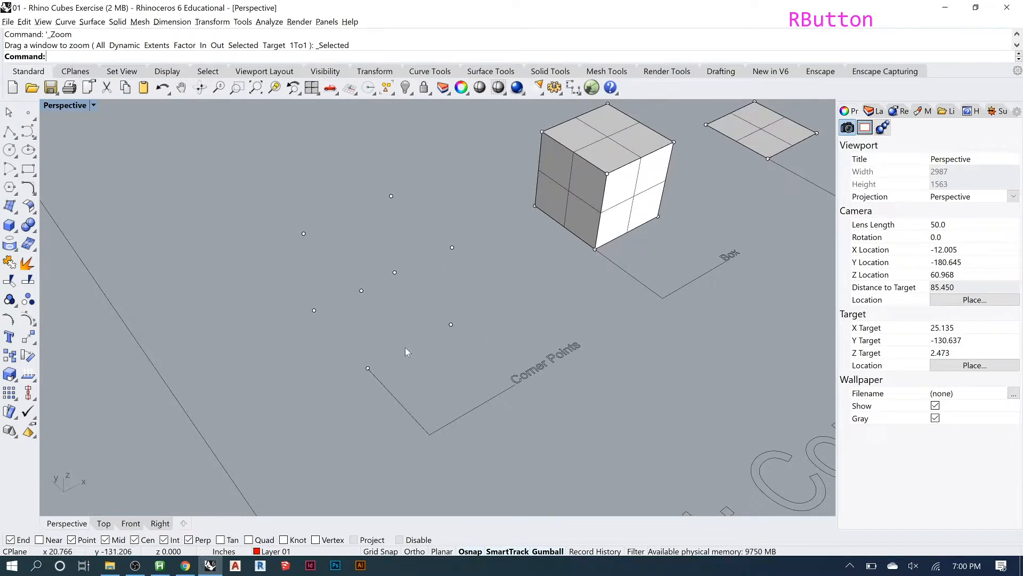
scroll(322, 318, down, 5)
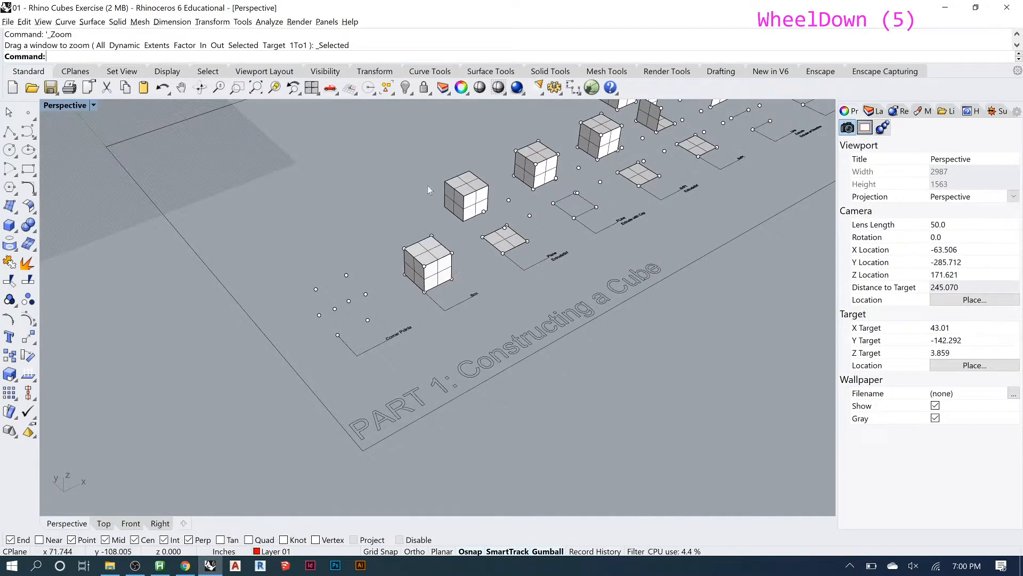
scroll(418, 269, up, 3)
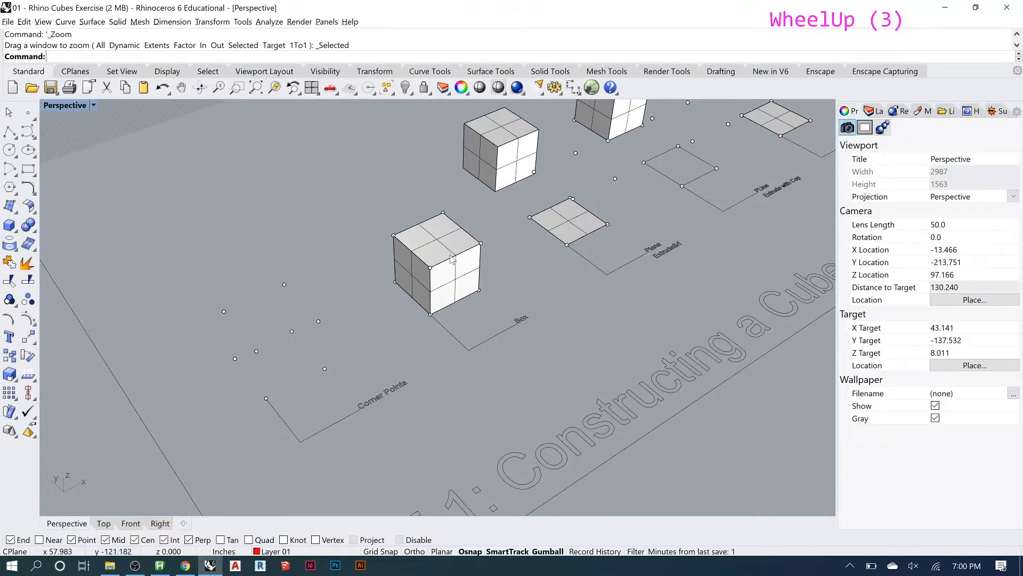
click(427, 278)
click(237, 233)
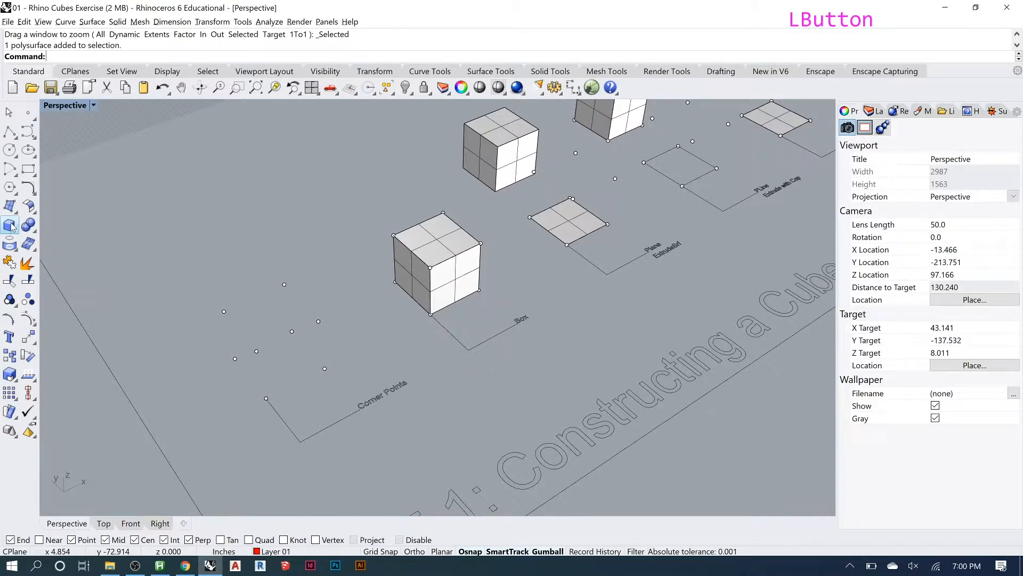
Step: Build a box on the Corner Points example, snapping to two opposite base points and an upper point for height
click(11, 225)
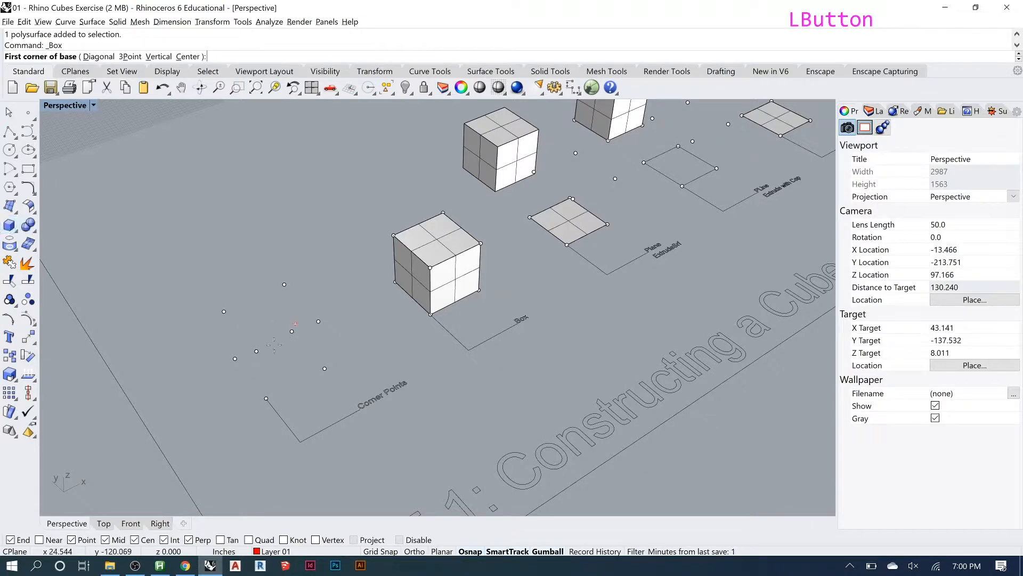
click(235, 358)
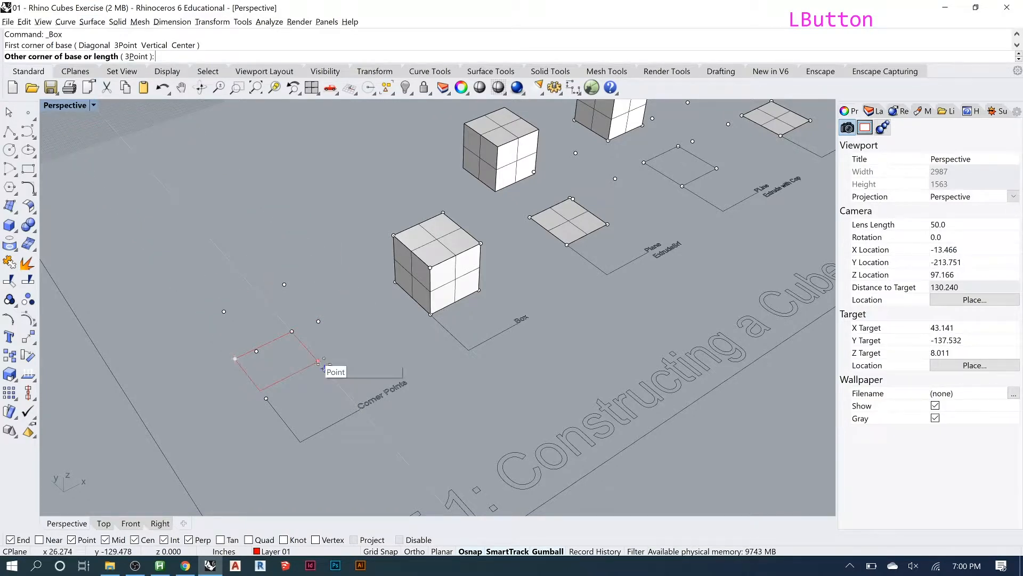
click(325, 368)
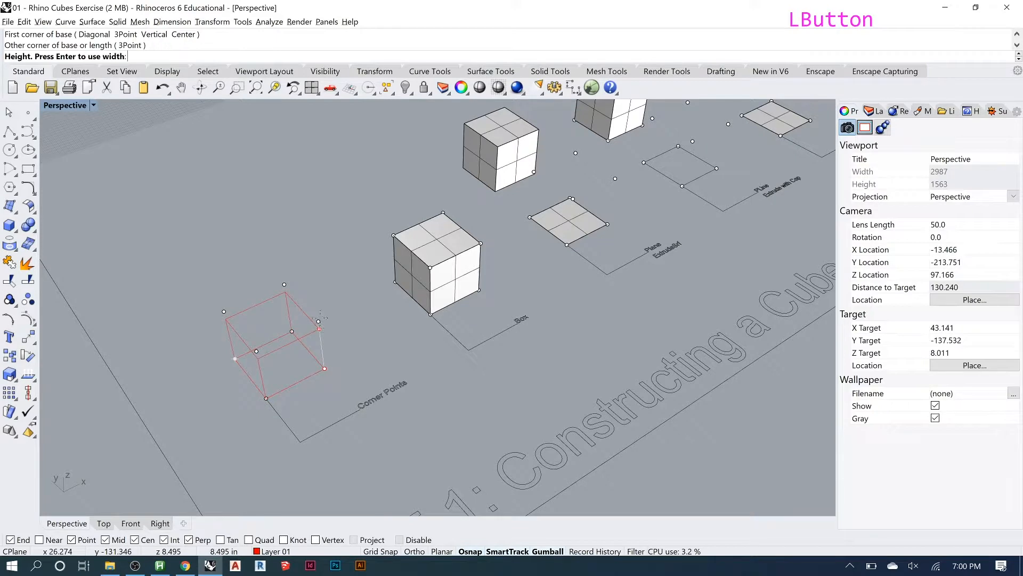
click(319, 321)
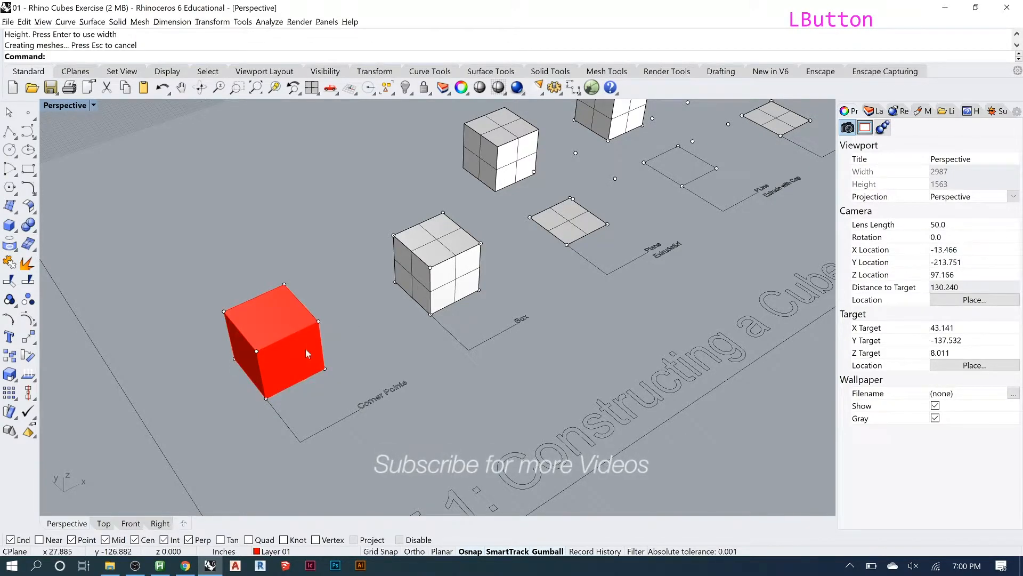
click(448, 277)
click(283, 350)
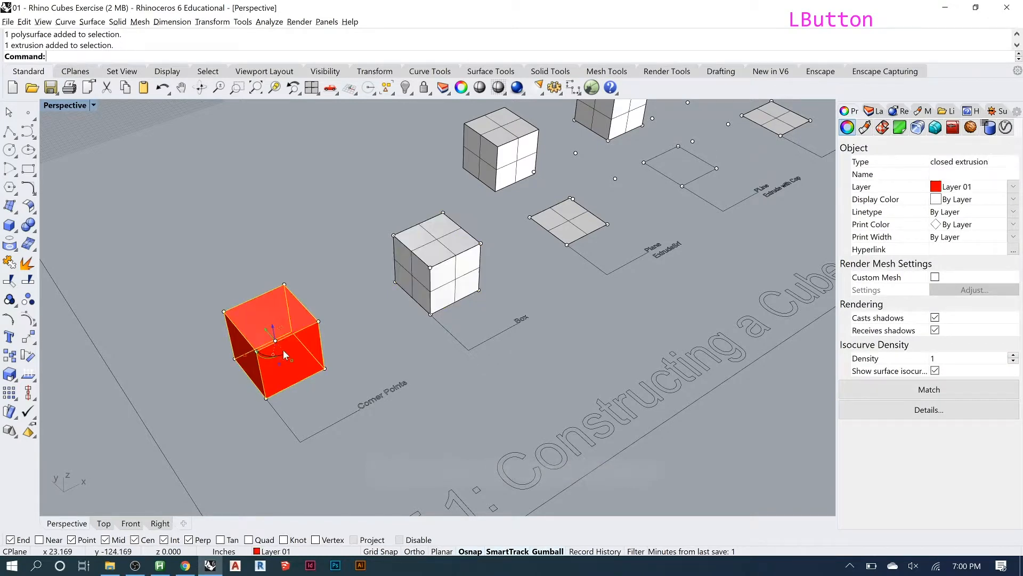
click(357, 335)
Step: Build a second box over the Box example cube, snapping to its opposite base corners and an upper corner
mouse_move(490, 317)
right_down()
mouse_move(474, 304)
mouse_move(493, 319)
mouse_move(485, 311)
right_up()
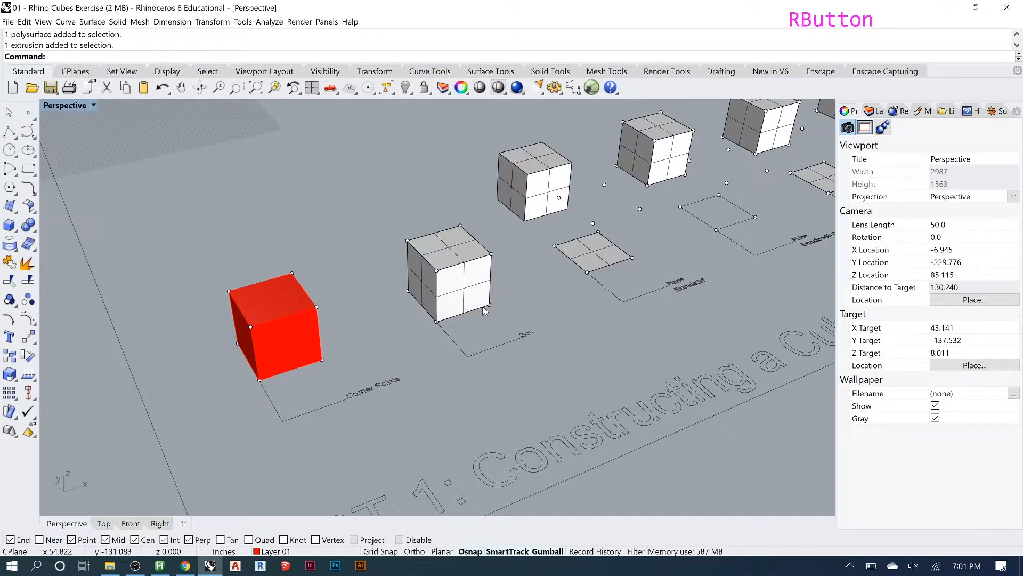
scroll(484, 311, up, 2)
click(468, 292)
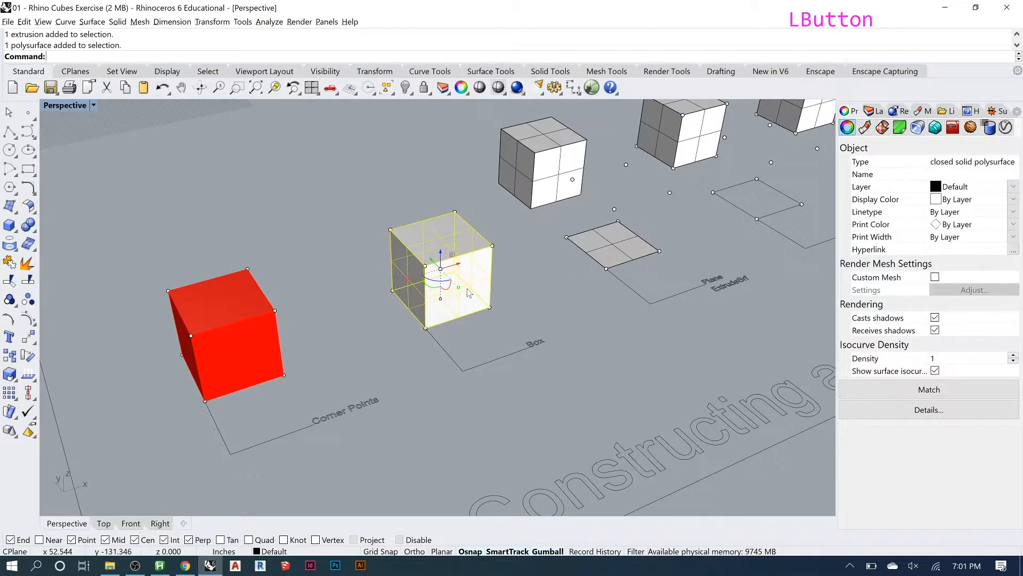
click(534, 313)
text(box)
key(Return)
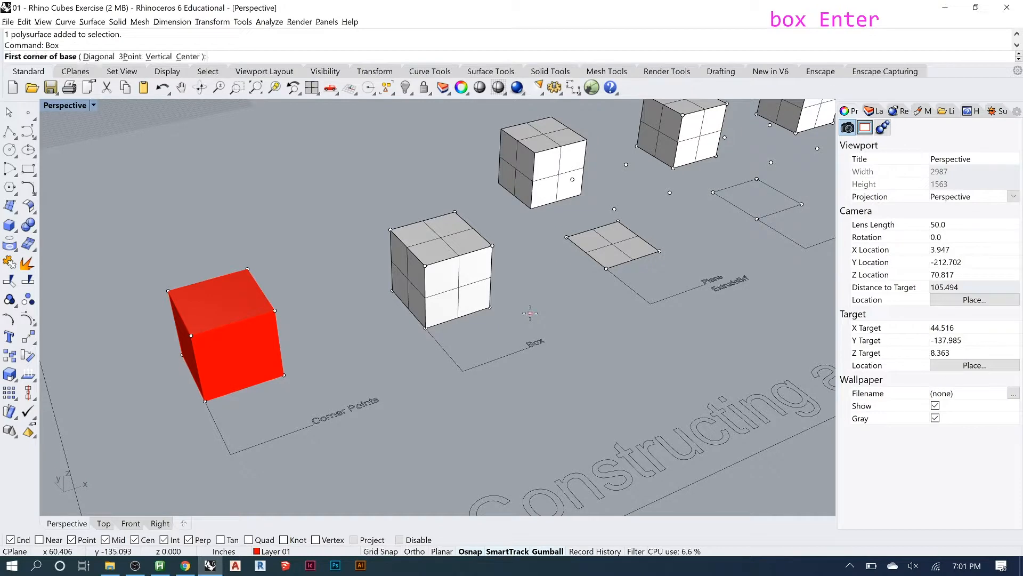
click(393, 290)
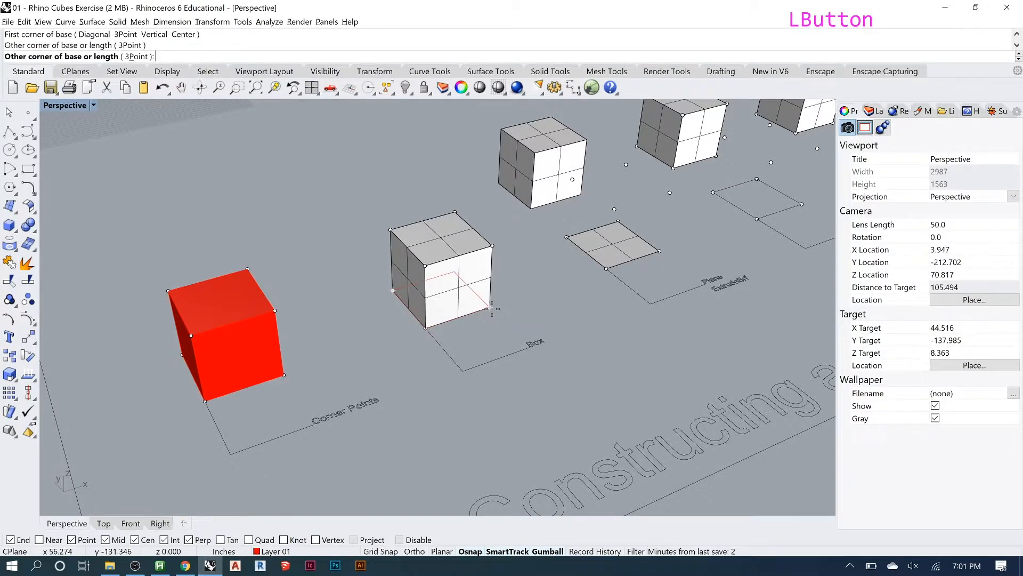
click(491, 308)
click(491, 248)
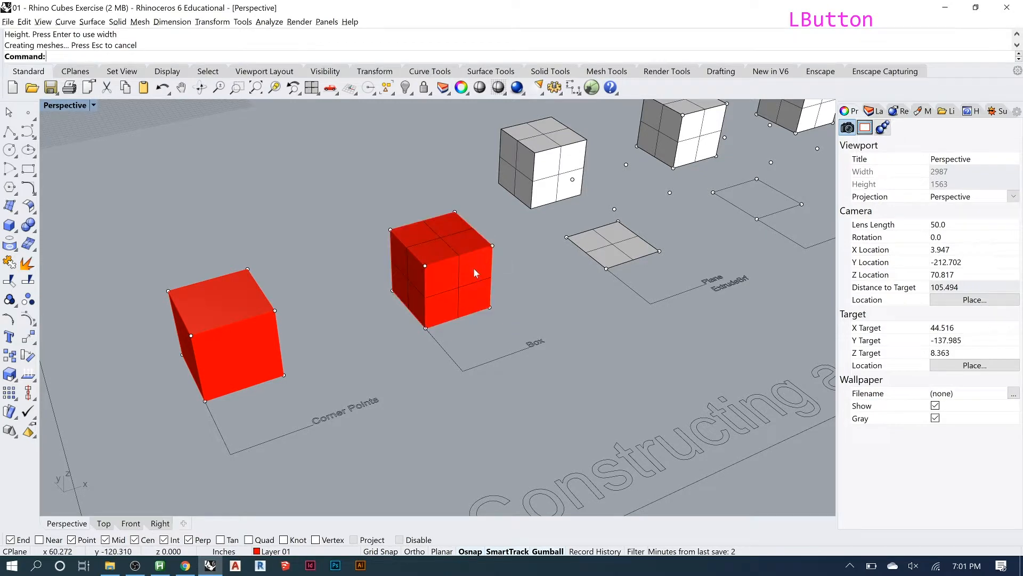
Step: Move the original polysurface cube of the Box example 10 inches back along the Y axis
scroll(241, 330, down, 2)
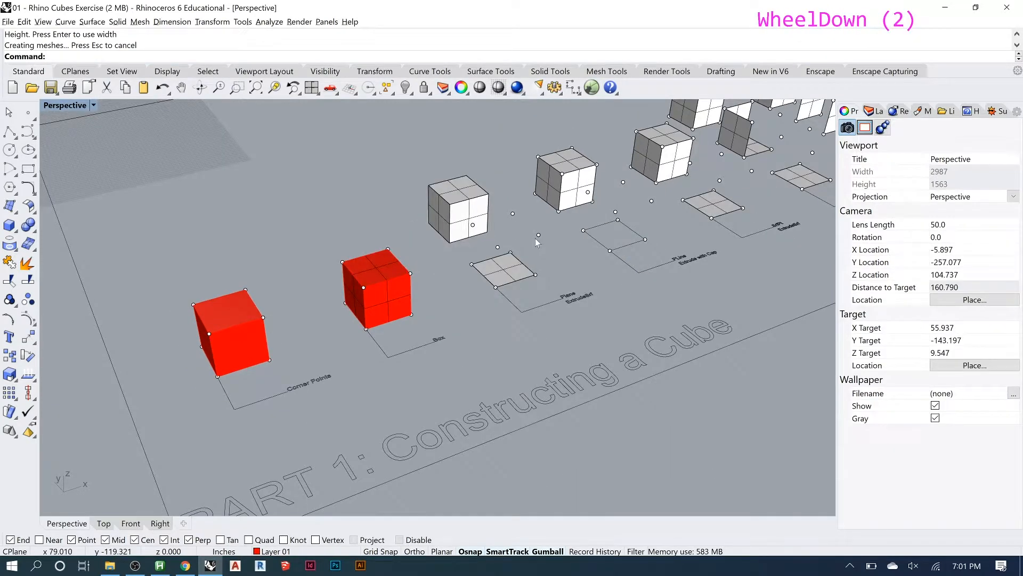
scroll(576, 211, up, 3)
scroll(613, 226, up, 1)
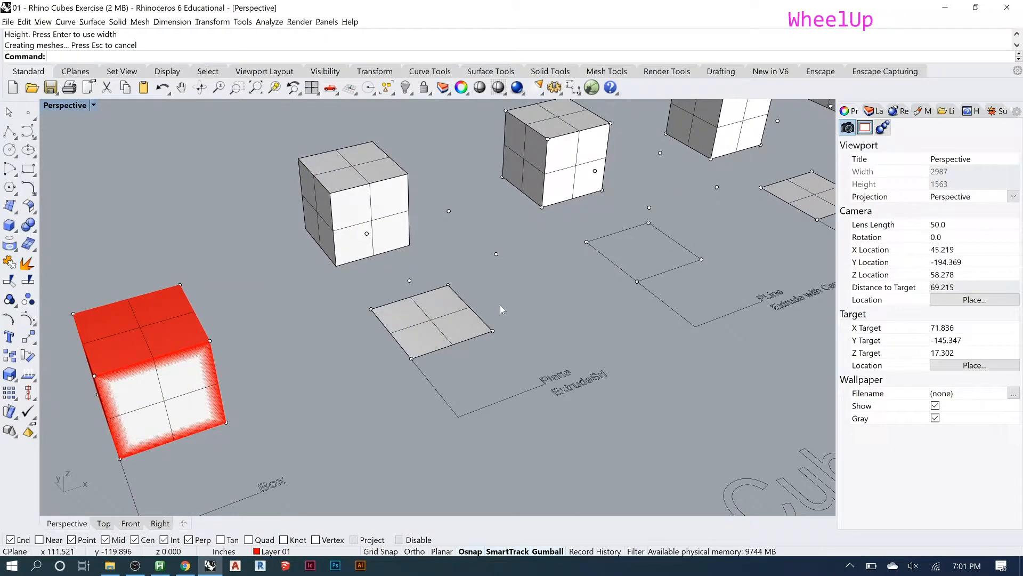
click(440, 319)
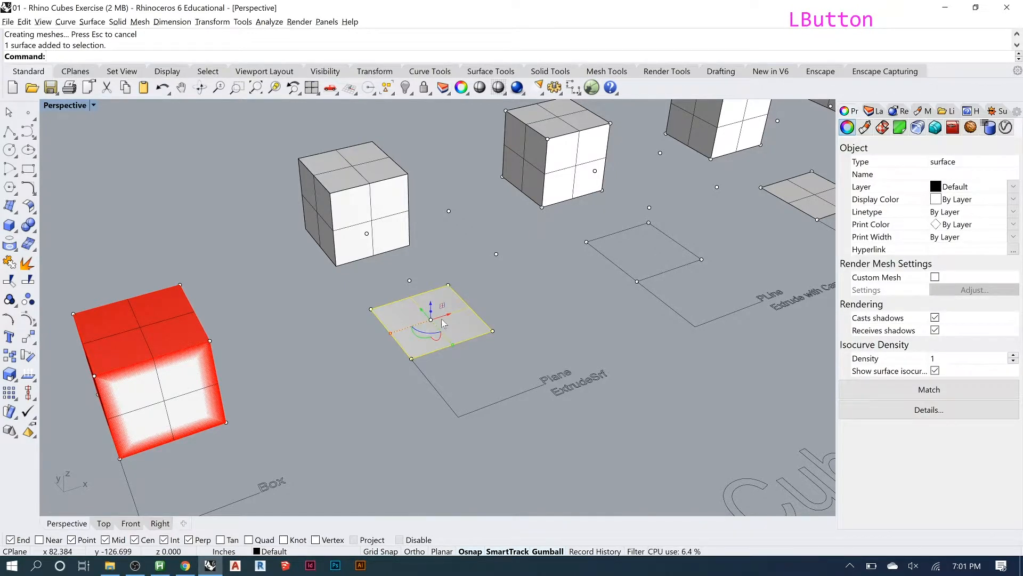
click(193, 393)
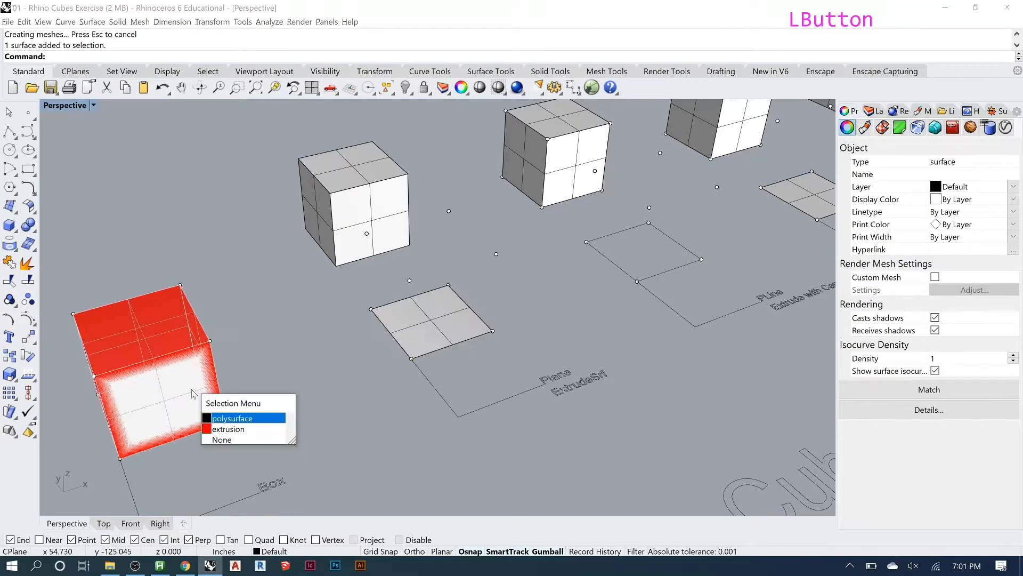
click(241, 419)
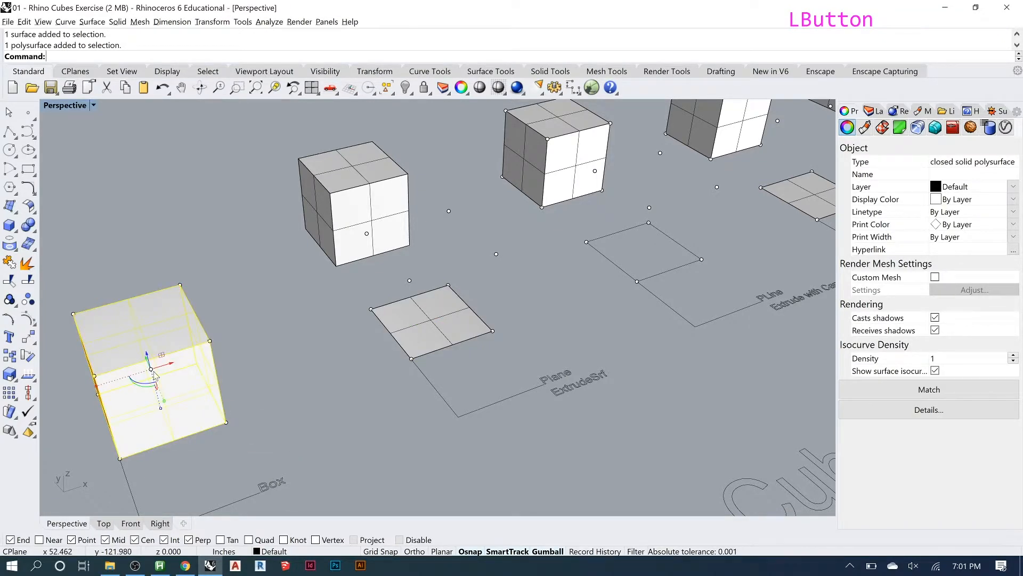
click(147, 361)
text(10)
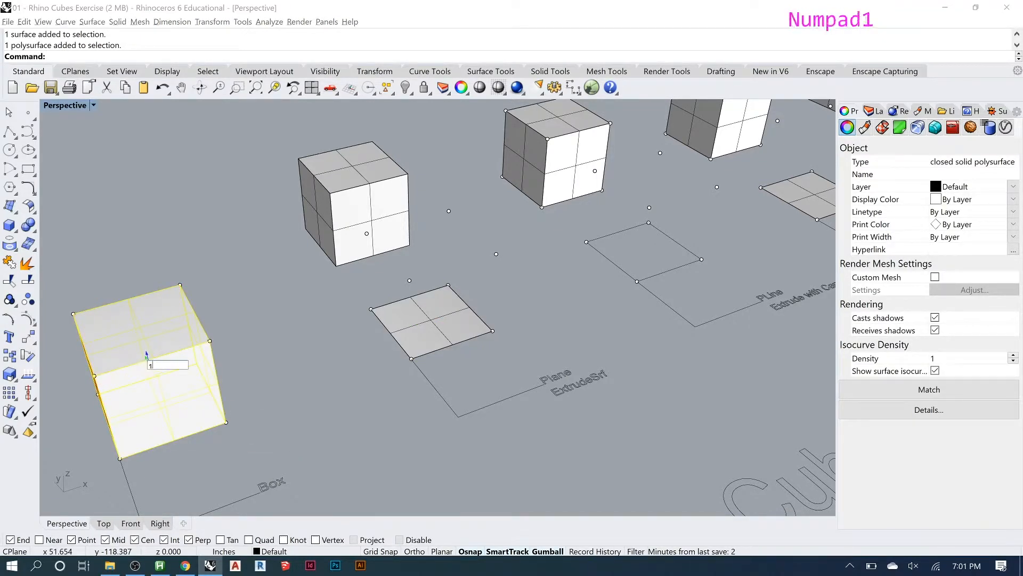
key(Return)
Step: Shift the original Box example cube further back along Y, clear of the new red box, and deselect it
right_drag(613, 277, 712, 222)
scroll(734, 201, down, 2)
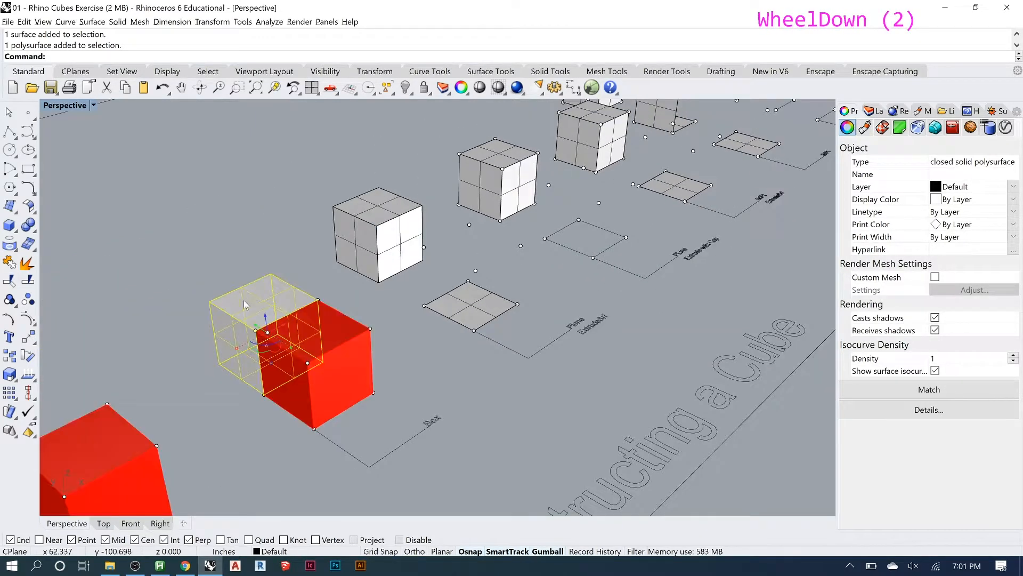
click(248, 322)
drag(248, 323, 217, 301)
click(421, 372)
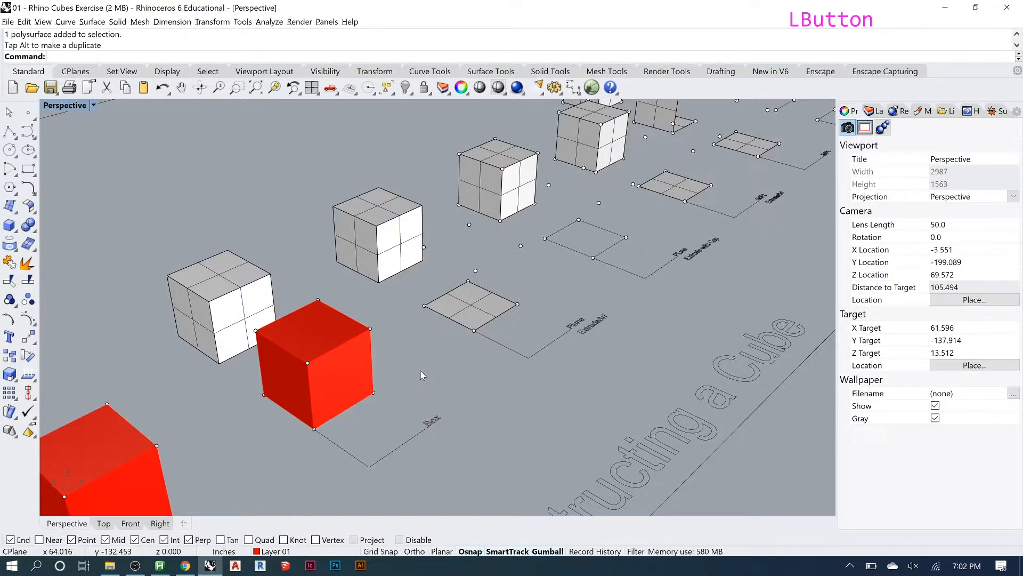
Step: Extrude the base plane of the Plane ExtrudeSrf example 10 inches up to an upper corner point with Solid set to No
scroll(593, 239, up, 2)
scroll(594, 234, up, 2)
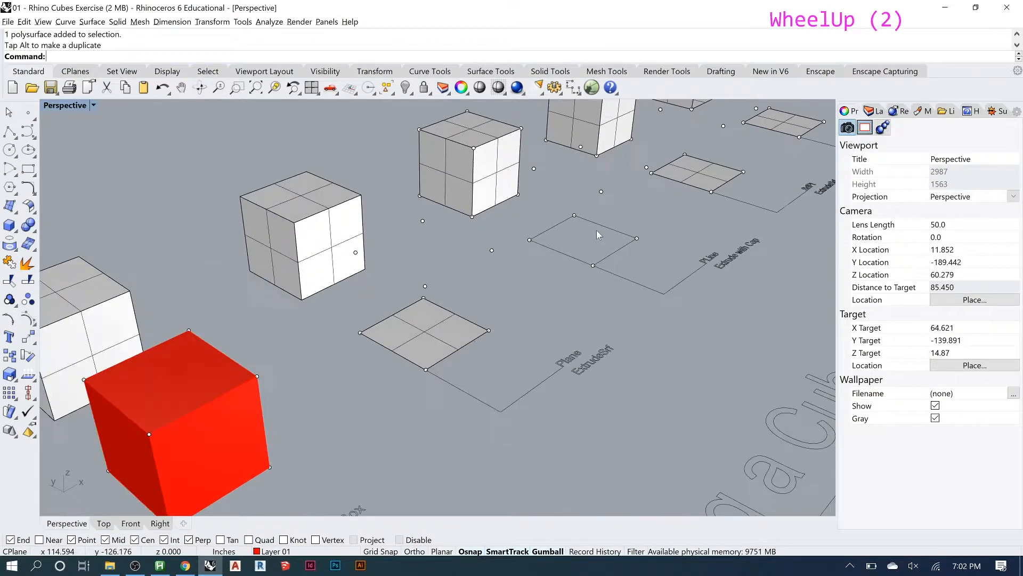
scroll(563, 239, up, 2)
right_drag(432, 358, 425, 362)
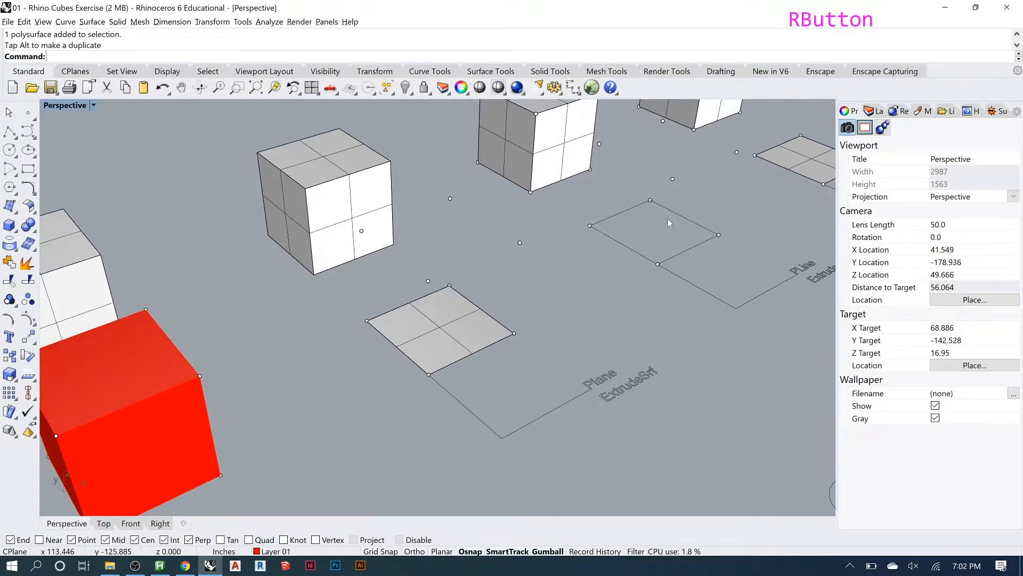
scroll(670, 215, up, 1)
click(412, 351)
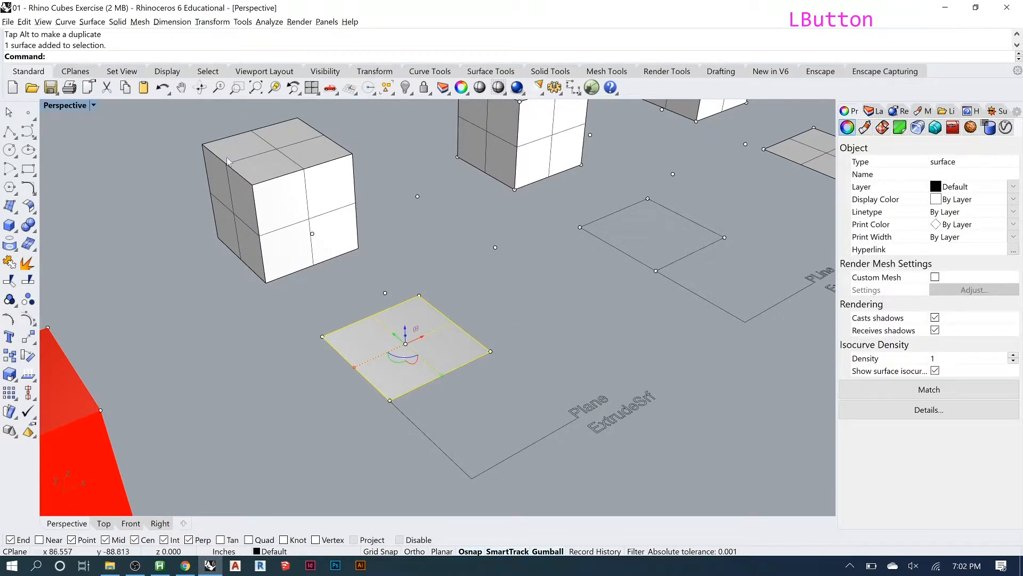
click(519, 331)
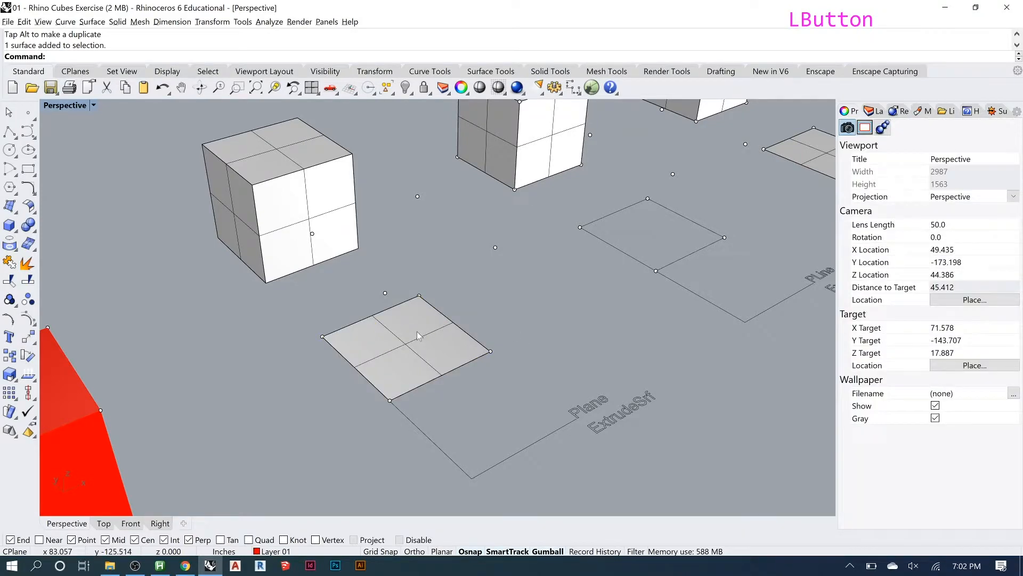
text(extr)
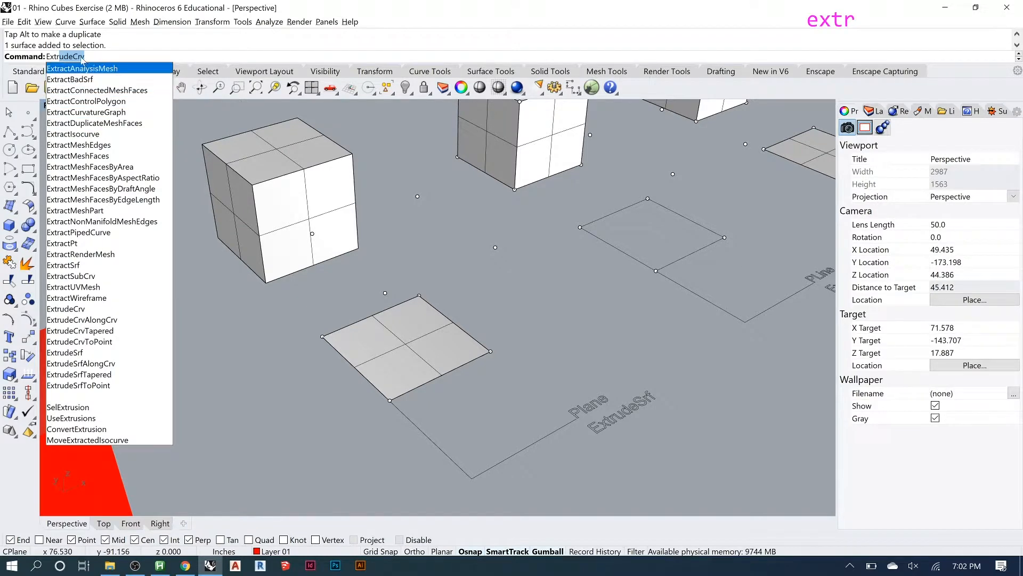
text(udes)
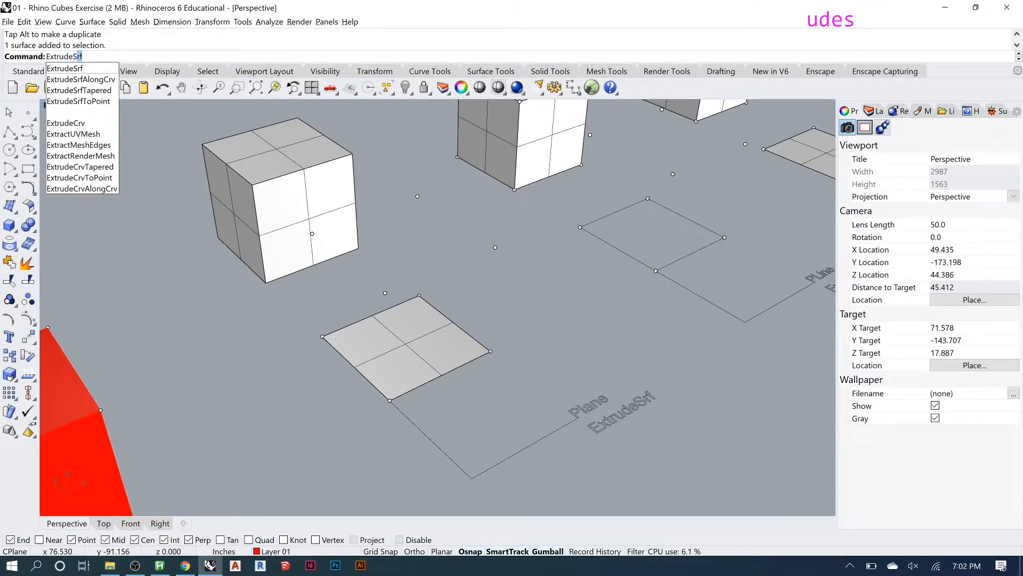
key(Return)
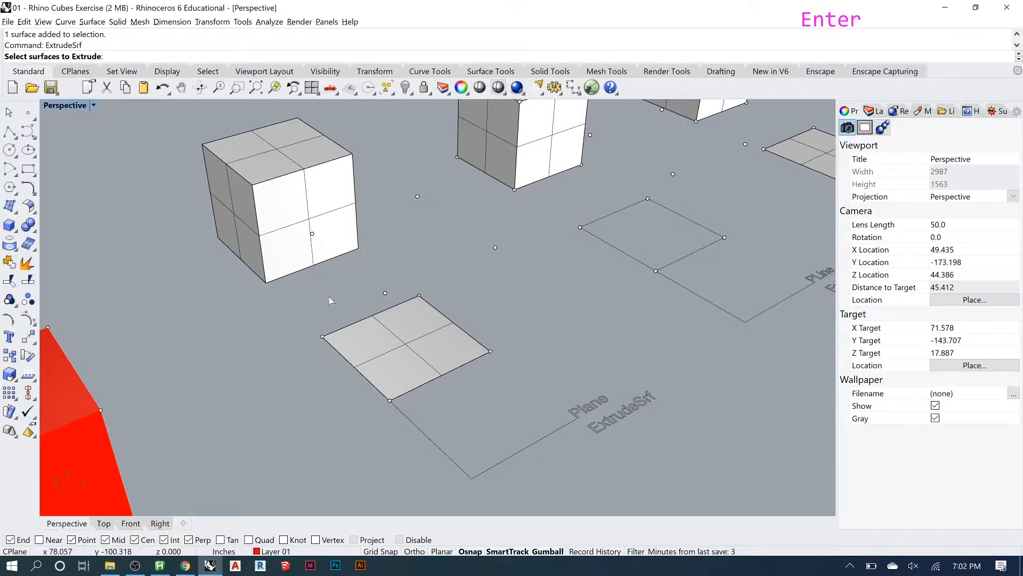
click(401, 343)
key(Return)
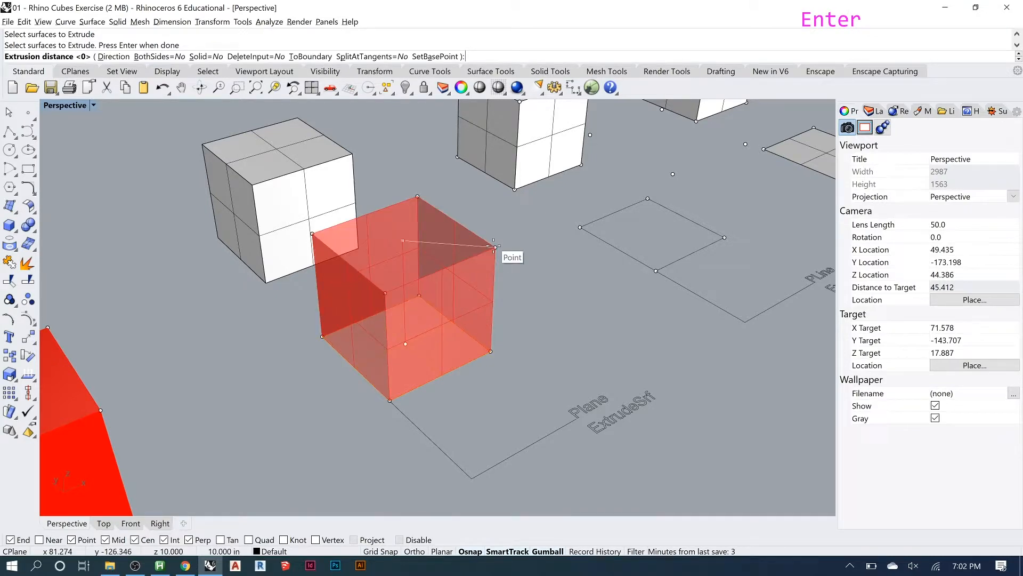
click(484, 302)
right_drag(422, 292, 433, 303)
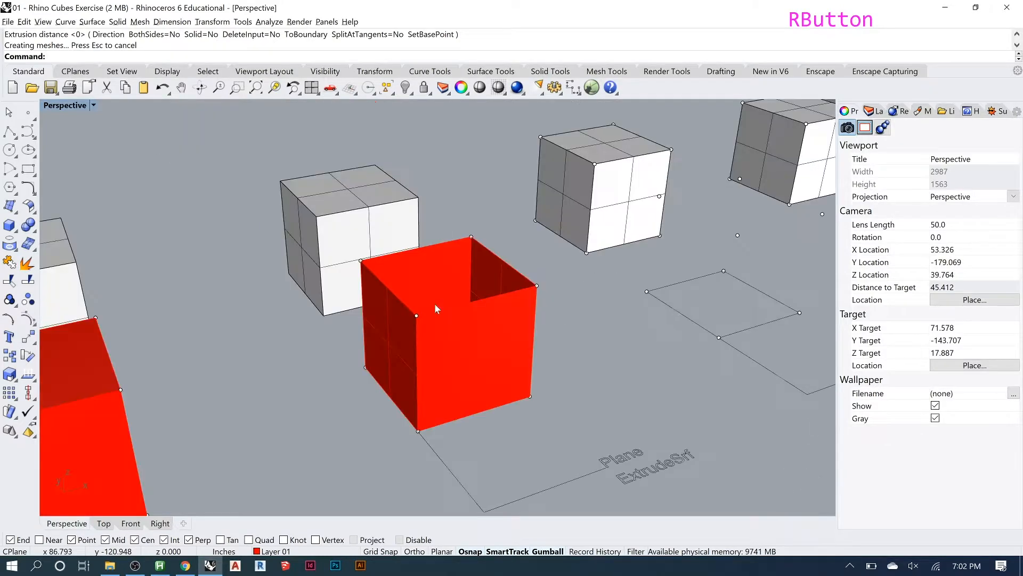
Step: Delete the open red extrusion from the Plane ExtrudeSrf example
click(467, 329)
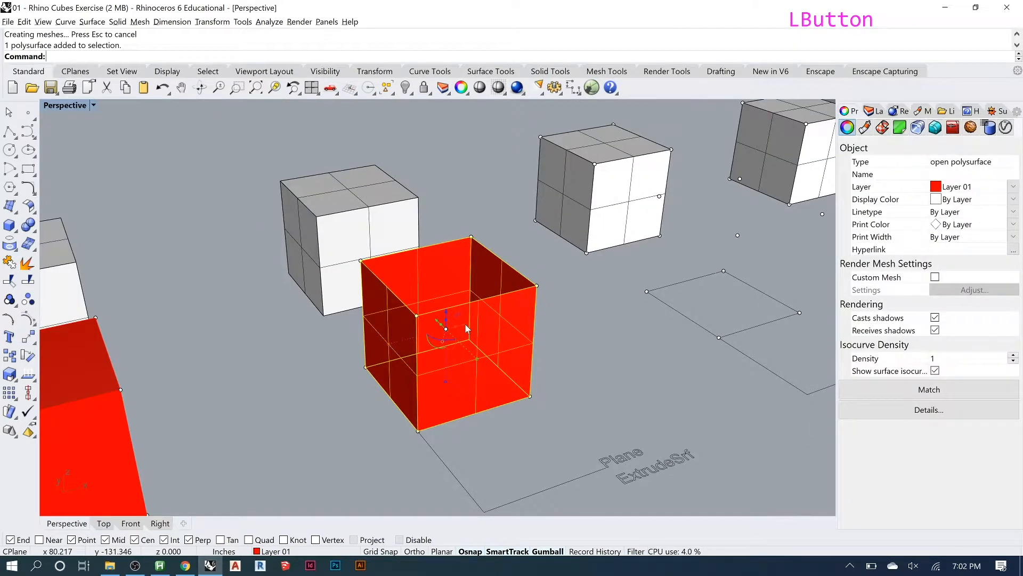
right_drag(455, 311, 457, 339)
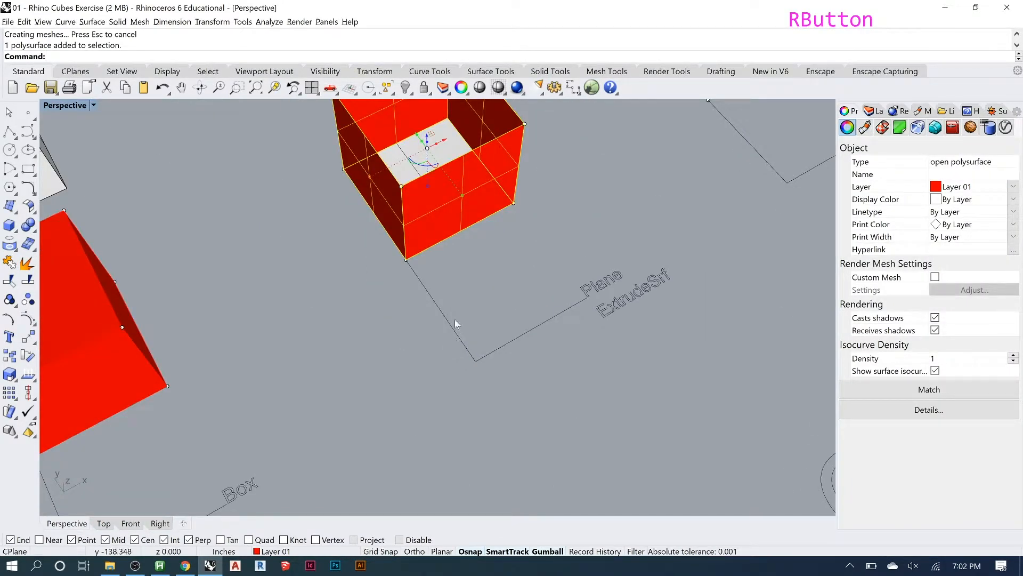
click(274, 87)
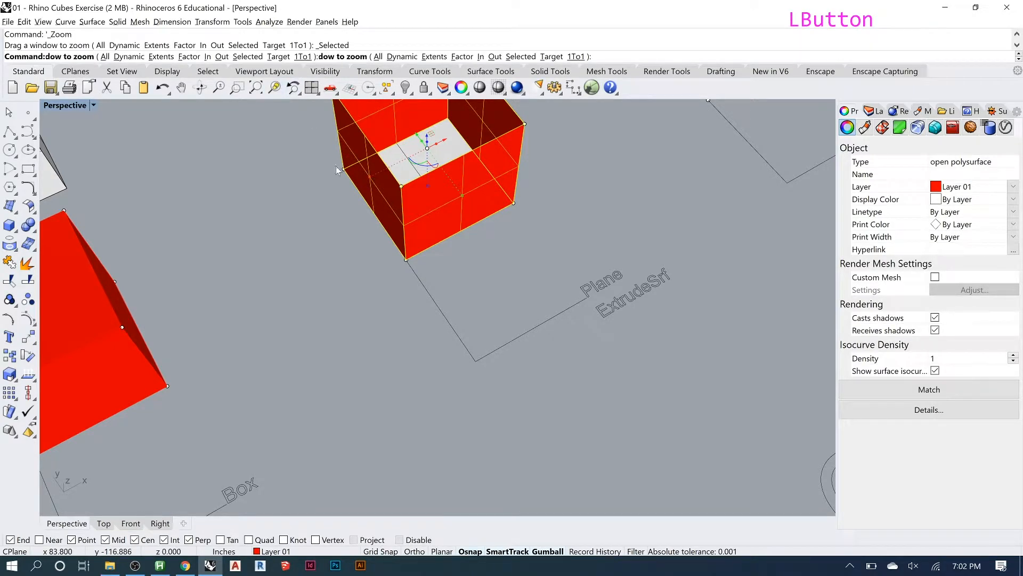
mouse_move(430, 321)
right_down()
mouse_move(453, 305)
mouse_move(432, 315)
right_up()
click(560, 187)
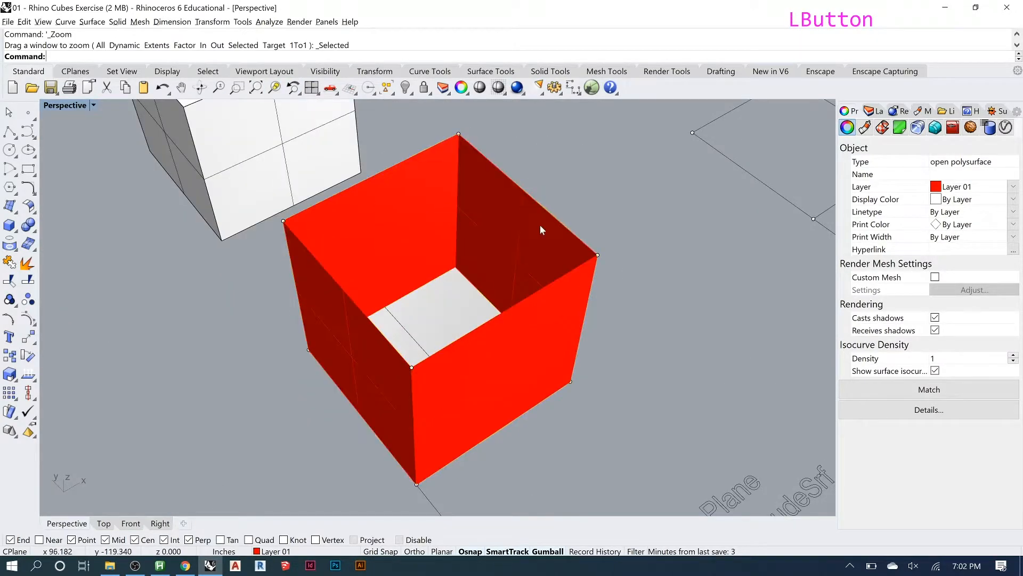
click(526, 236)
key(Delete)
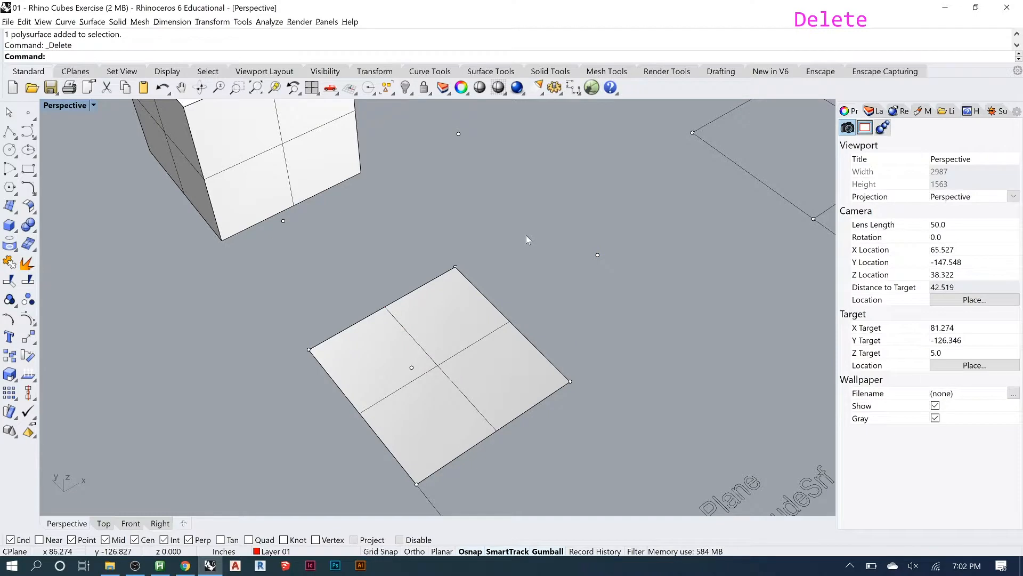
key(Return)
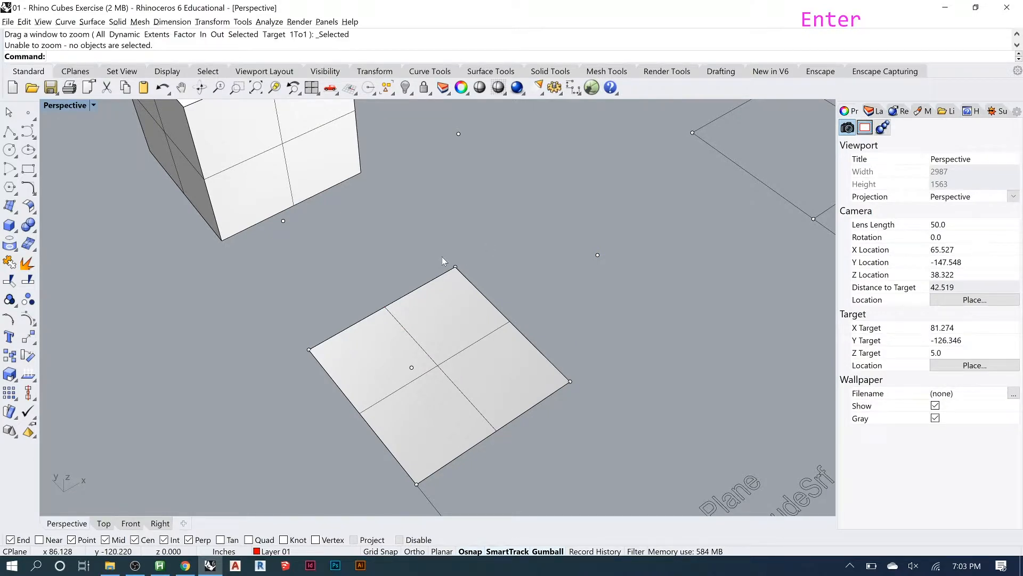
key(Escape)
key(Escape)
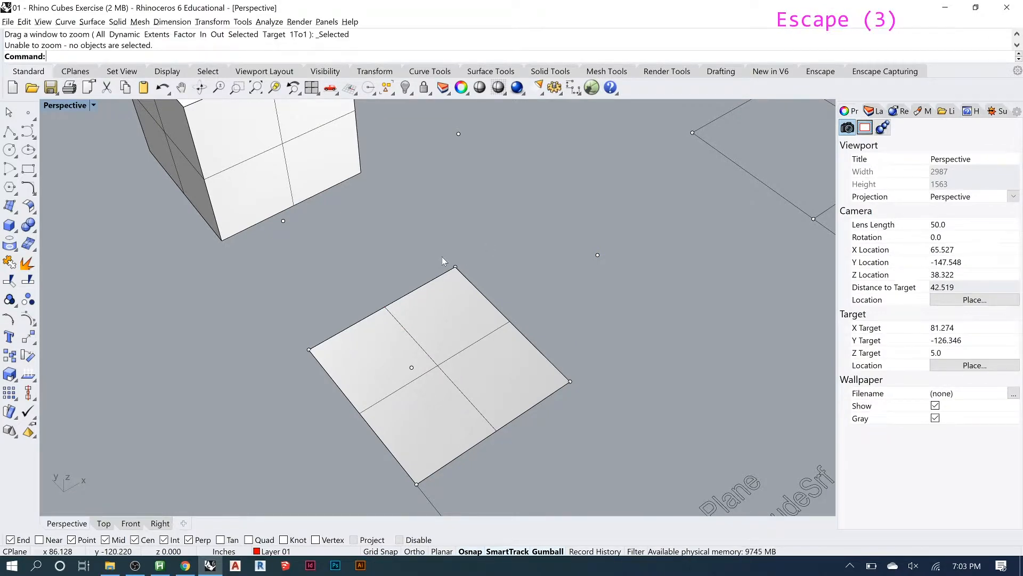
Step: Extrude the Plane example's base surface with ExtrudeSrf and Solid=Yes, snapping the height to an upper corner point
text(extr)
key(Return)
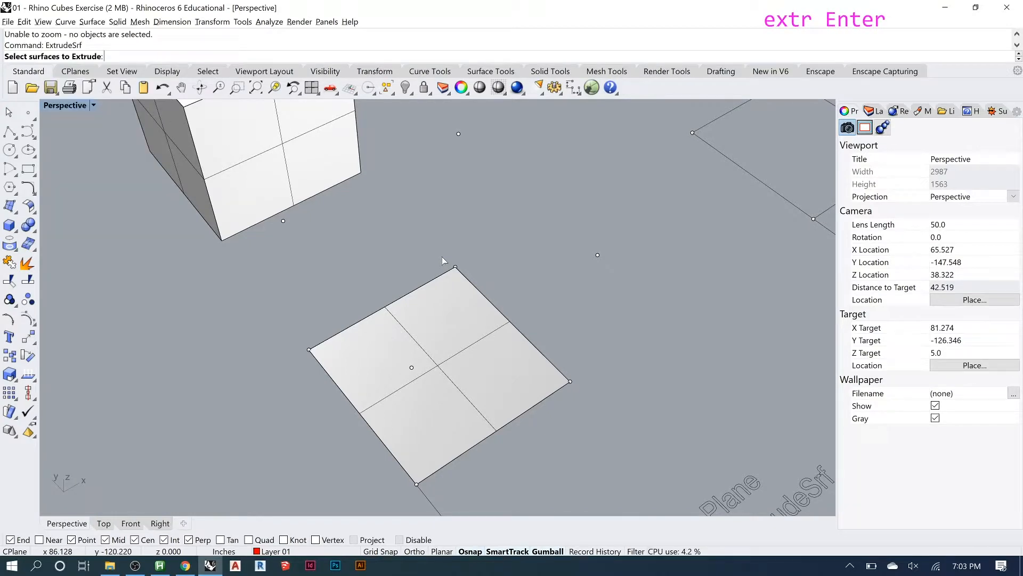
click(425, 319)
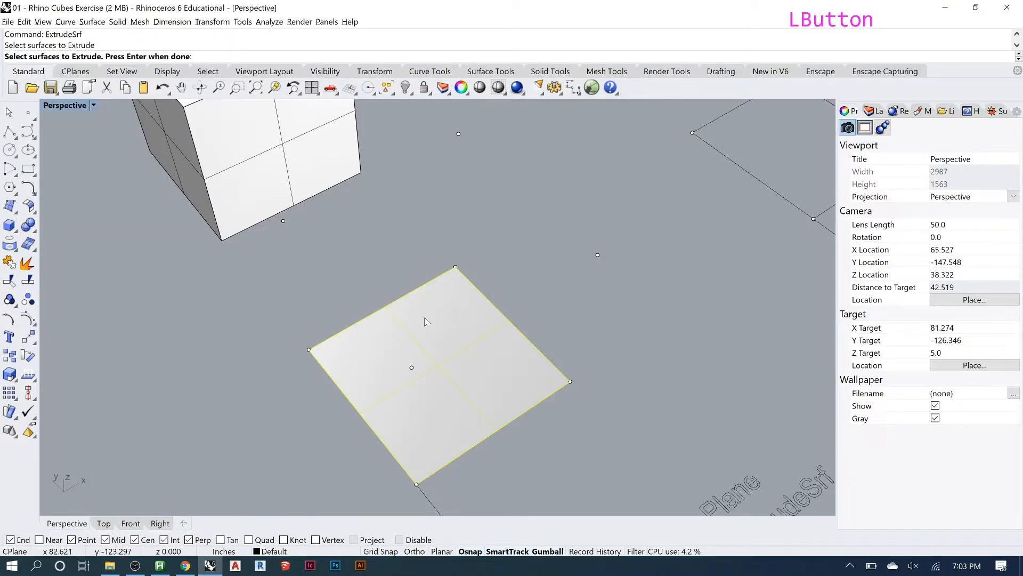
key(Return)
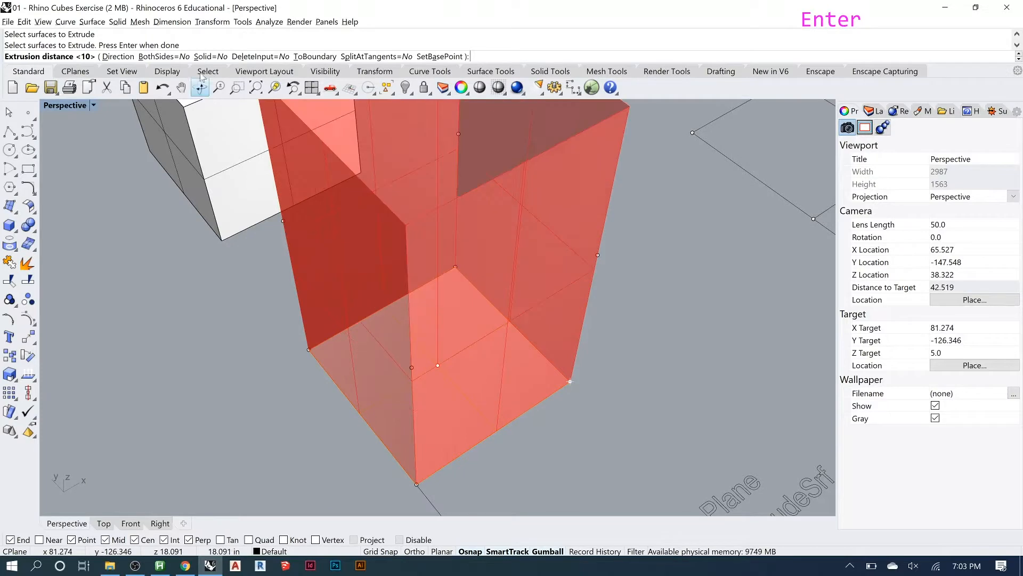
click(211, 56)
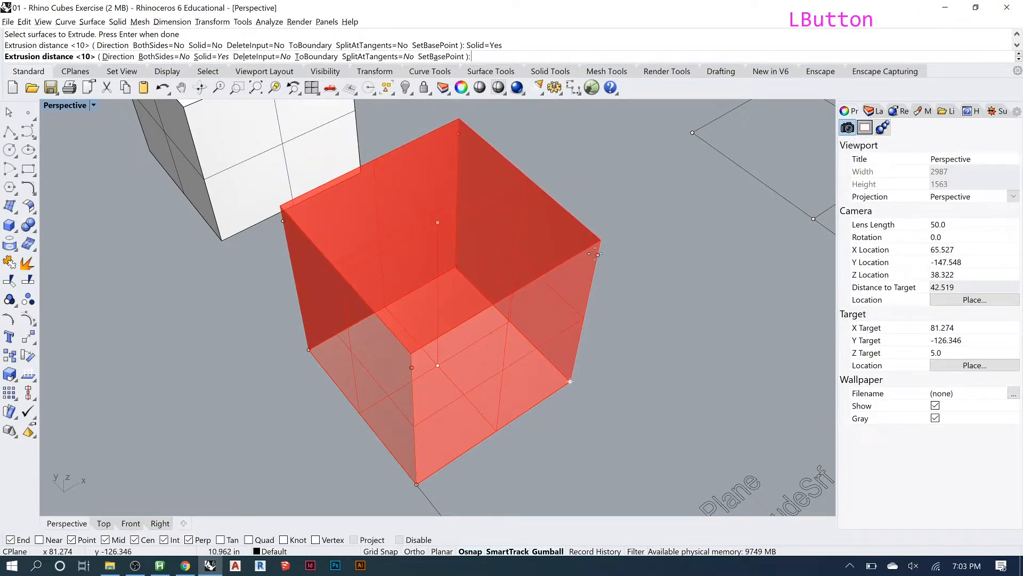
click(597, 255)
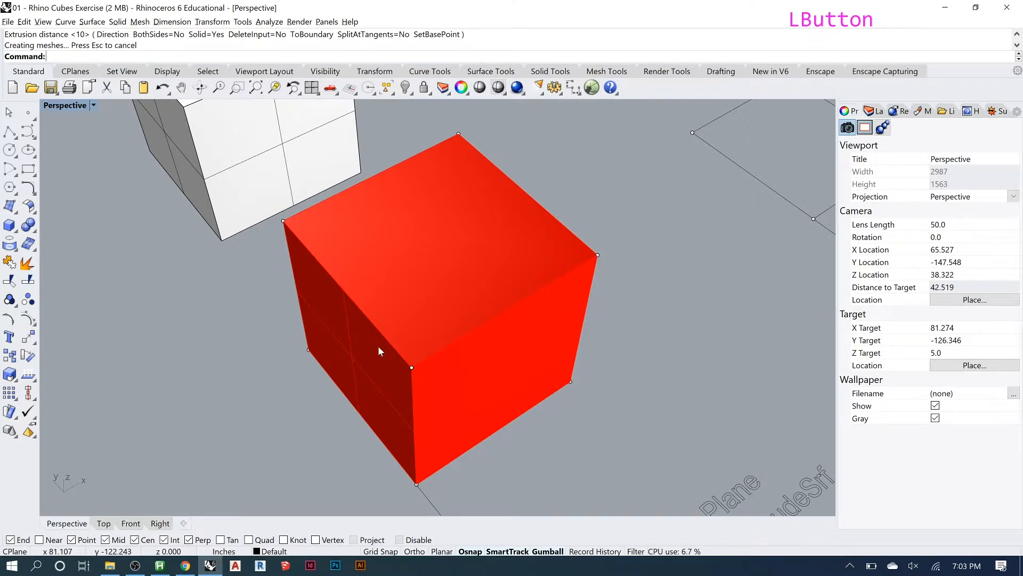
mouse_move(433, 368)
right_down()
mouse_move(457, 336)
mouse_move(420, 338)
mouse_move(418, 354)
right_up()
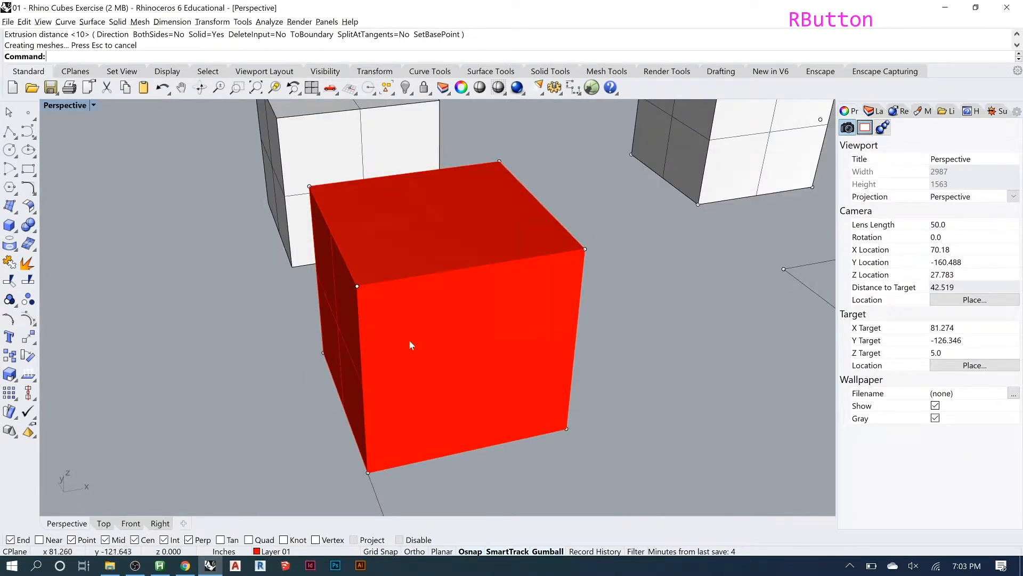
Step: Delete the existing closed base curve of the PLine Extrude with Cap example
scroll(405, 350, down, 2)
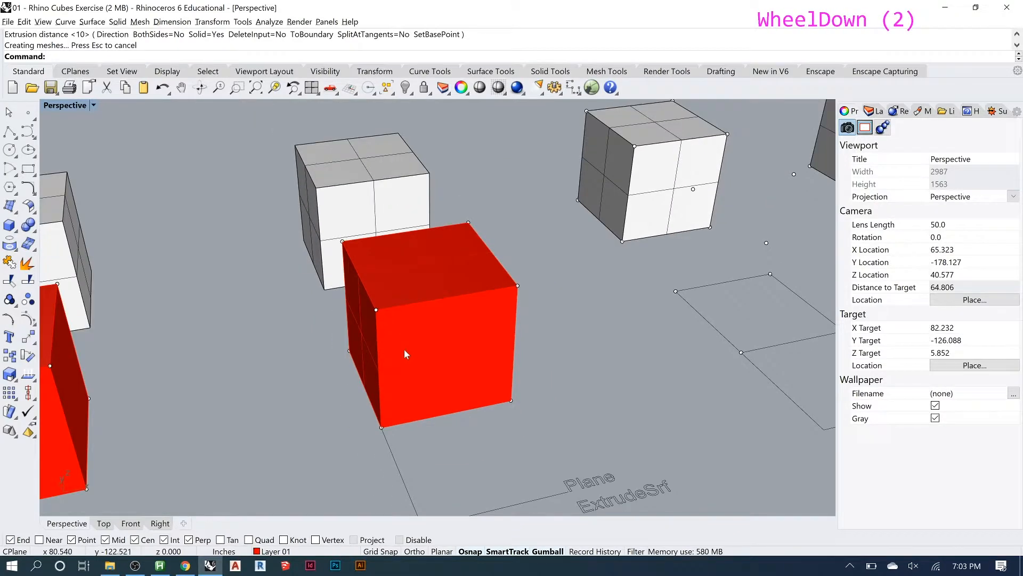
scroll(471, 337, down, 1)
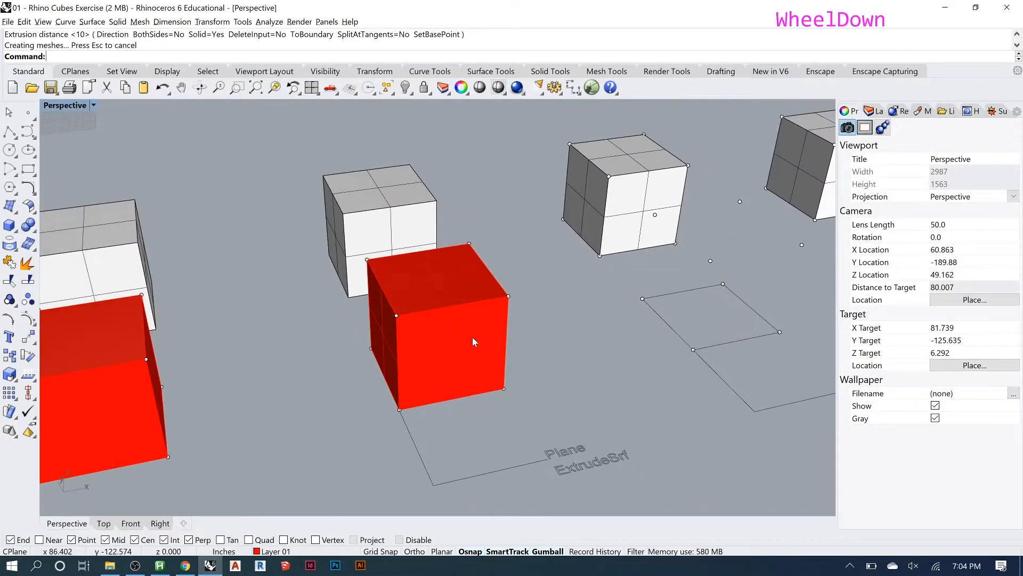
right_drag(427, 351, 454, 354)
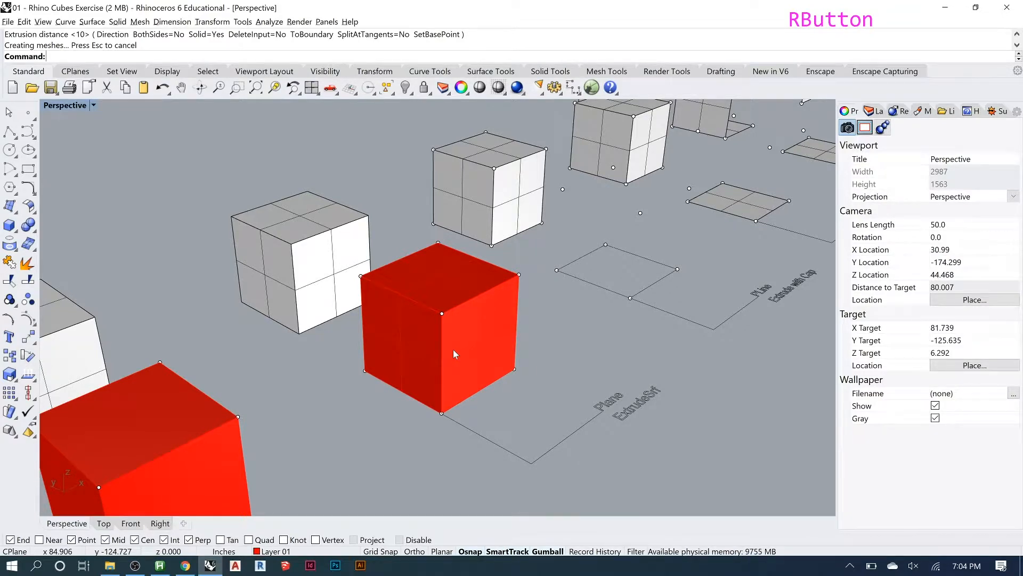
scroll(328, 334, down, 2)
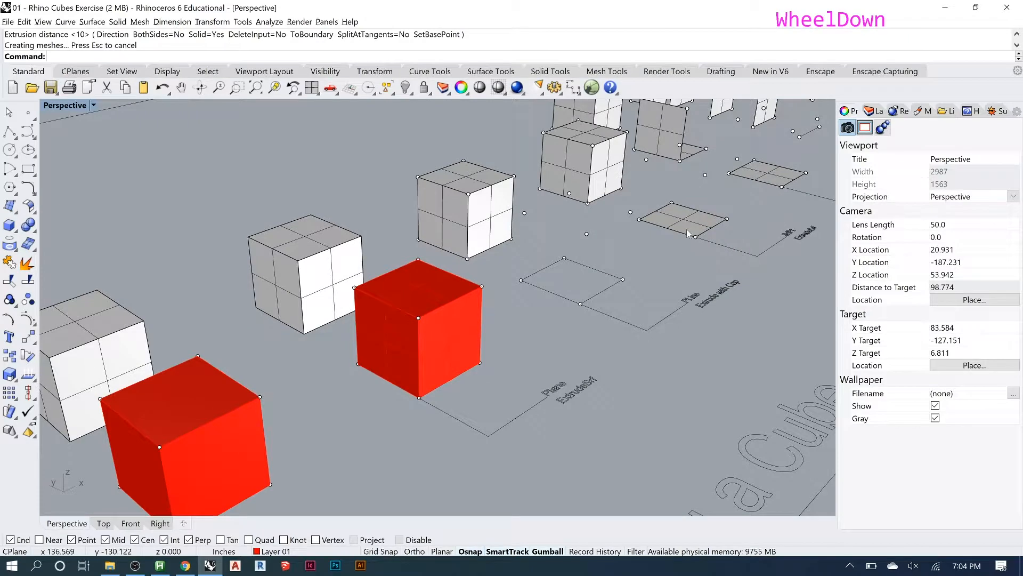
scroll(688, 224, up, 4)
right_drag(690, 217, 714, 273)
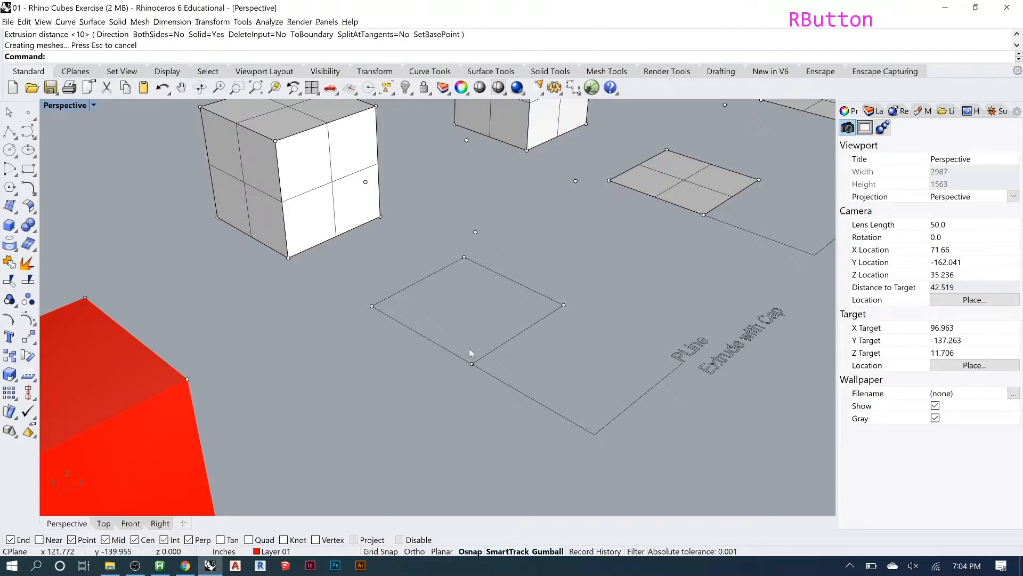
click(505, 342)
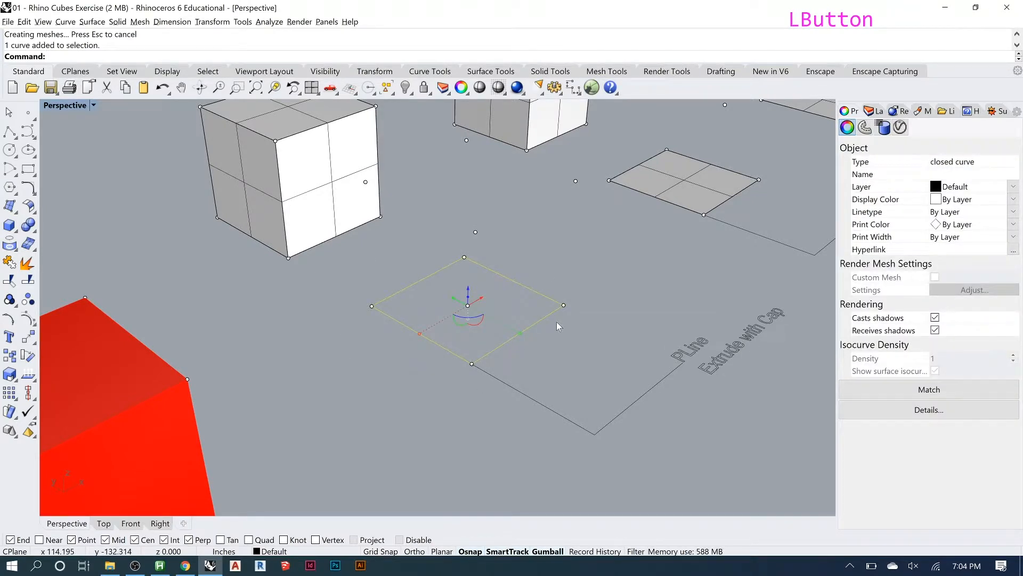
scroll(696, 185, up, 1)
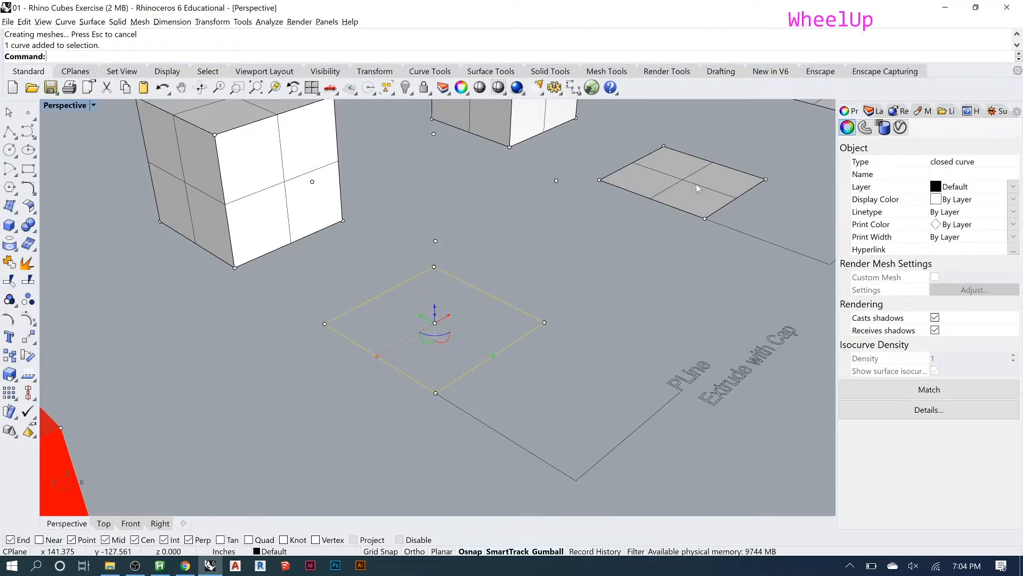
key(Delete)
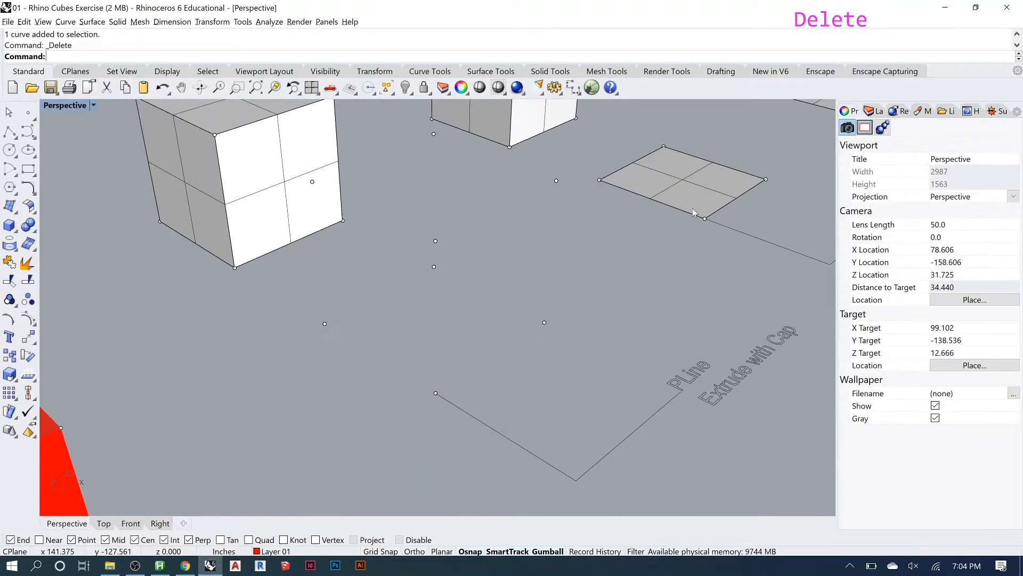
Step: Draw a closed square polyline through the four base points of the PLine Extrude with Cap example
click(9, 133)
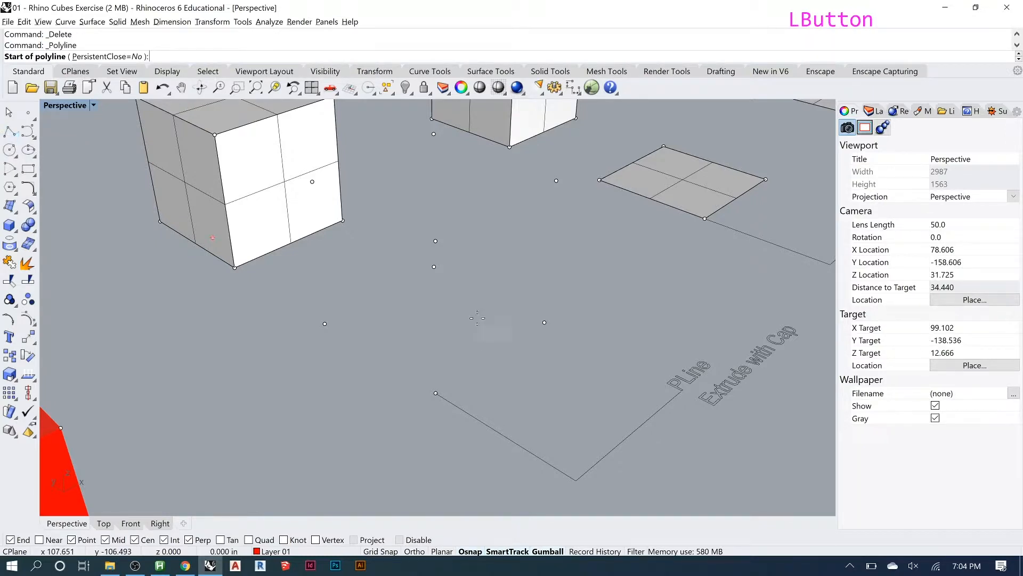
click(433, 267)
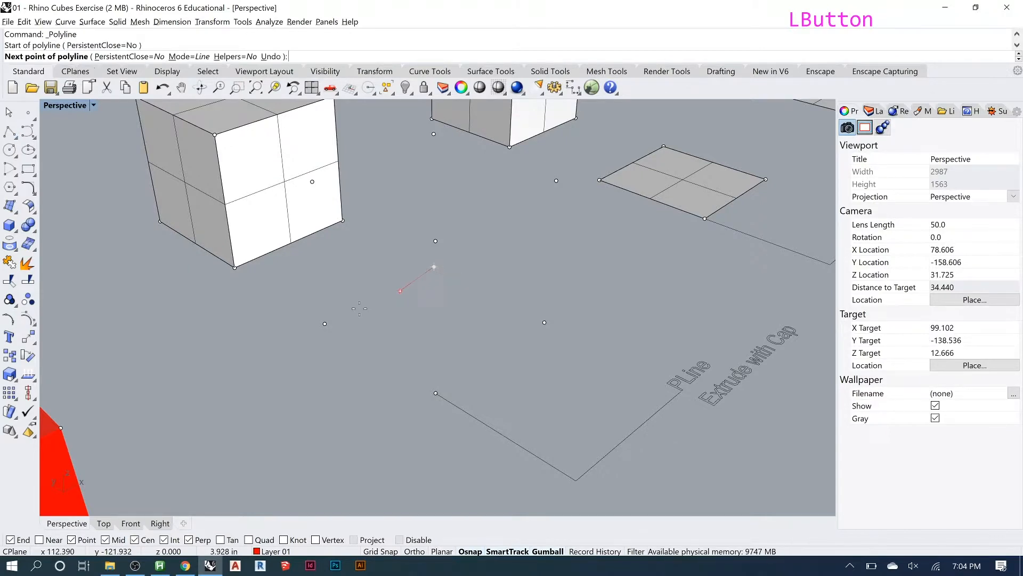
click(324, 323)
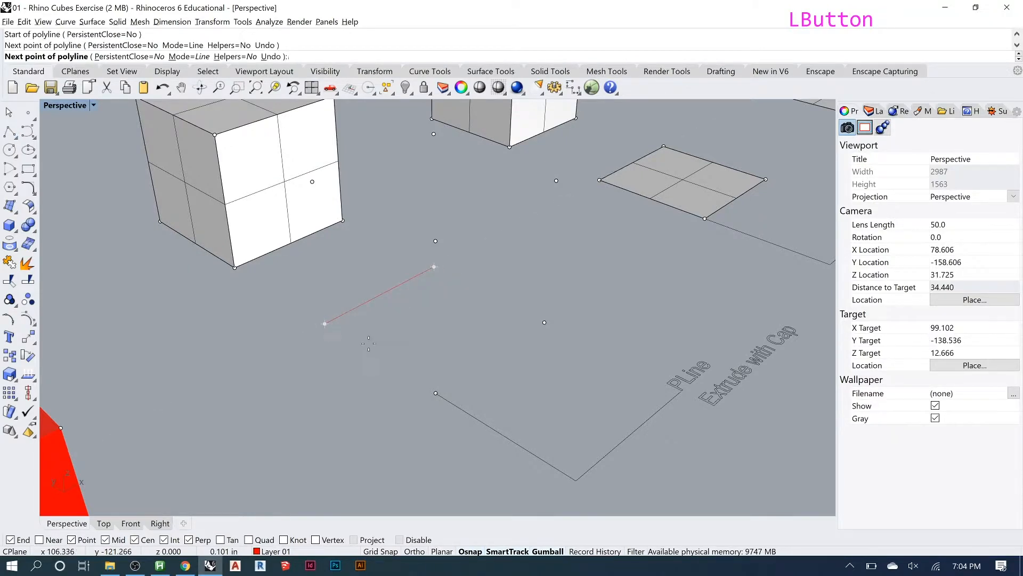
click(435, 393)
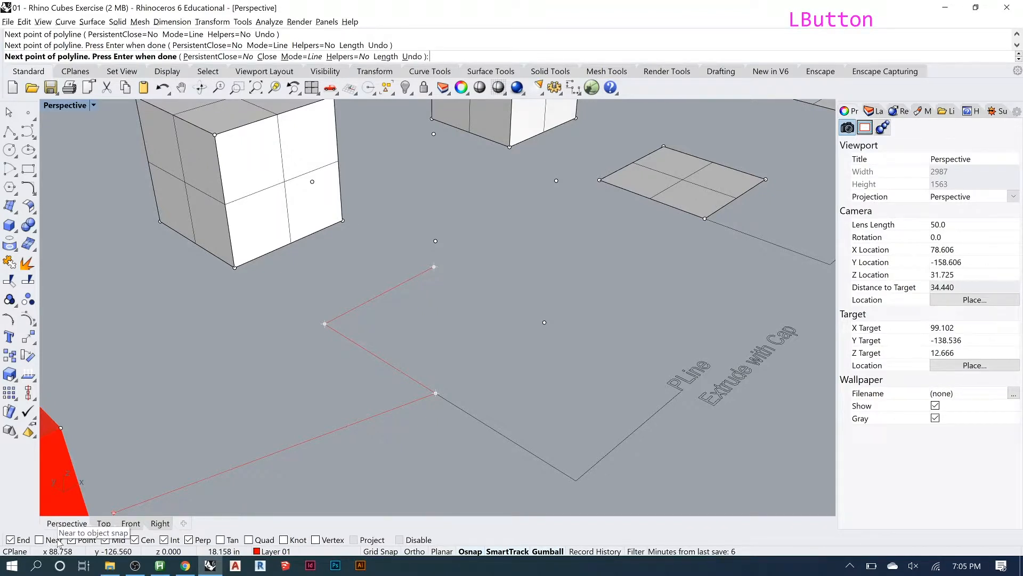
click(544, 322)
click(434, 267)
click(482, 289)
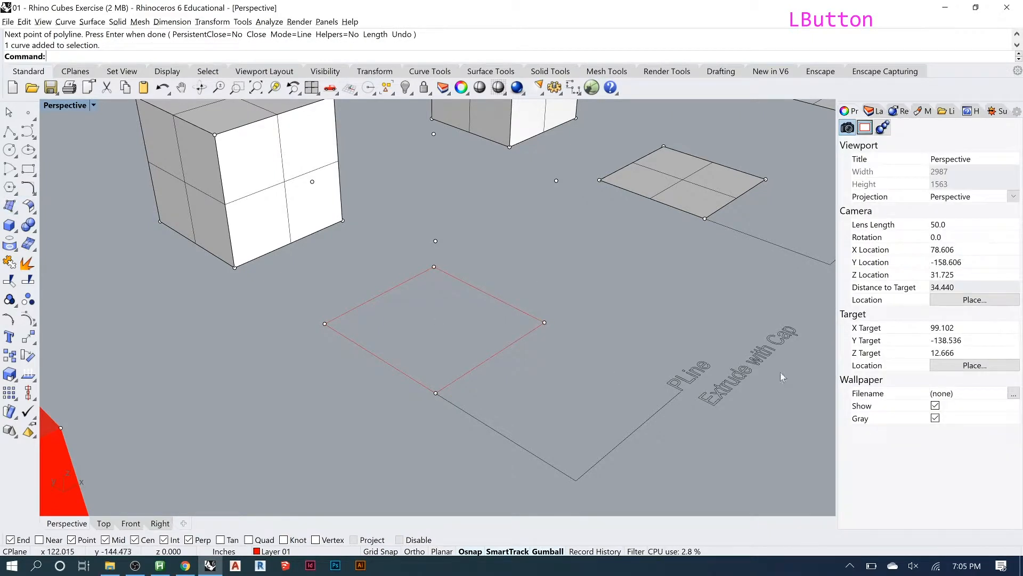
Step: Extrude the closed square polyline of the PLine example with ExtrudeCrv and Solid=No, snapping the height to an upper corner point
text(extr)
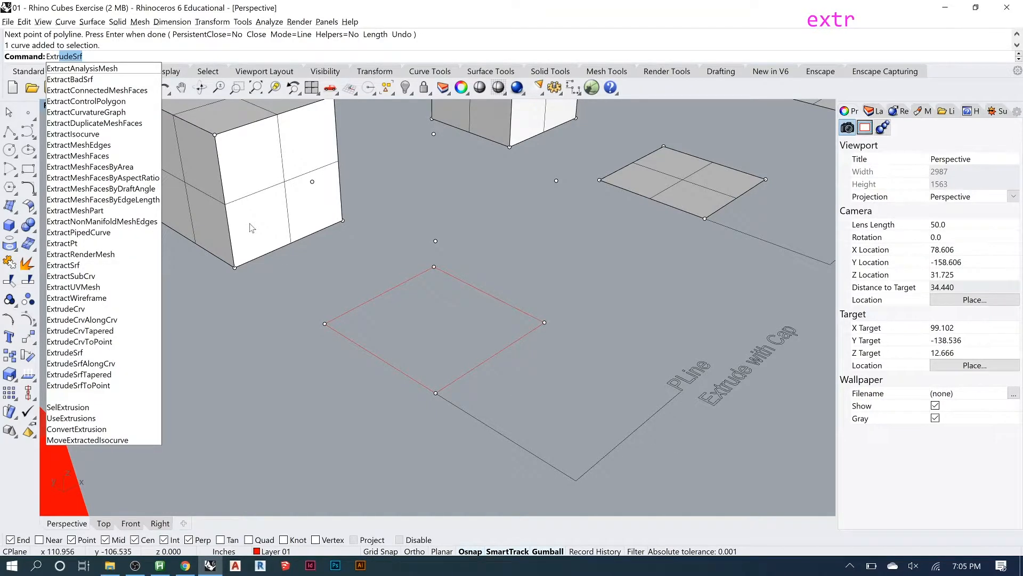
text(ude)
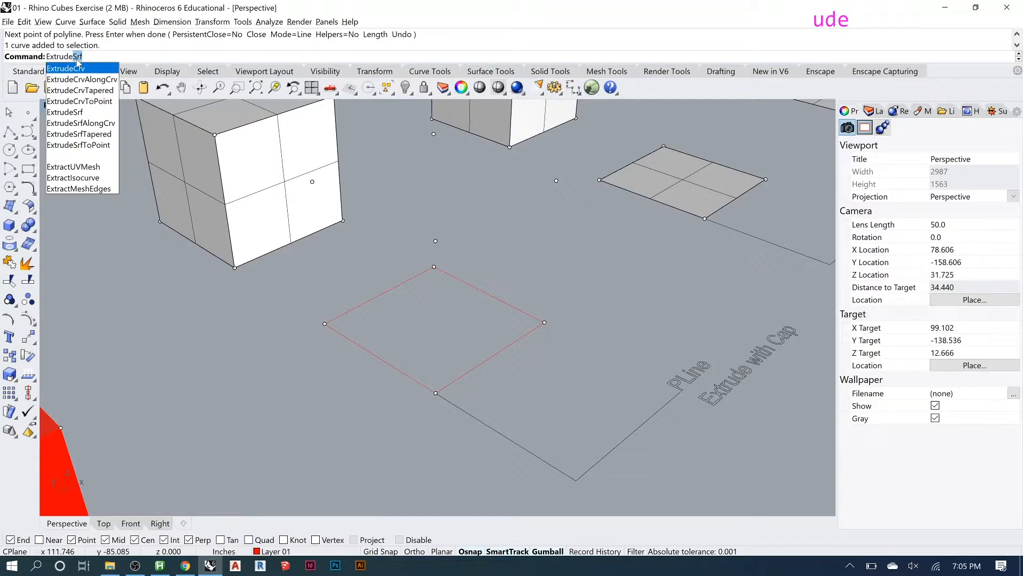
click(76, 68)
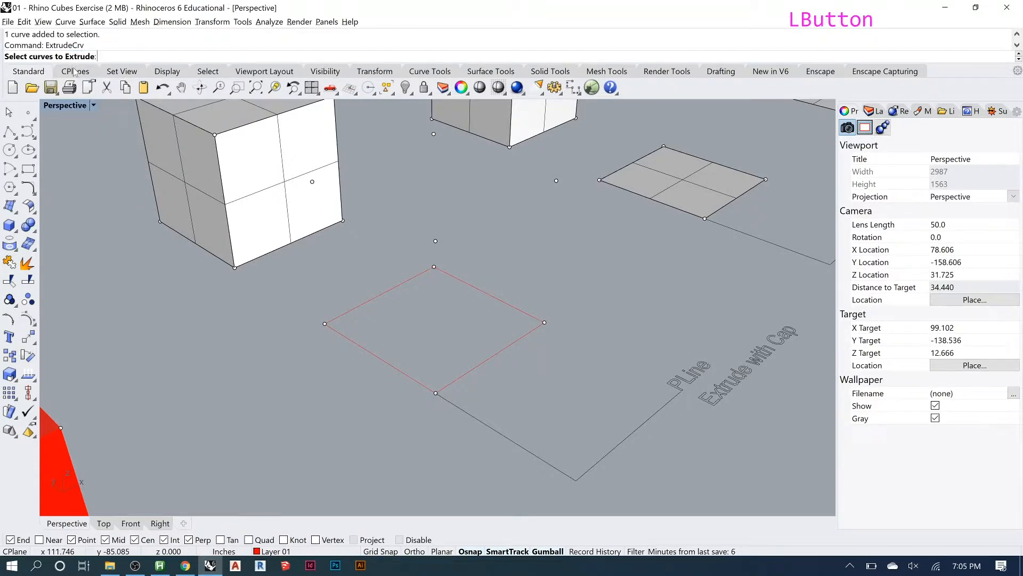
click(483, 365)
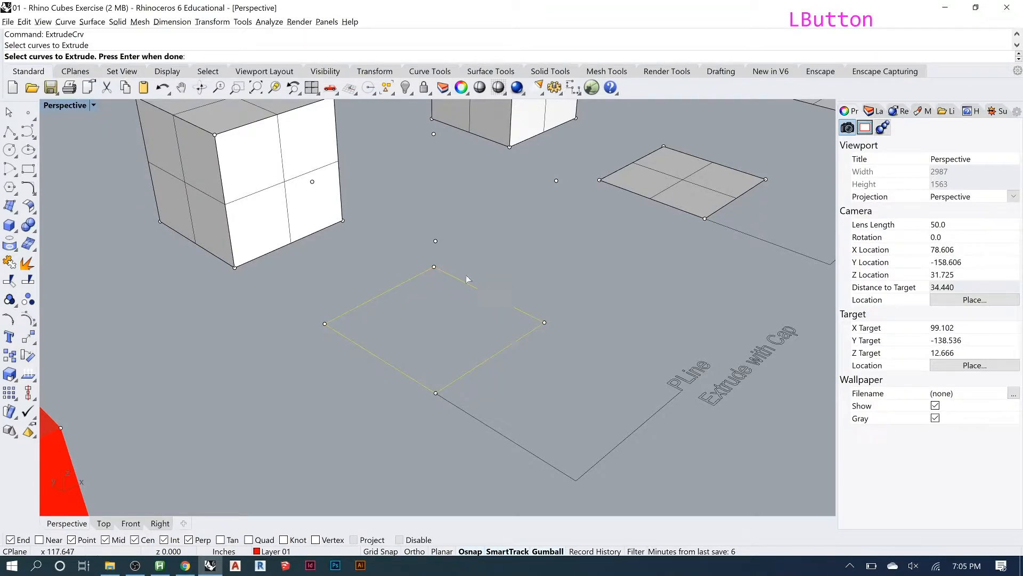
key(Return)
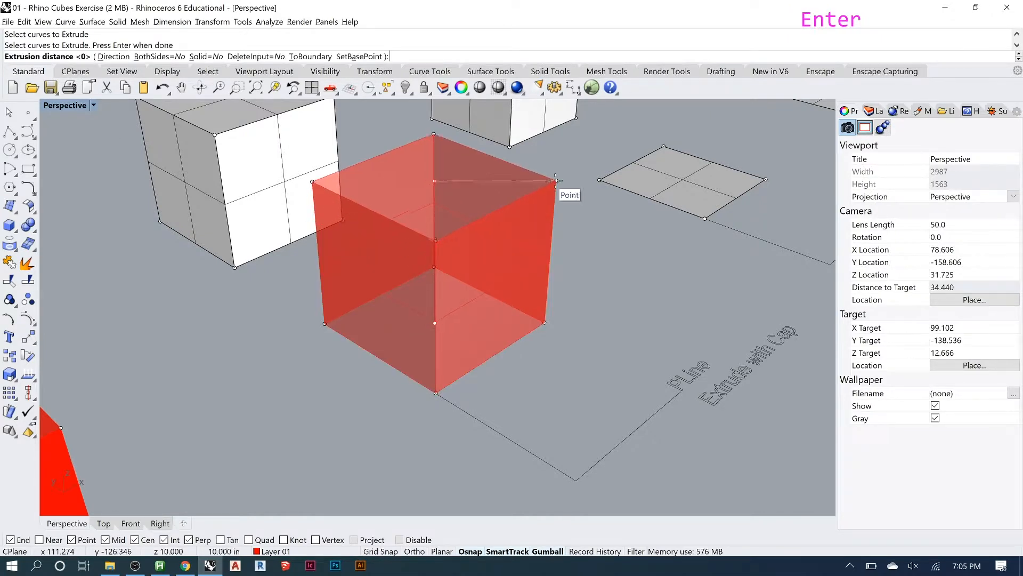
click(557, 180)
right_drag(513, 207, 507, 235)
scroll(506, 235, down, 5)
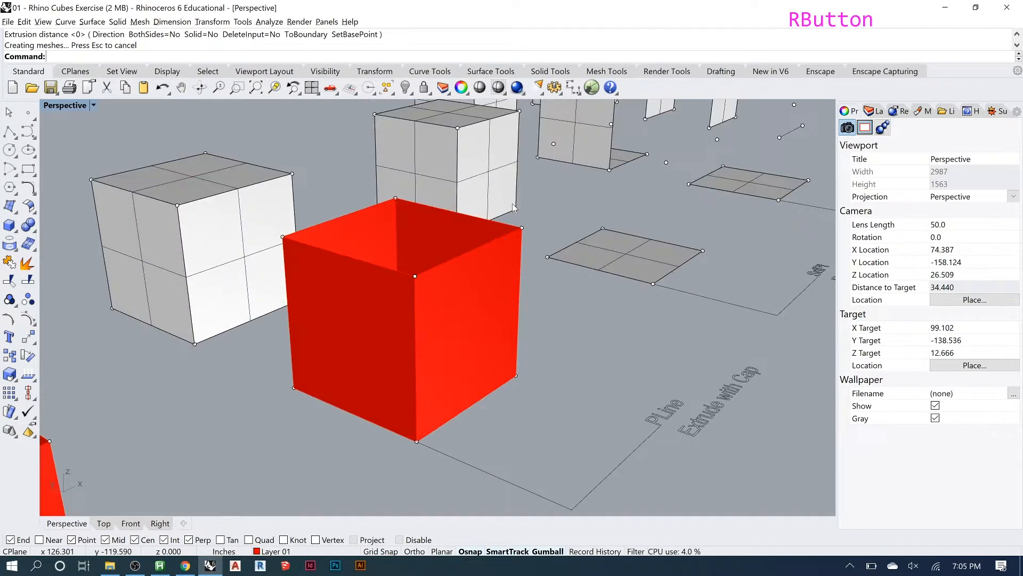
Step: Cap the open red extrusion of the PLine example with Cap, checking its object type before and after capping
click(505, 235)
click(554, 347)
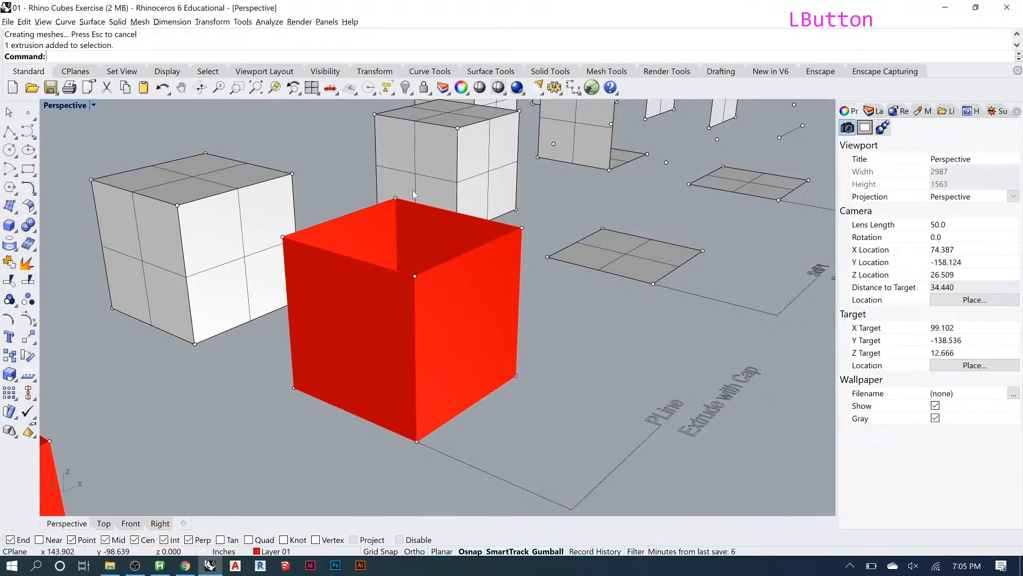
click(408, 235)
click(273, 88)
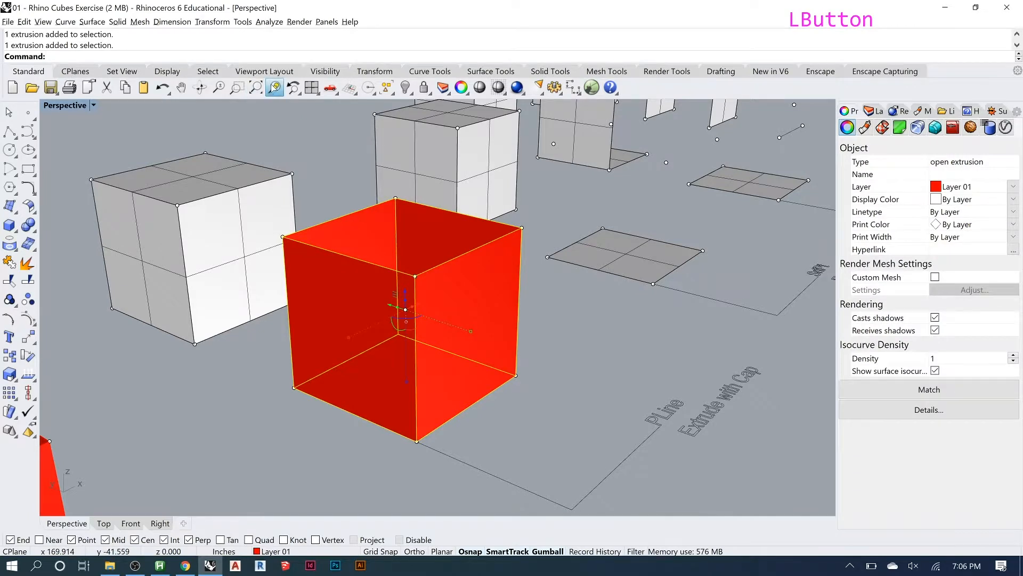
mouse_move(453, 223)
right_down()
mouse_move(437, 277)
mouse_move(448, 231)
right_up()
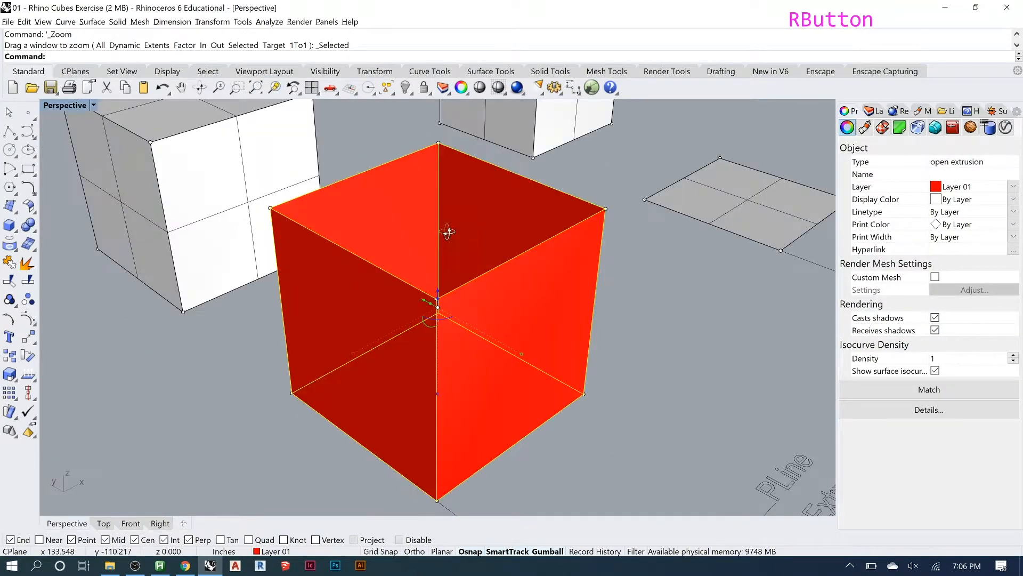
click(590, 191)
text(cap)
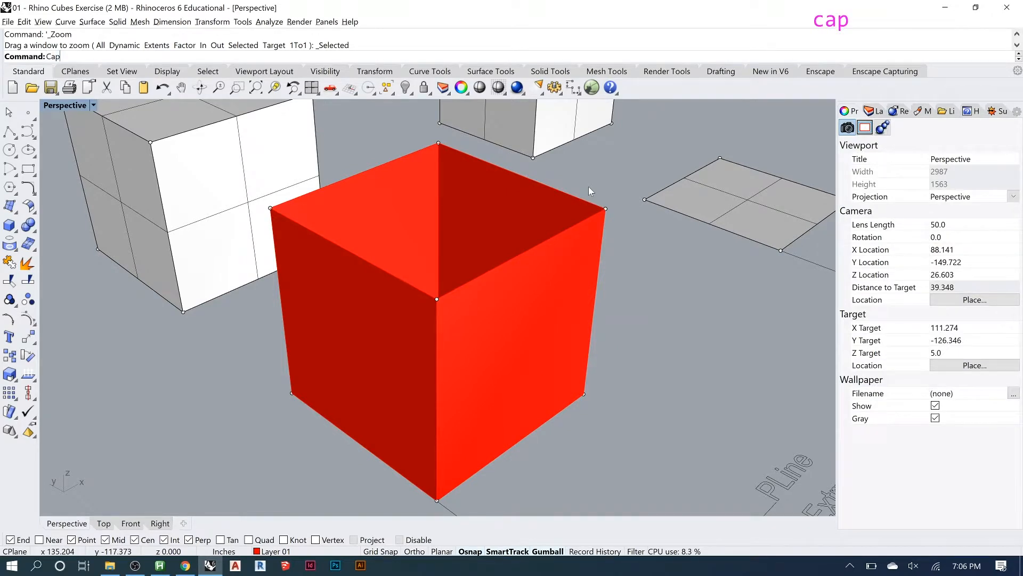
key(Return)
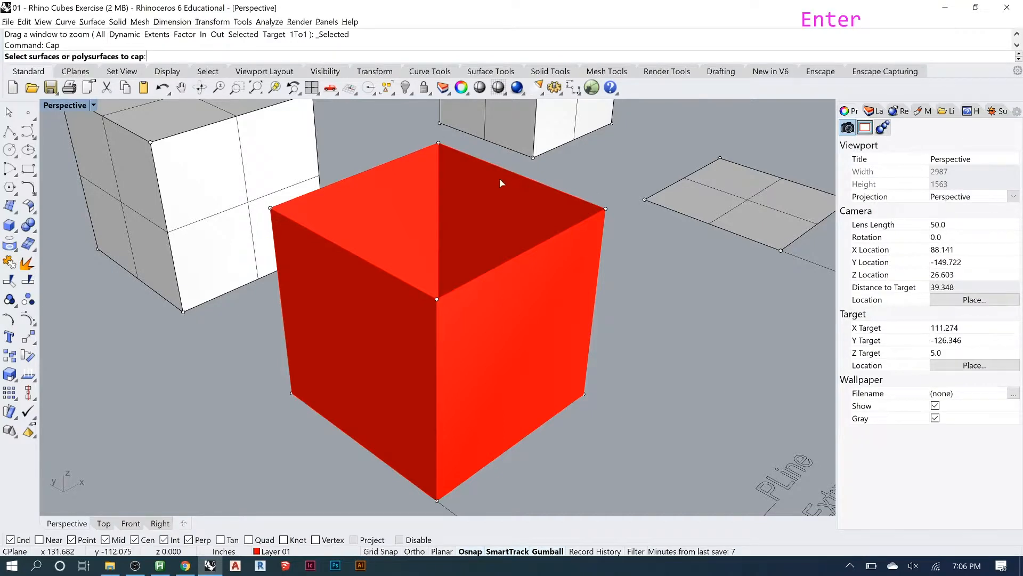
click(475, 220)
key(Return)
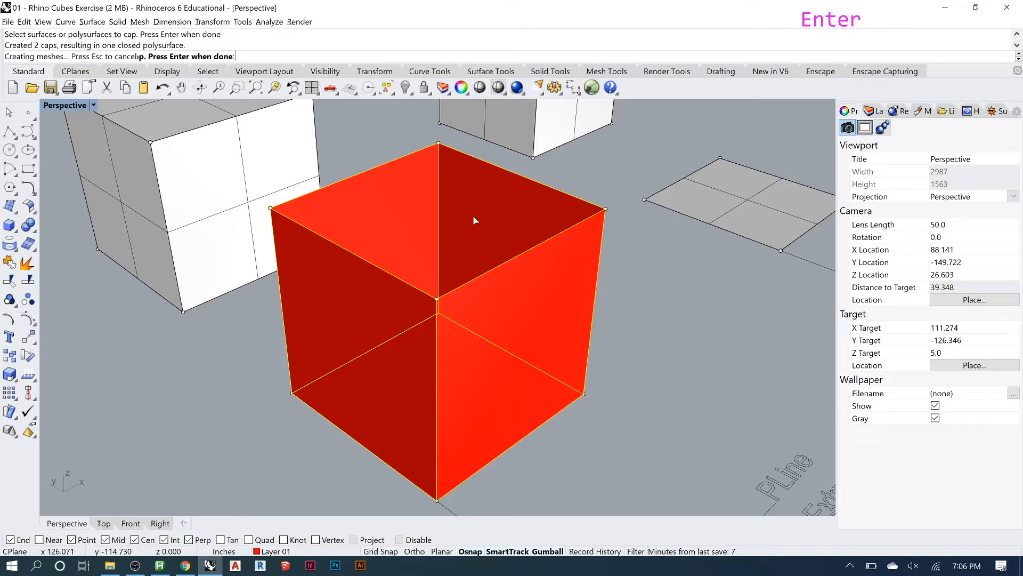
click(420, 202)
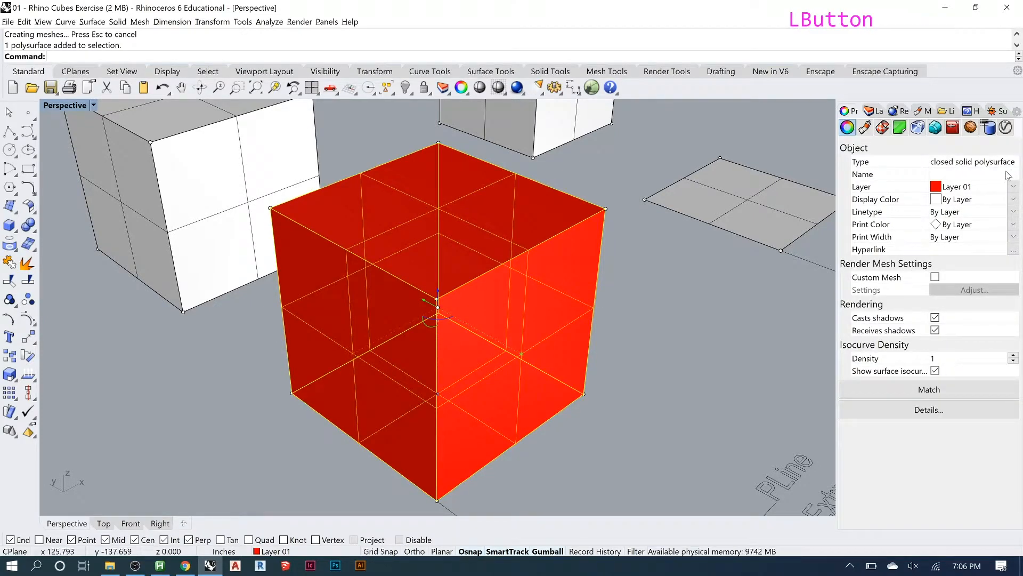
click(680, 339)
click(533, 347)
right_drag(395, 352, 368, 351)
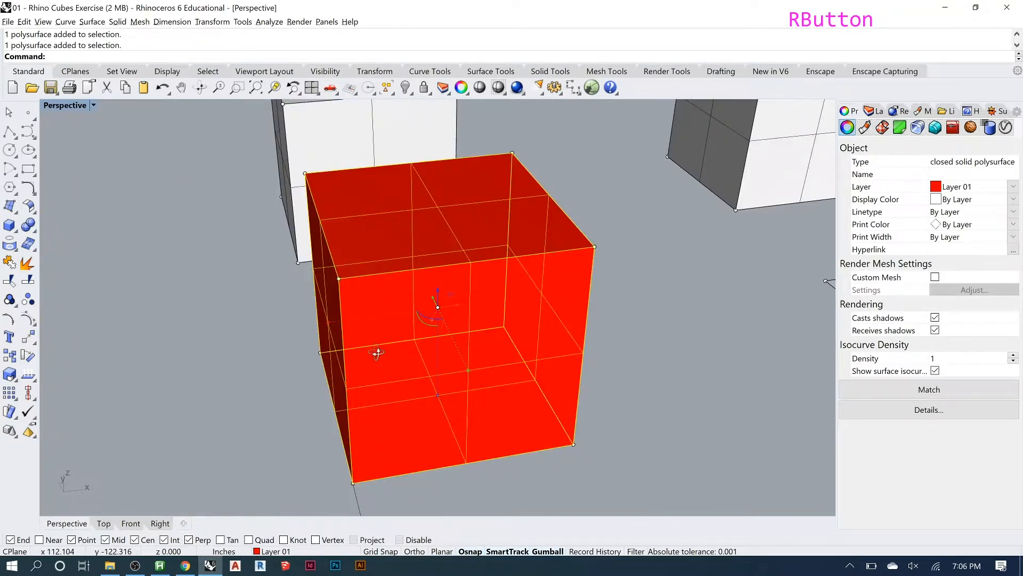
Step: Delete the existing base surface of the SrfPt ExtrudeSrf example
scroll(339, 333, down, 4)
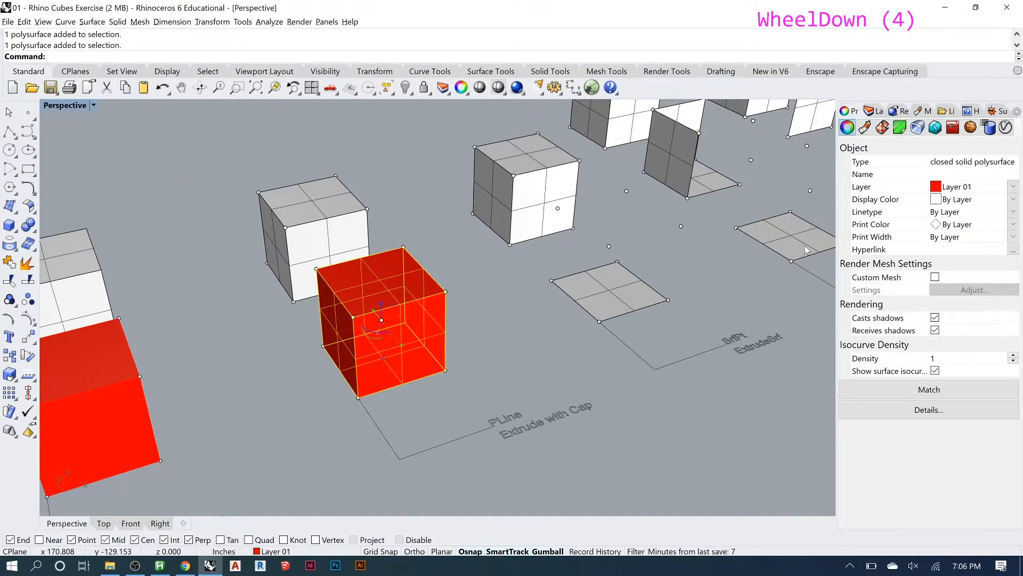
scroll(807, 248, up, 3)
scroll(807, 248, up, 1)
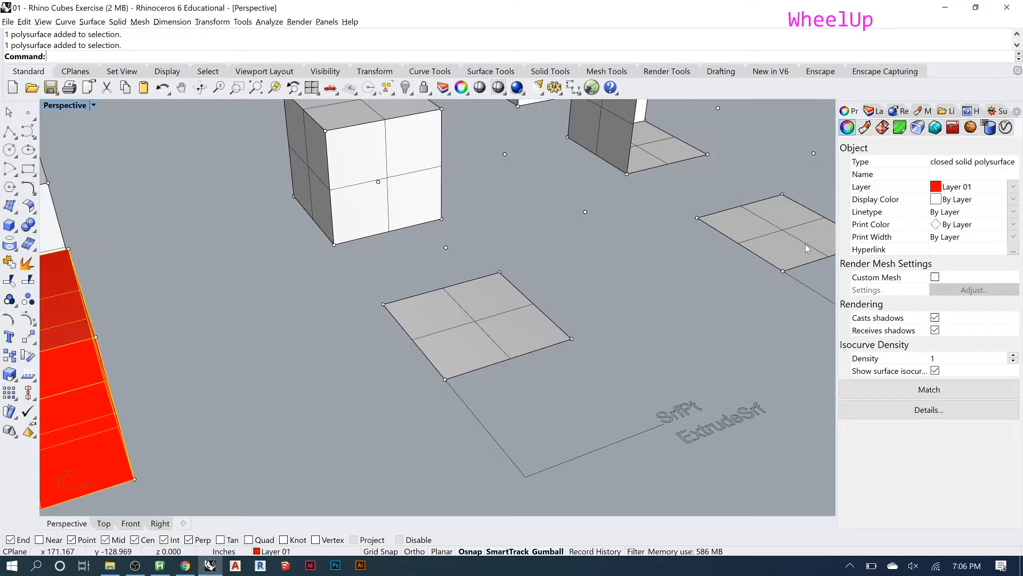
click(409, 320)
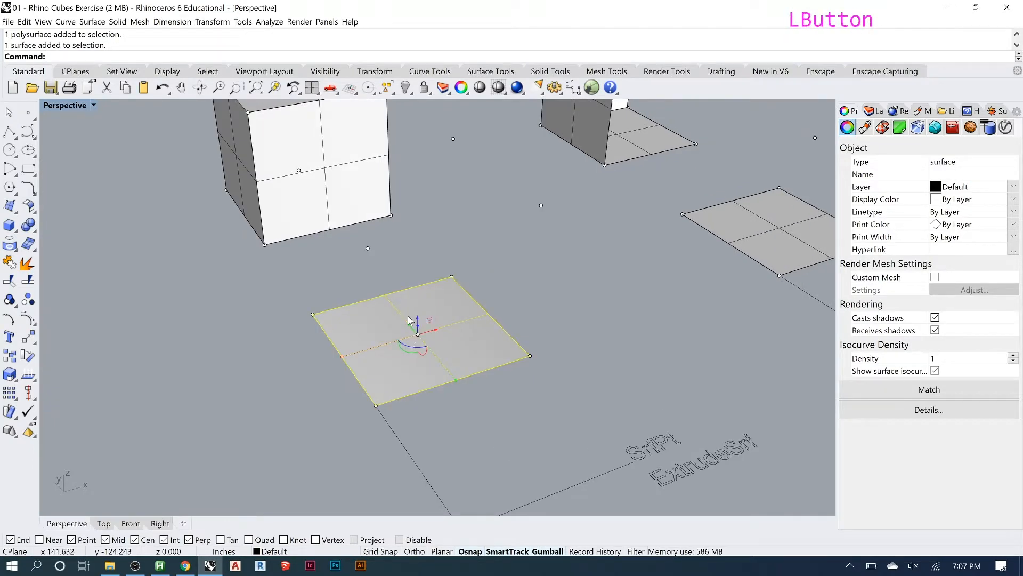
key(Delete)
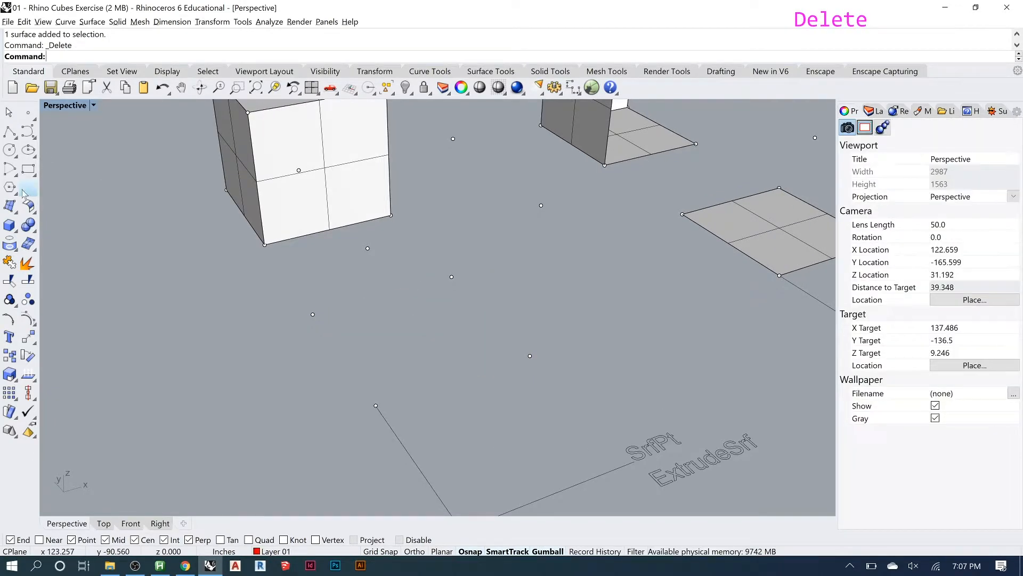
Step: Create a corner-point surface with SrfPt through the four base points of the SrfPt ExtrudeSrf example
click(18, 216)
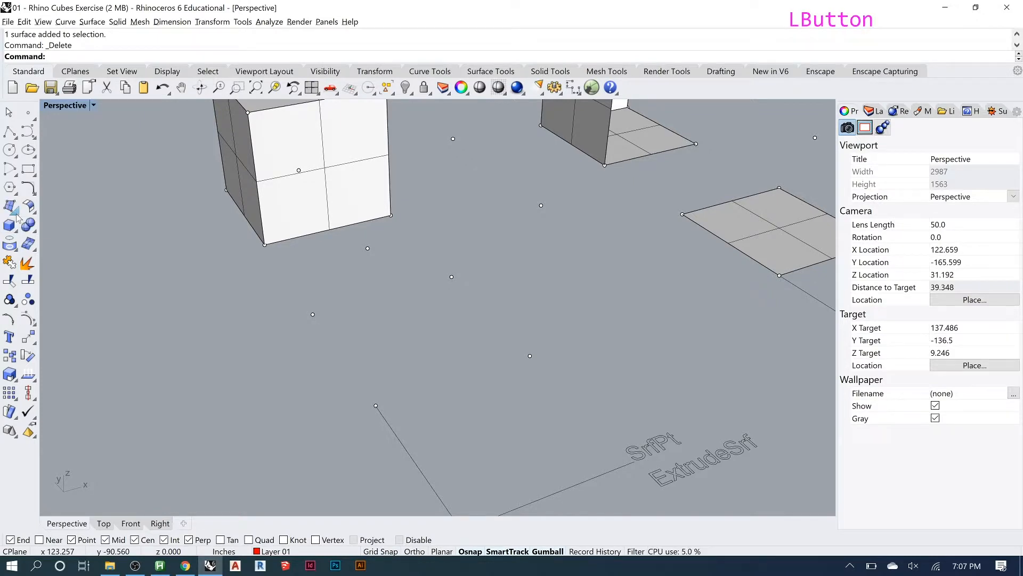
click(26, 213)
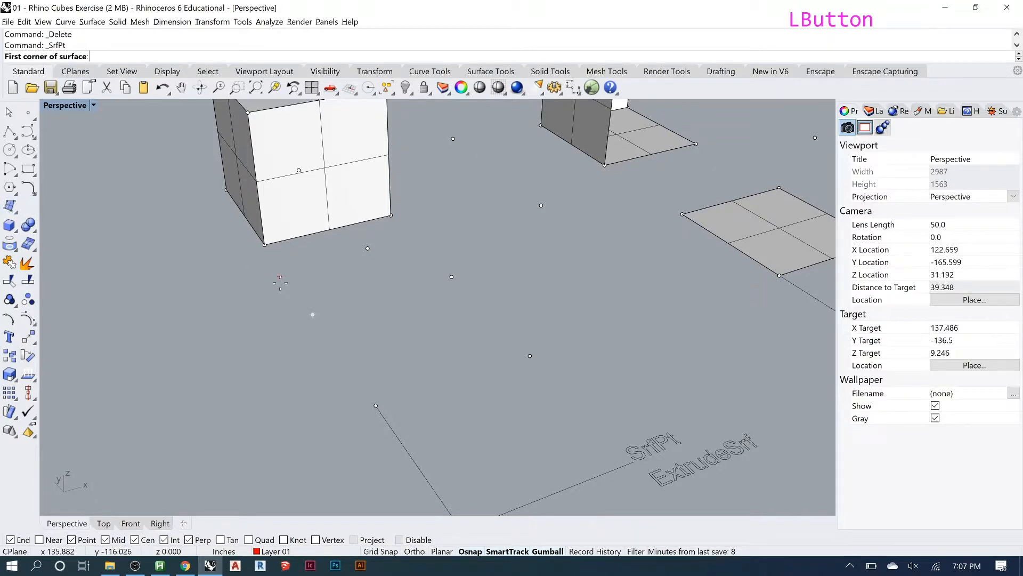
click(313, 314)
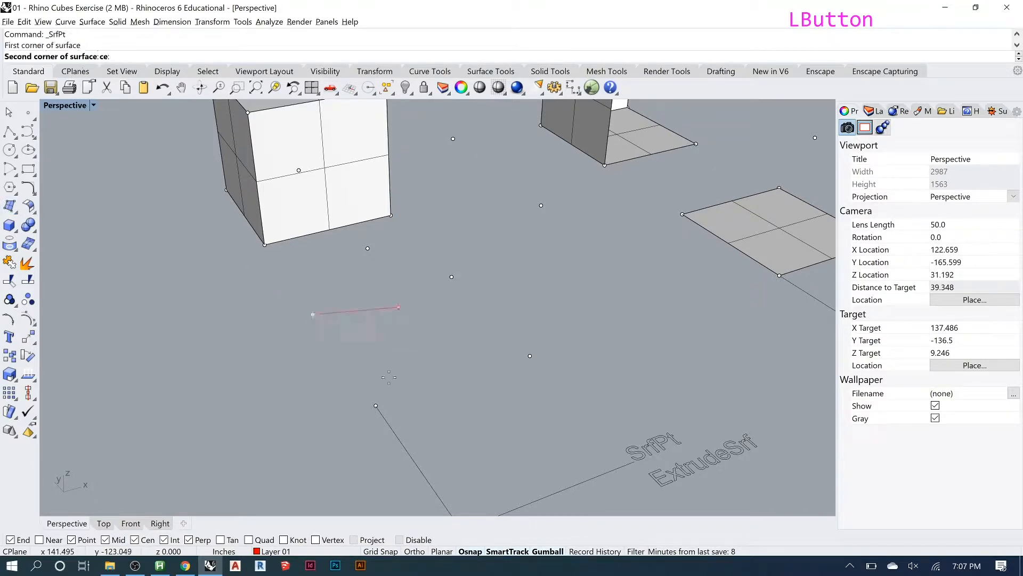
click(376, 404)
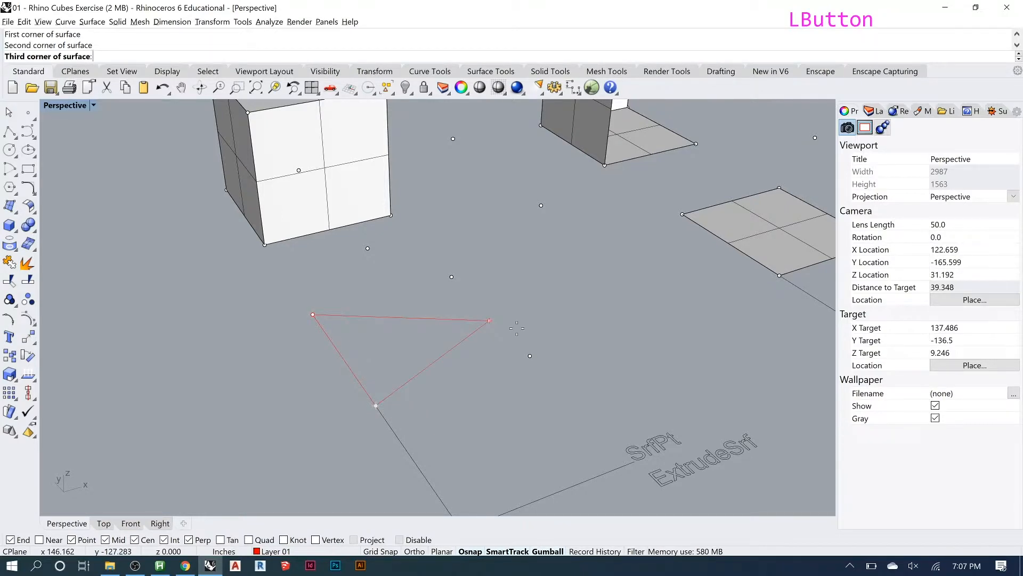
click(530, 355)
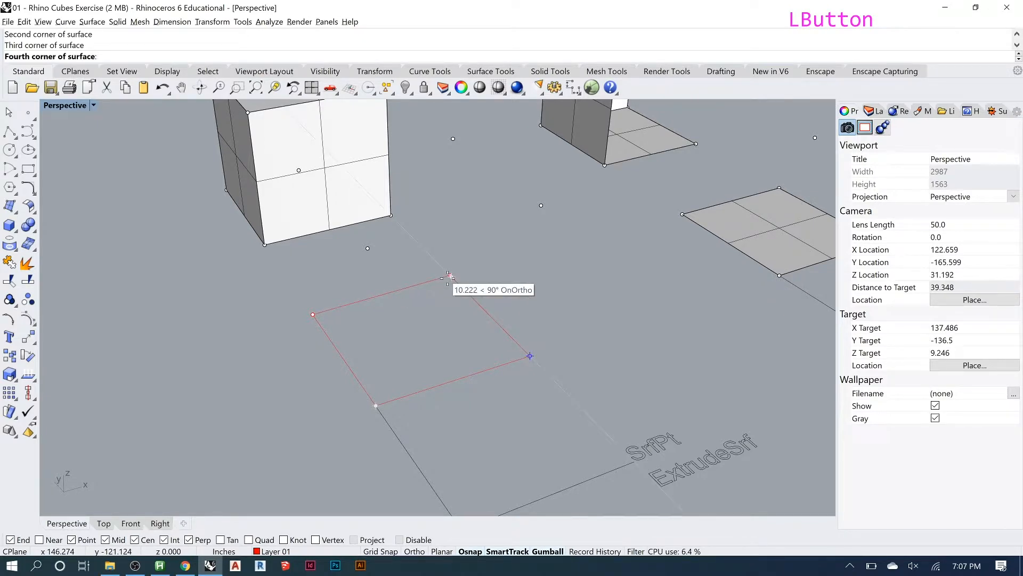
click(452, 277)
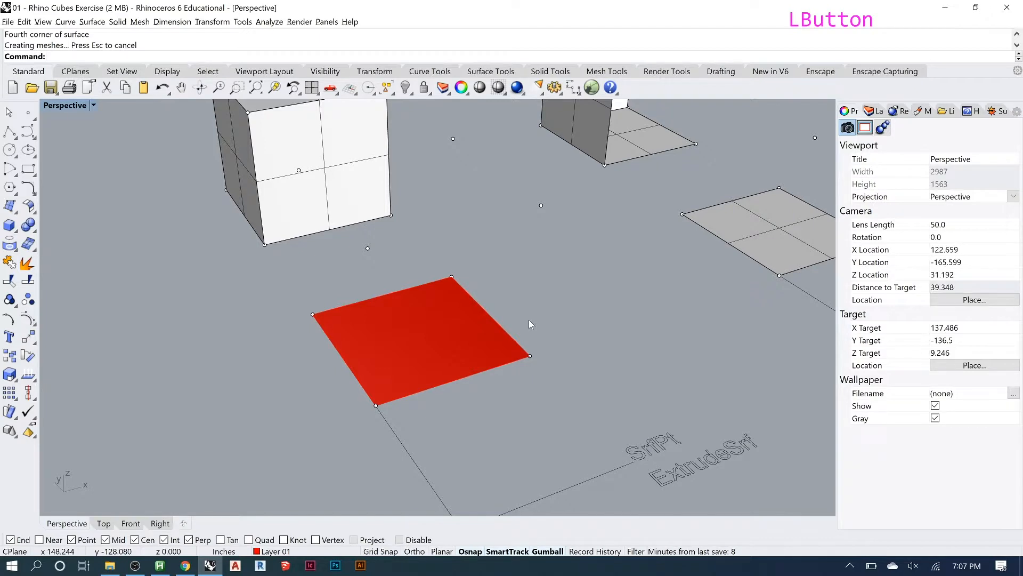
Step: Extrude the red SrfPt base surface into a solid cube with ExtrudeSrf, snapping the height to an upper corner point
click(444, 330)
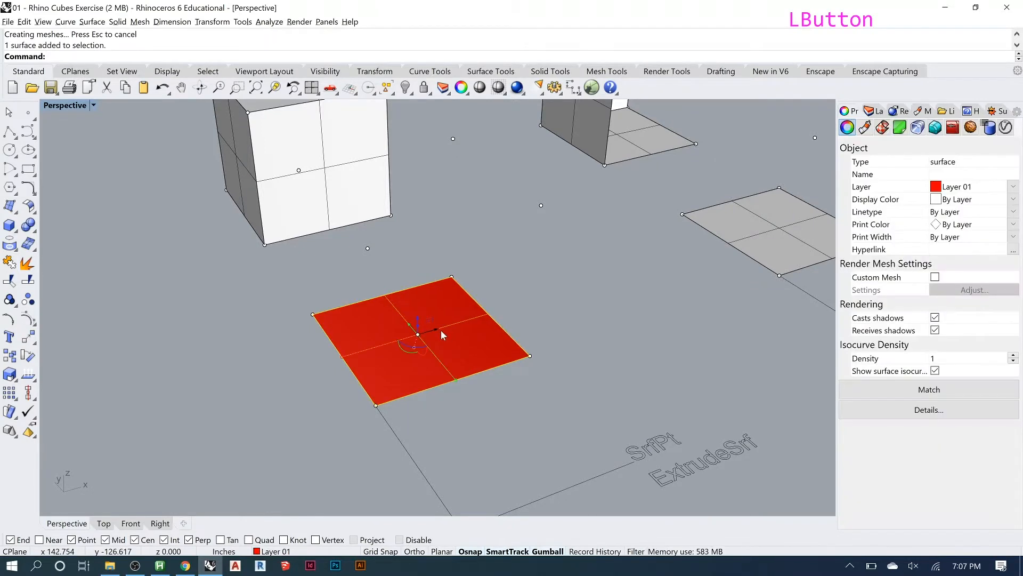
text(ExtrudeSrf)
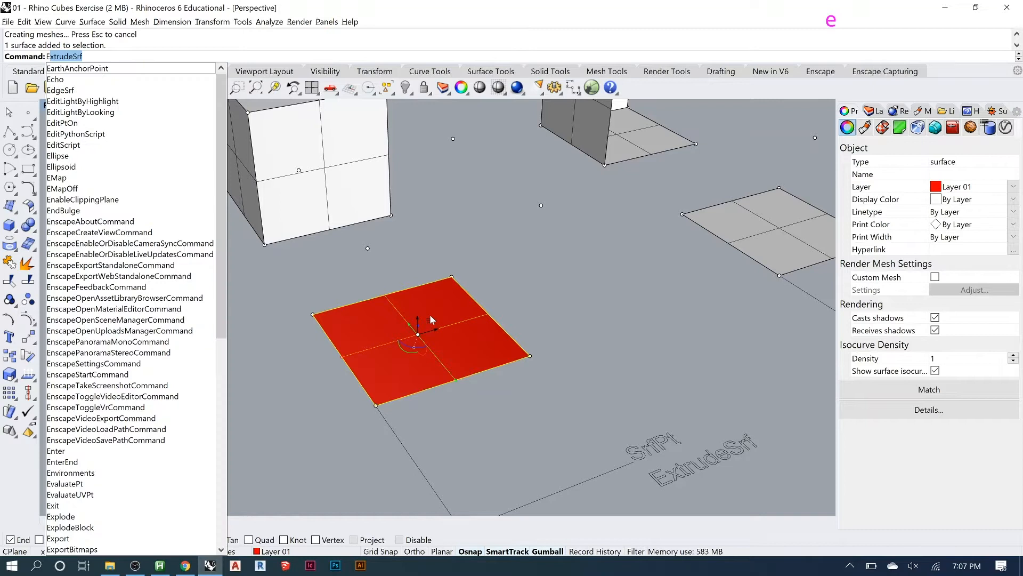
key(Return)
click(543, 209)
scroll(452, 318, down, 6)
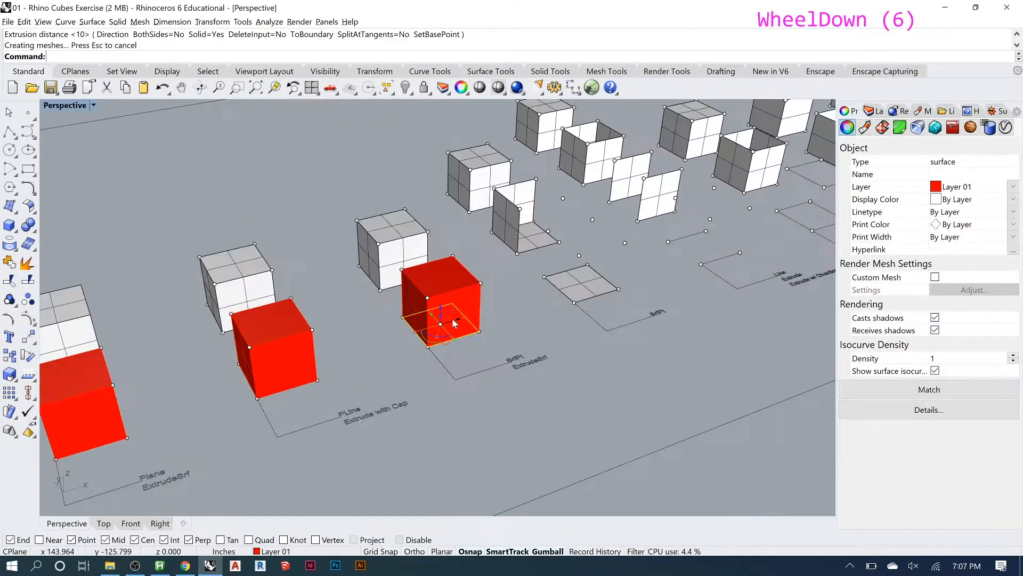
scroll(692, 234, up, 4)
scroll(365, 346, up, 1)
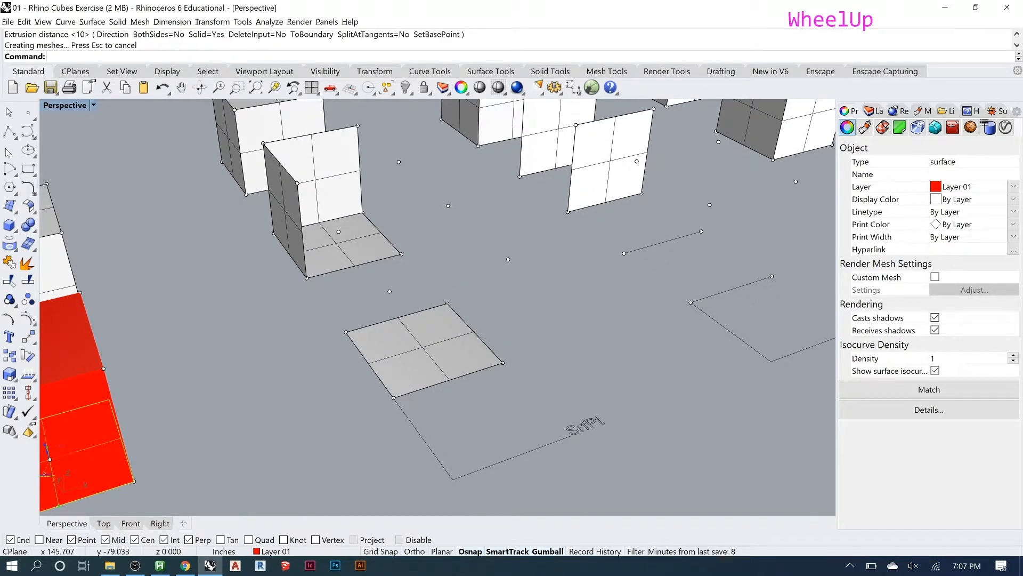
click(13, 206)
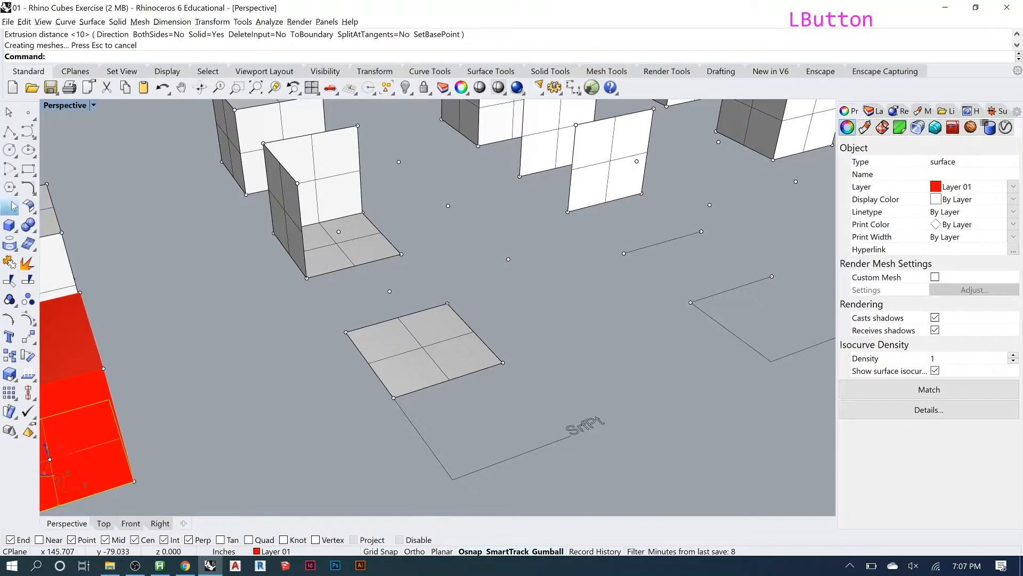
click(346, 332)
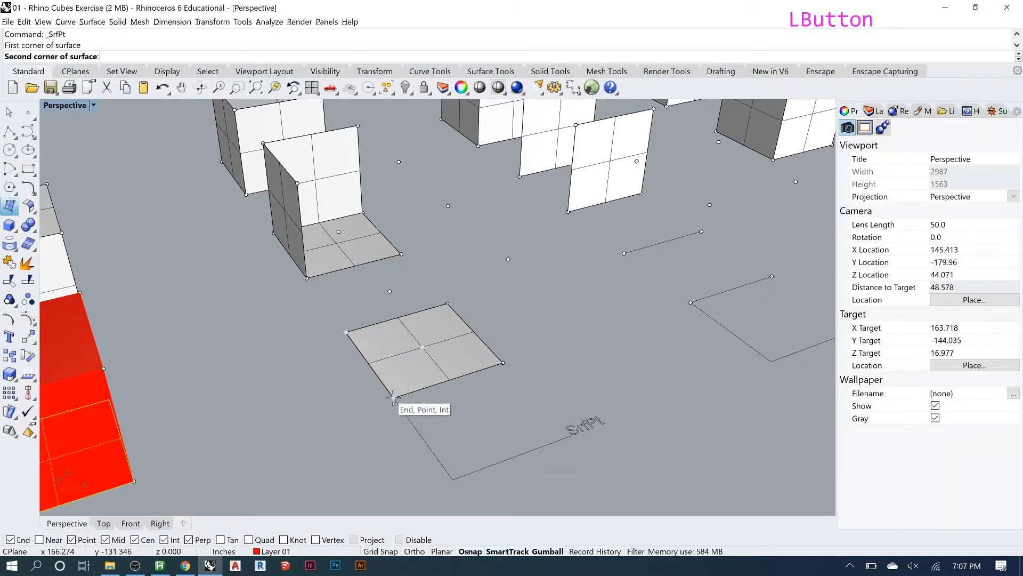
click(393, 397)
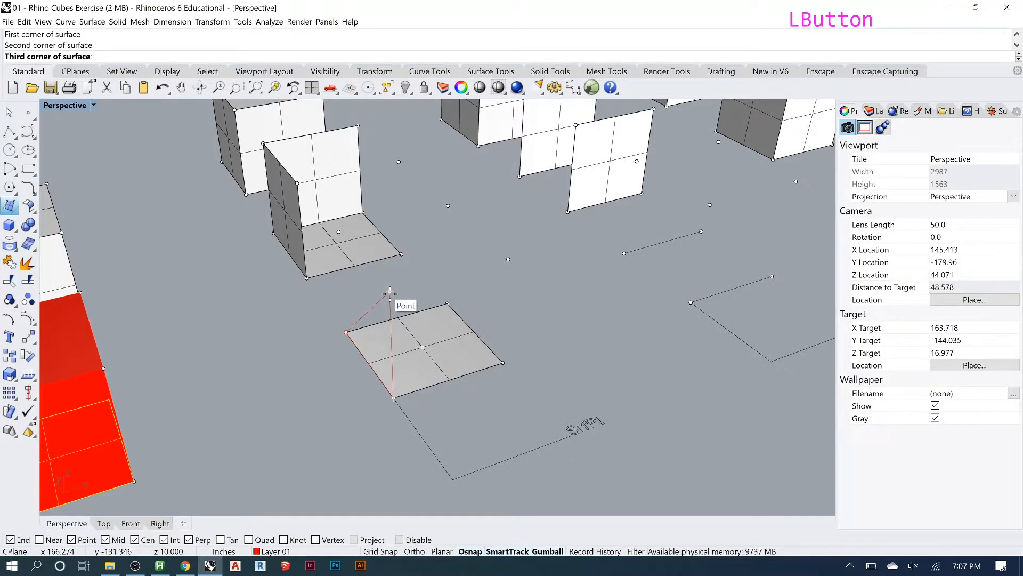
double_click(62, 109)
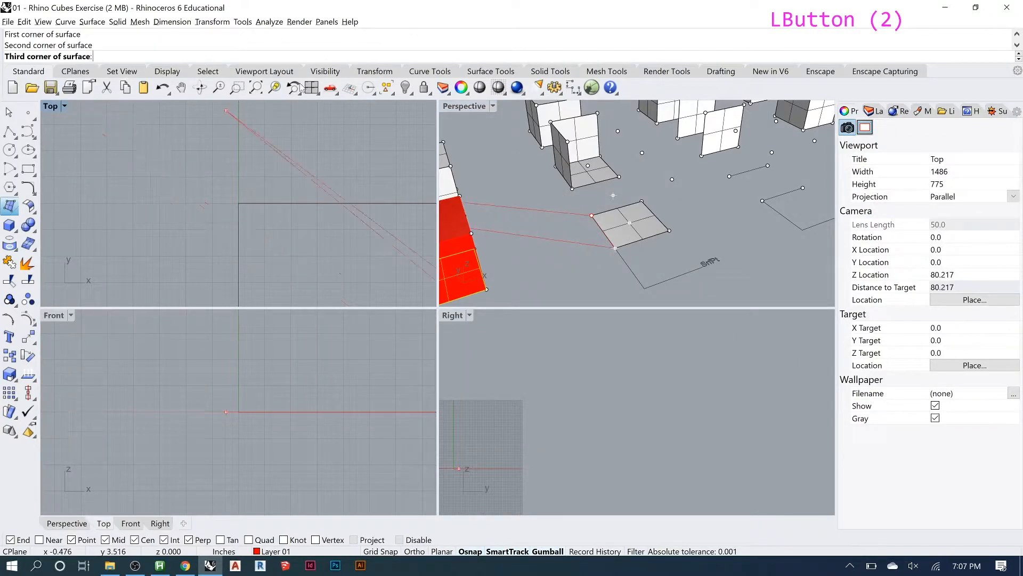
right_click(276, 89)
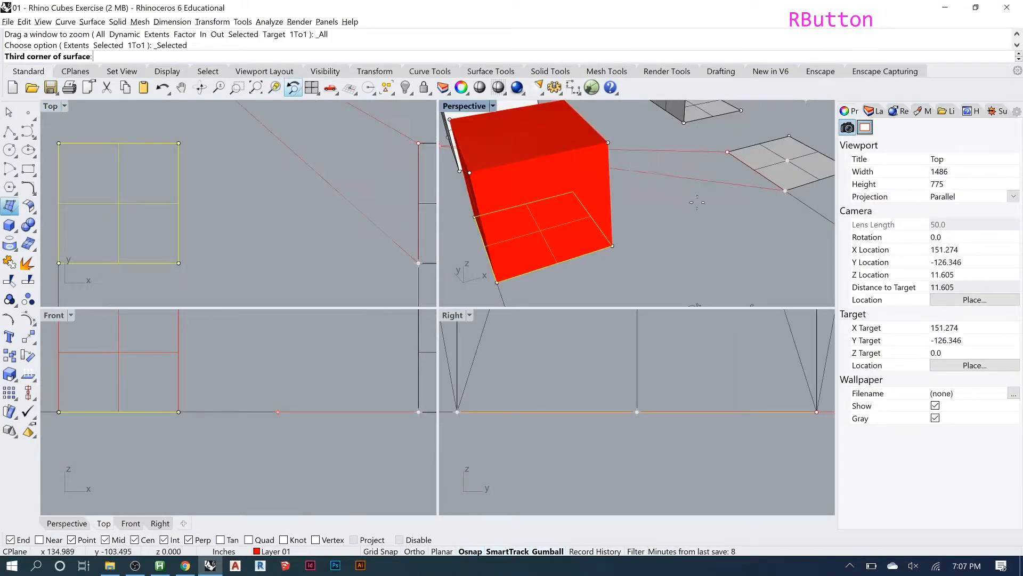
scroll(521, 218, down, 3)
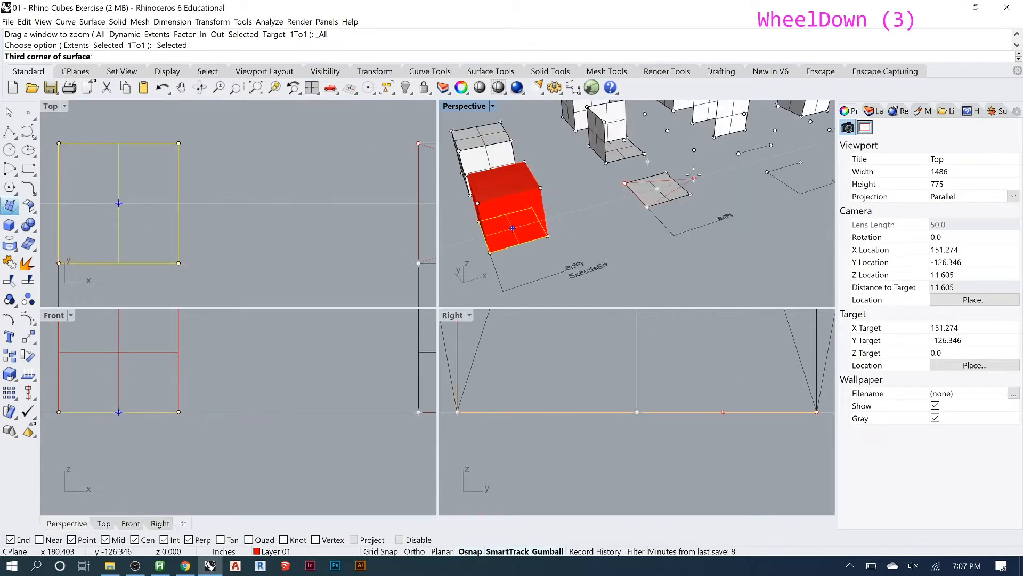
scroll(691, 174, up, 2)
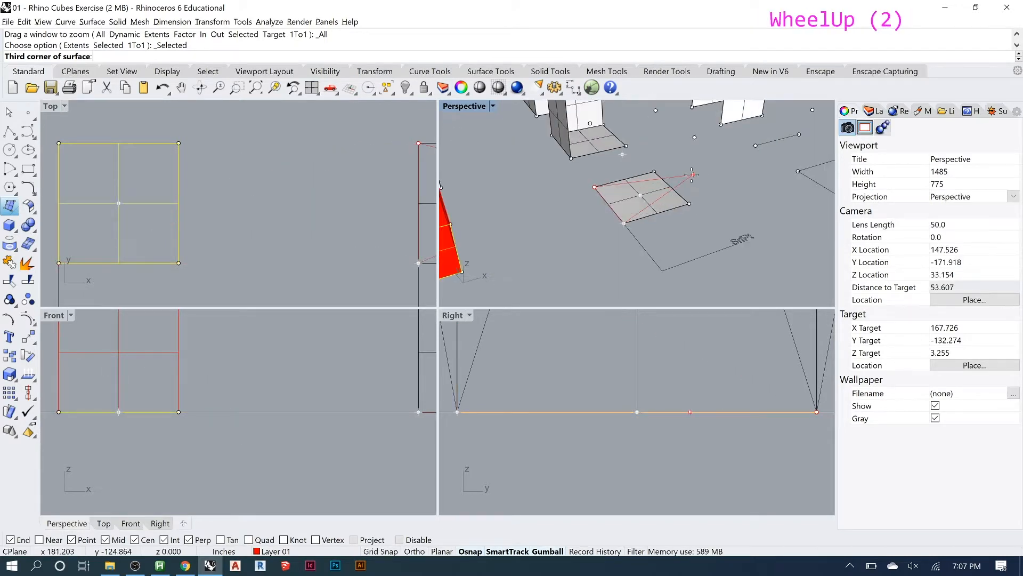
key(Escape)
key(Escape)
key(Escape)
Step: Try a SrfPt surface on the left edge of the SrfPt example's base, picking the two upper points in crossed order, and undo it
click(622, 201)
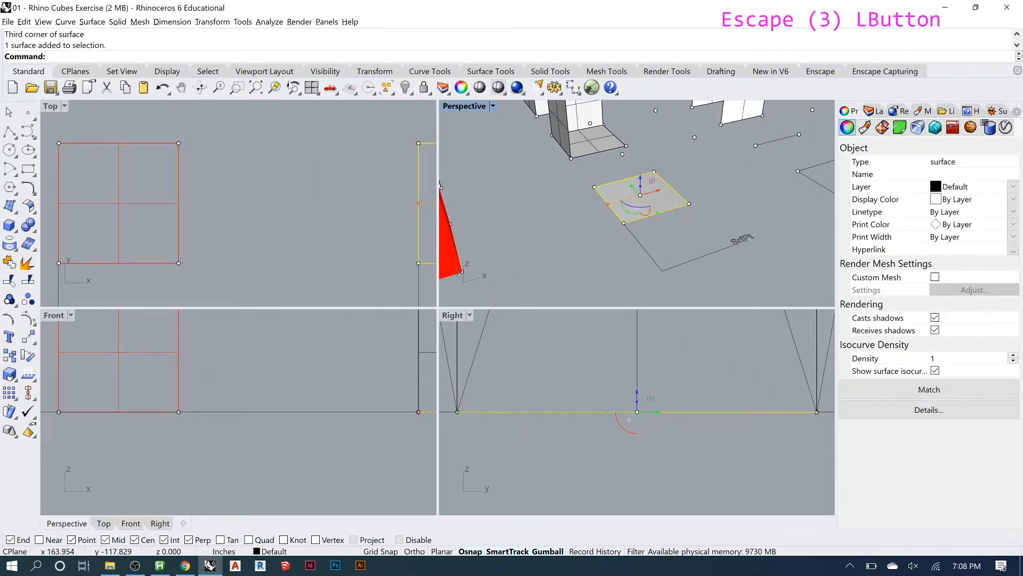
right_click(275, 88)
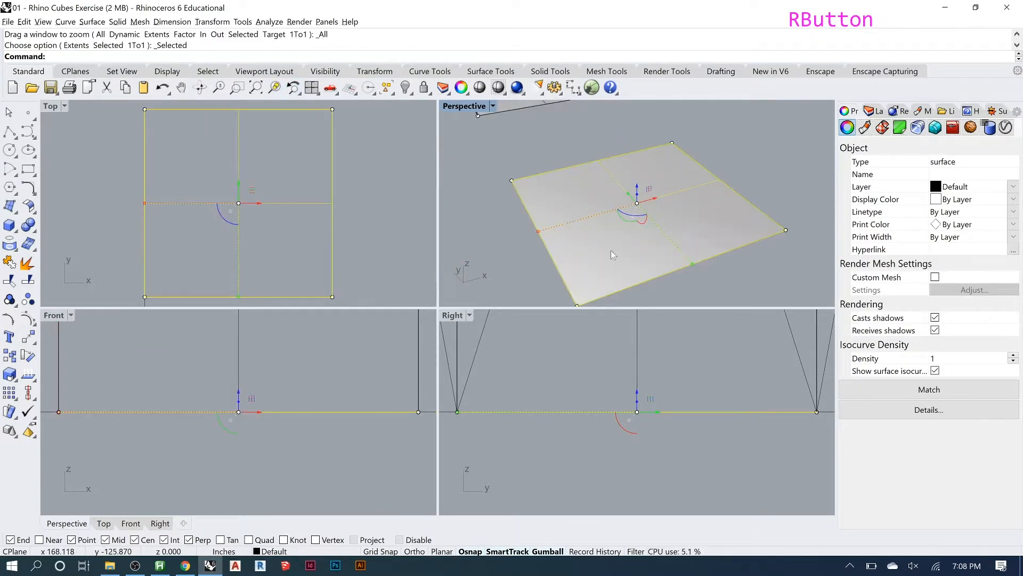
scroll(615, 251, down, 2)
scroll(631, 230, down, 1)
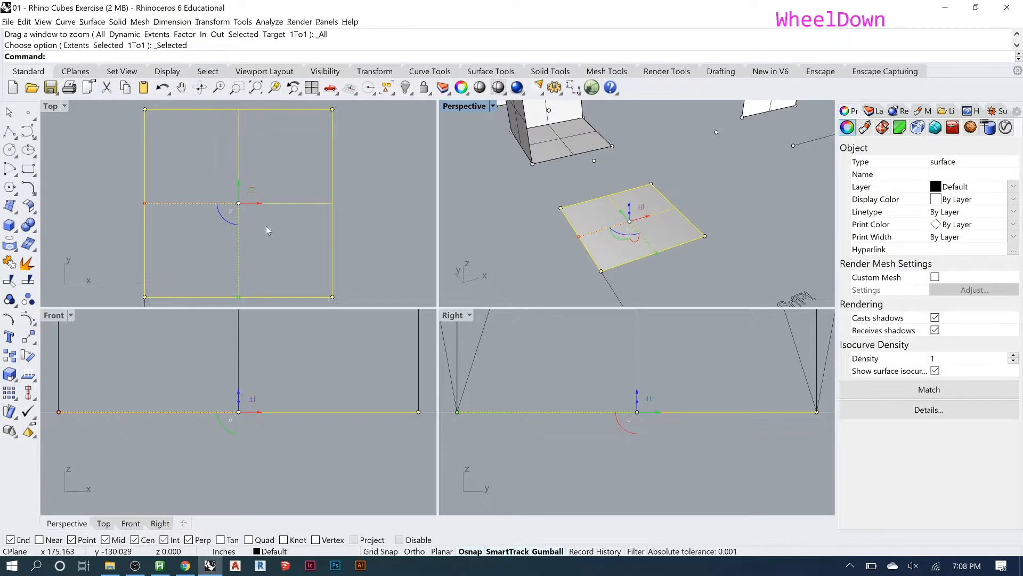
click(10, 206)
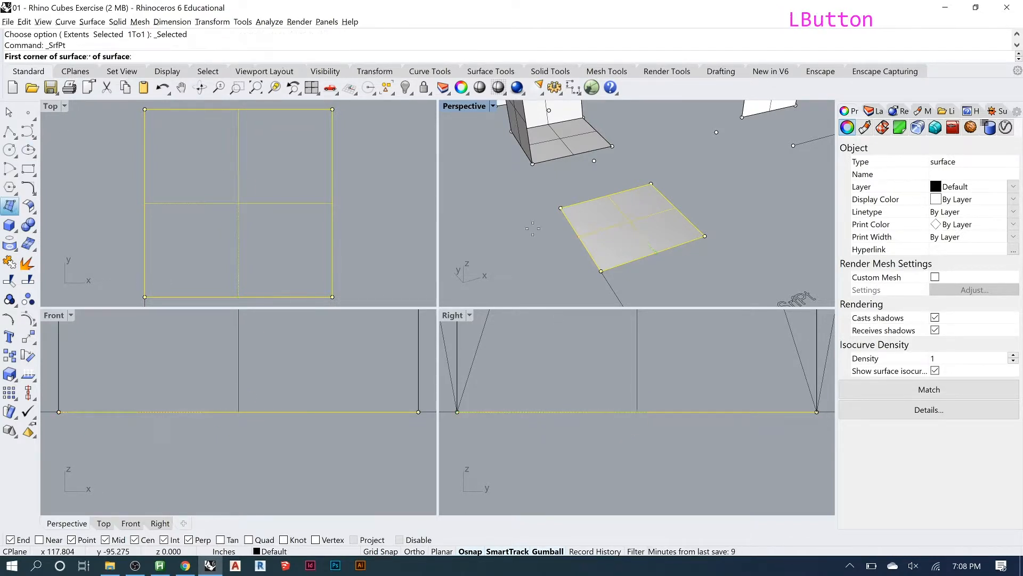
click(601, 270)
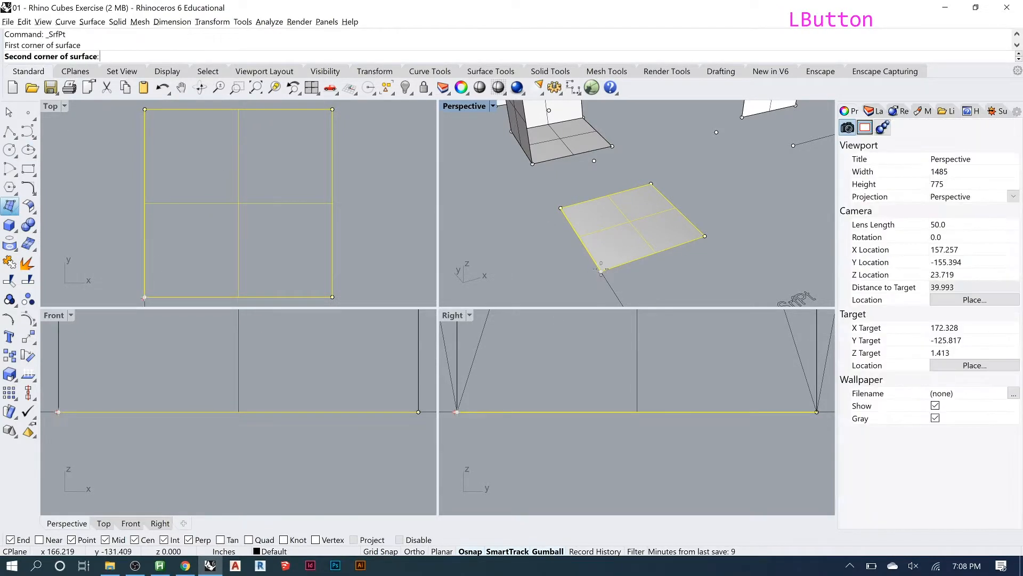
click(558, 204)
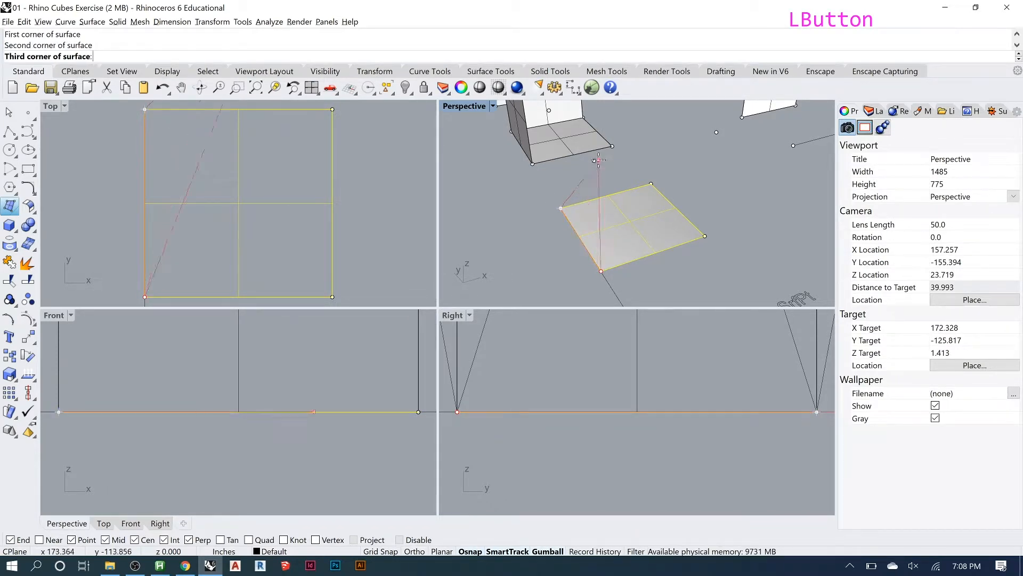
right_drag(606, 183, 610, 182)
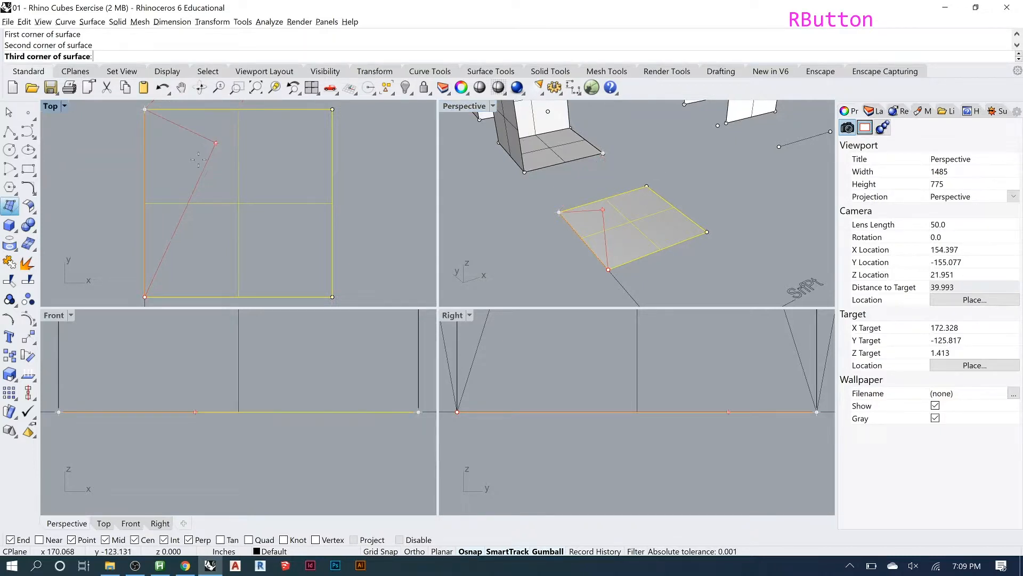
right_drag(611, 218, 617, 219)
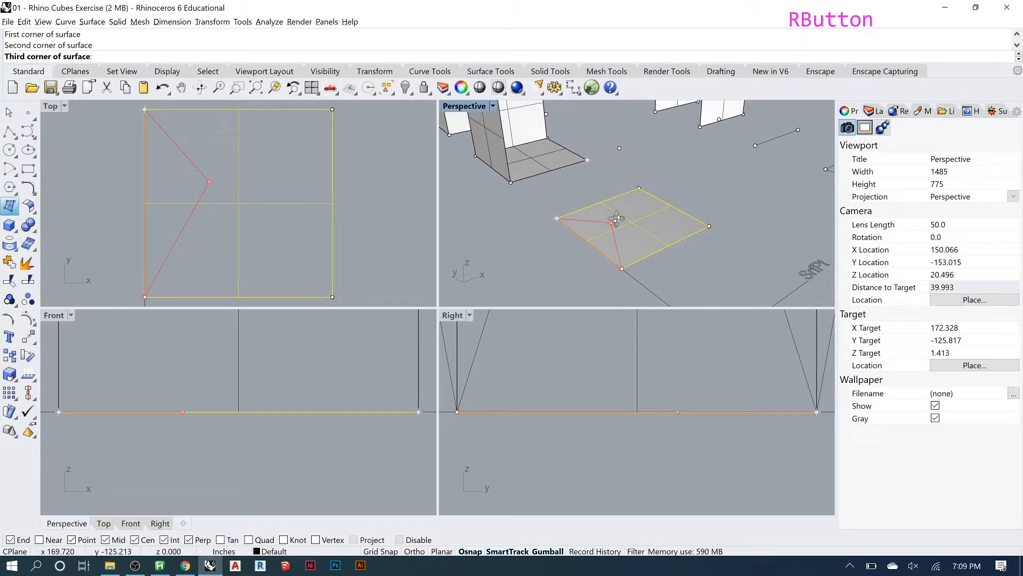
right_drag(617, 218, 565, 195)
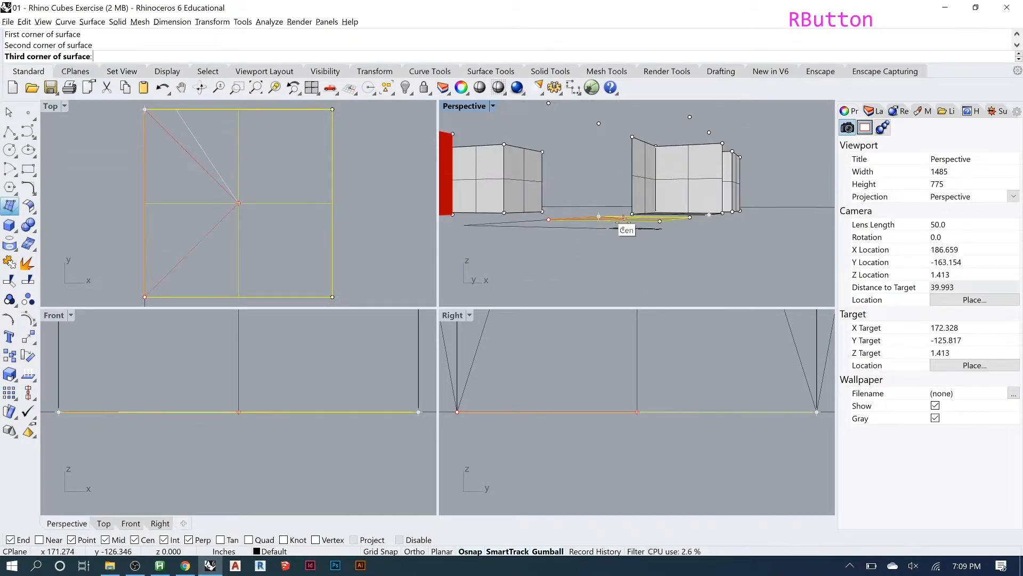
scroll(606, 208, down, 2)
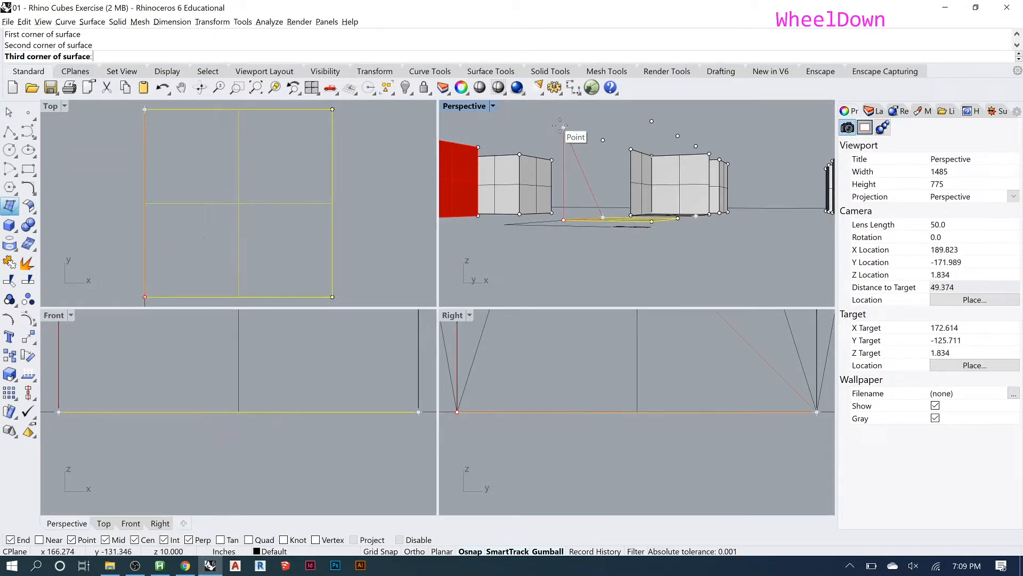
click(476, 106)
double_click(476, 106)
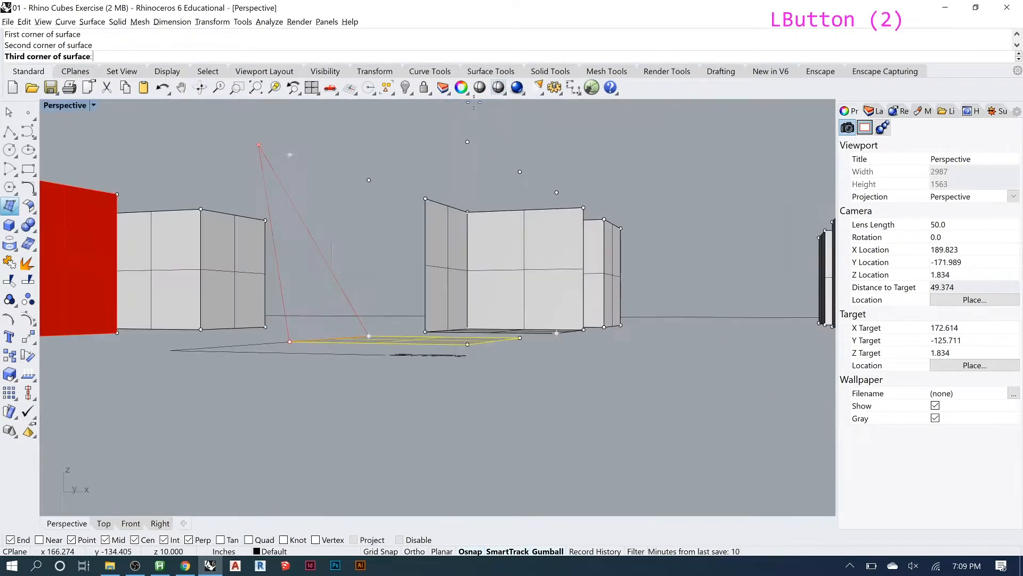
click(289, 155)
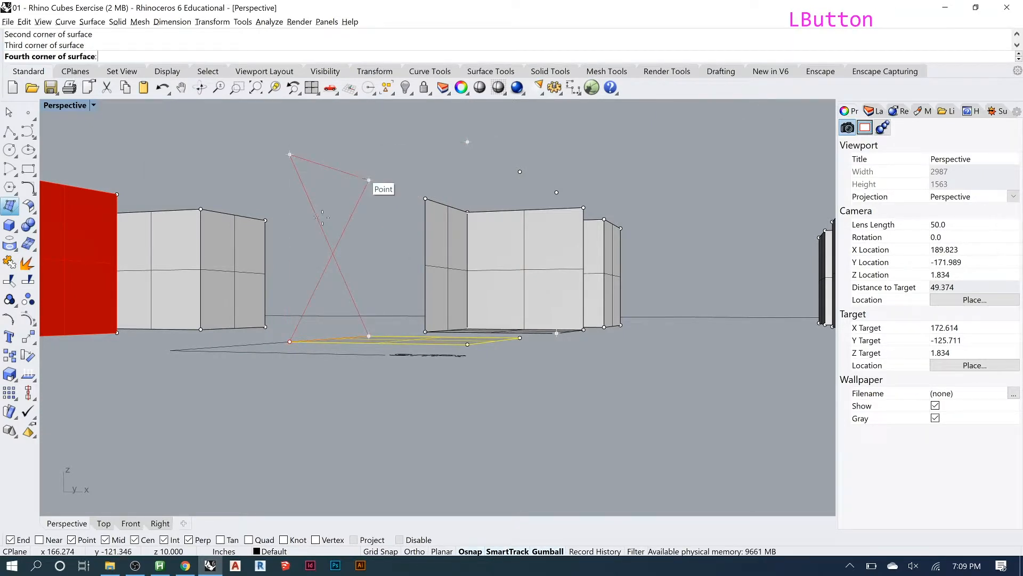
click(369, 181)
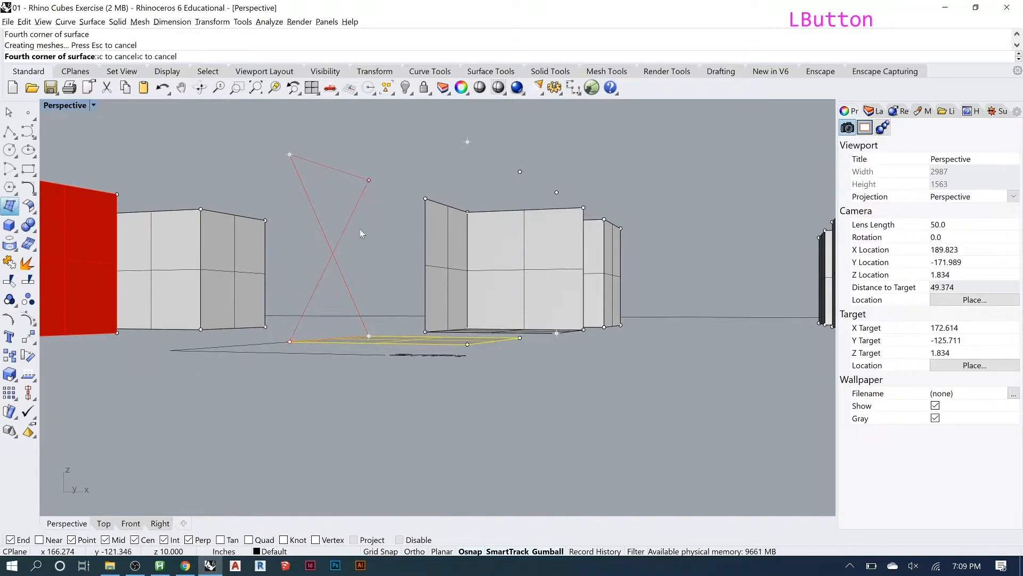
right_drag(328, 207, 387, 231)
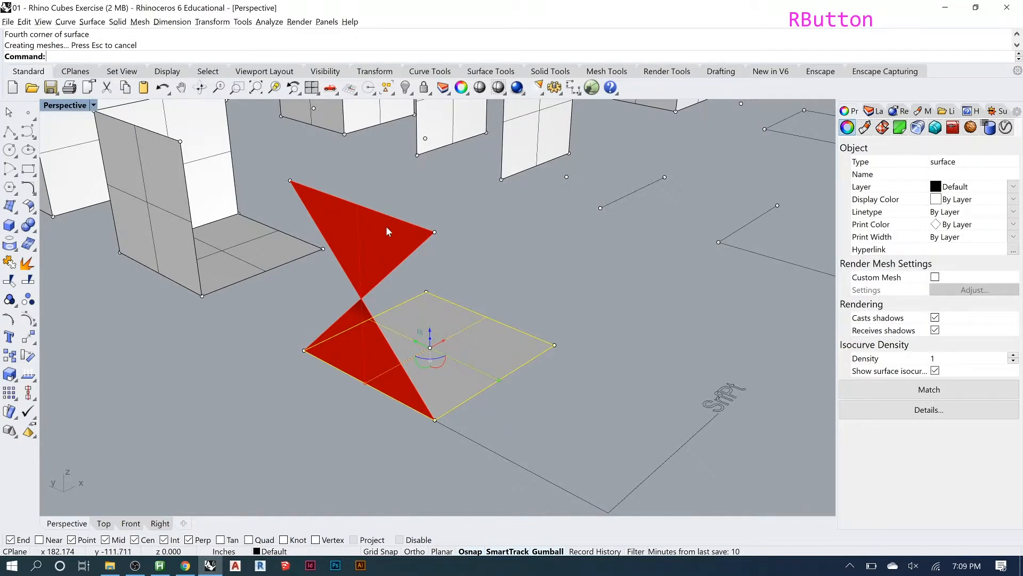
click(387, 231)
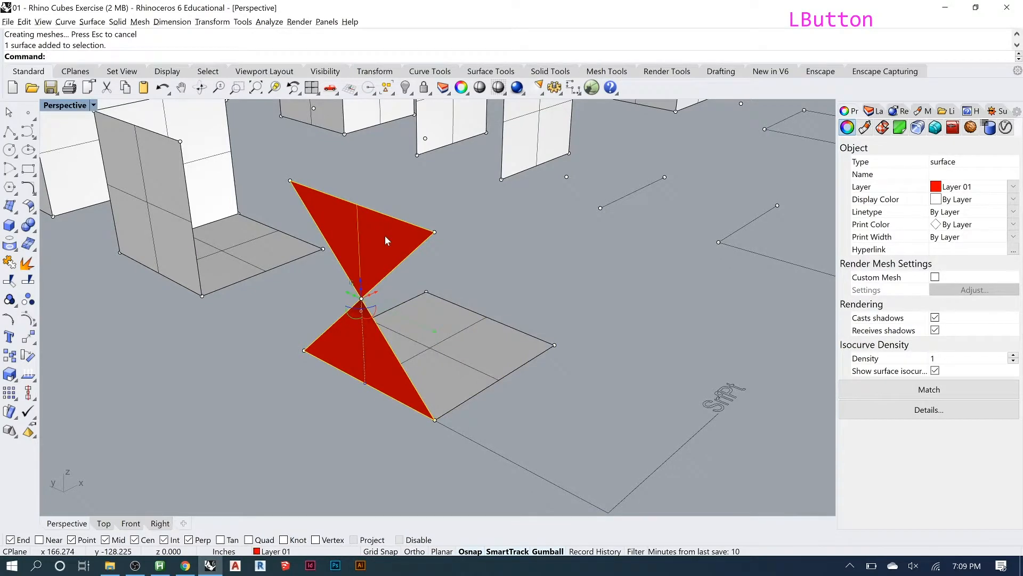
key(ctrl+z)
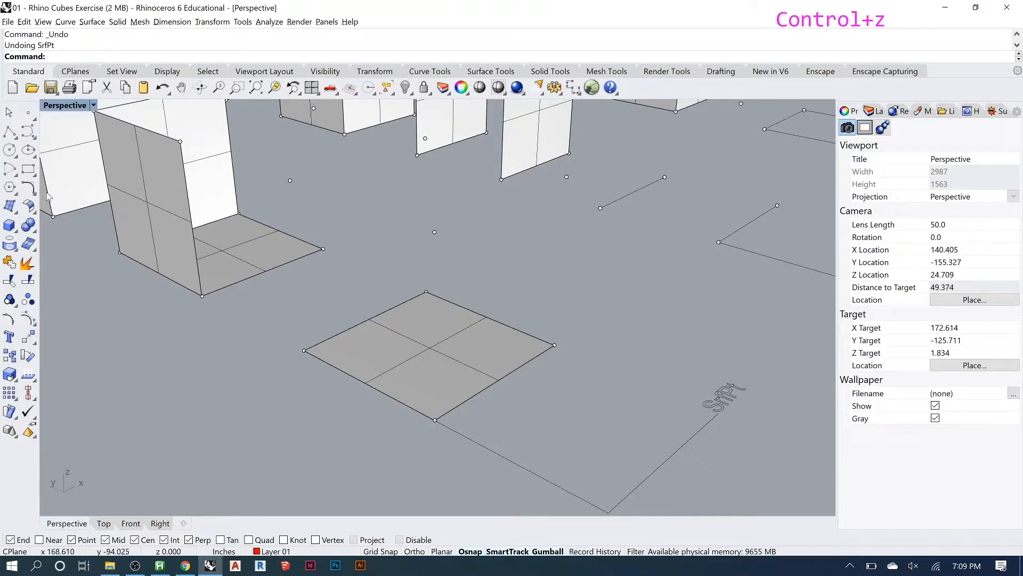
Step: Create the left vertical face of the SrfPt example with SrfPt, picking two base corners and the upper points above them in perimeter order
click(9, 206)
click(436, 420)
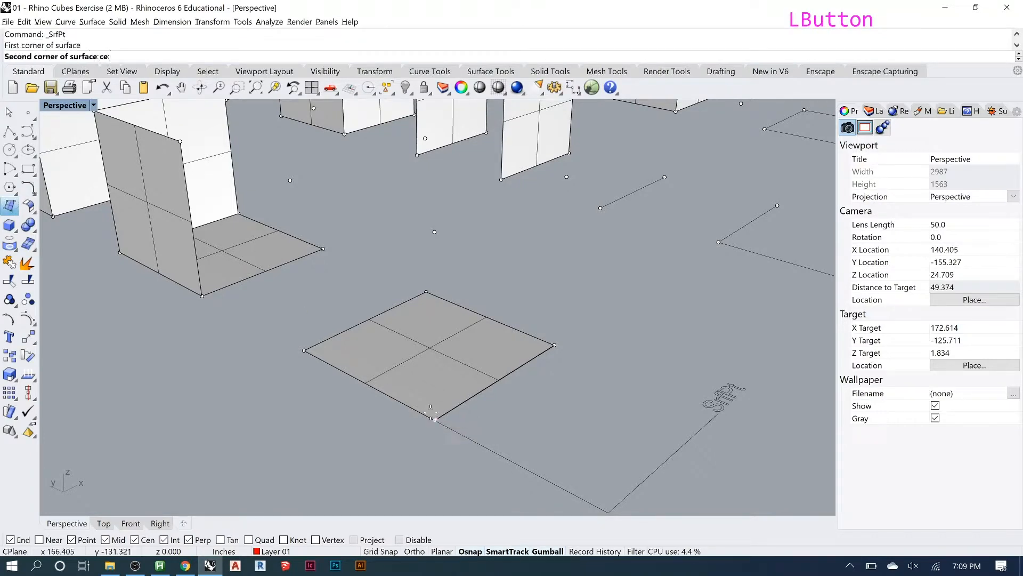
click(305, 350)
right_drag(339, 341, 309, 219)
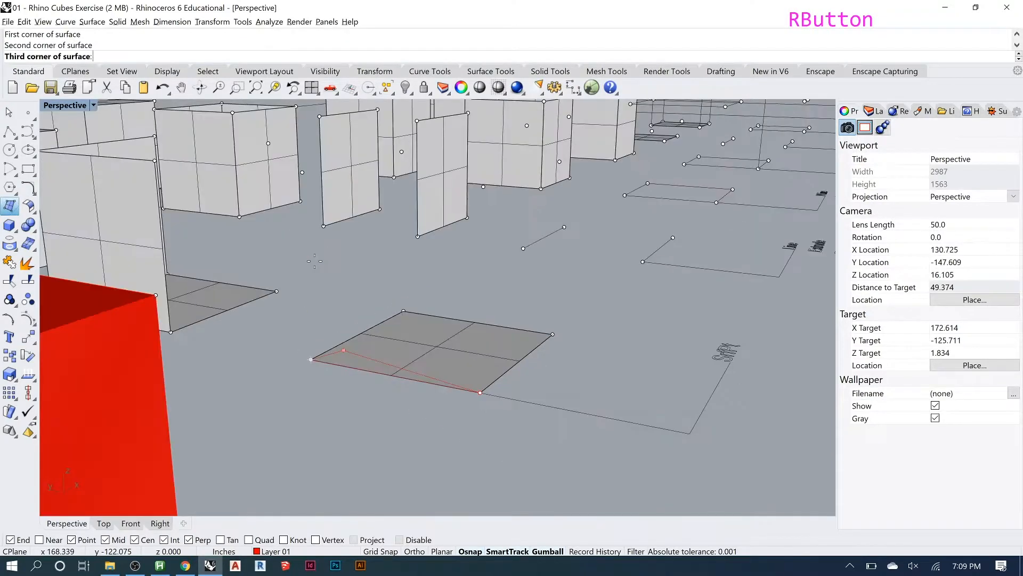
click(302, 173)
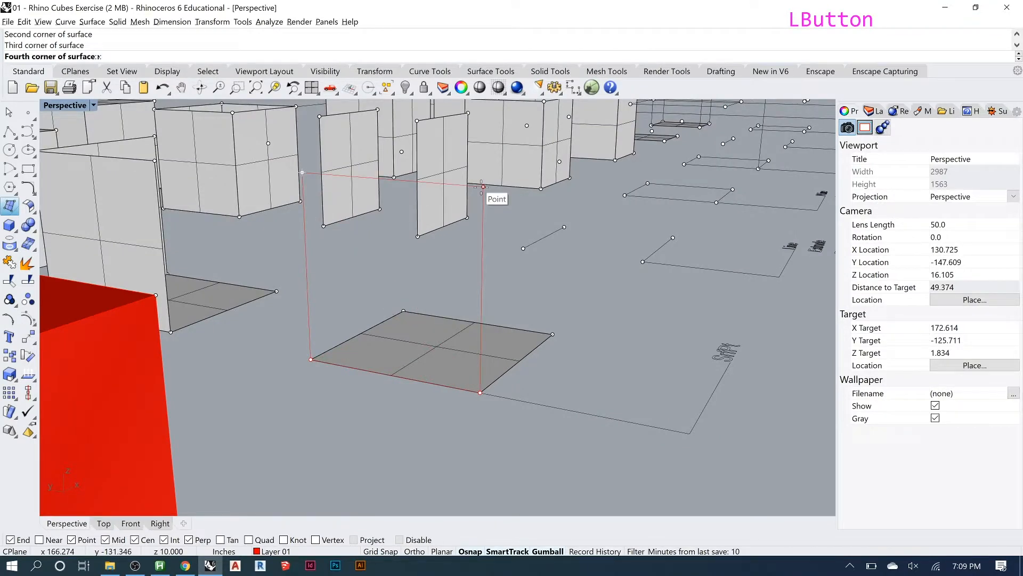
click(483, 187)
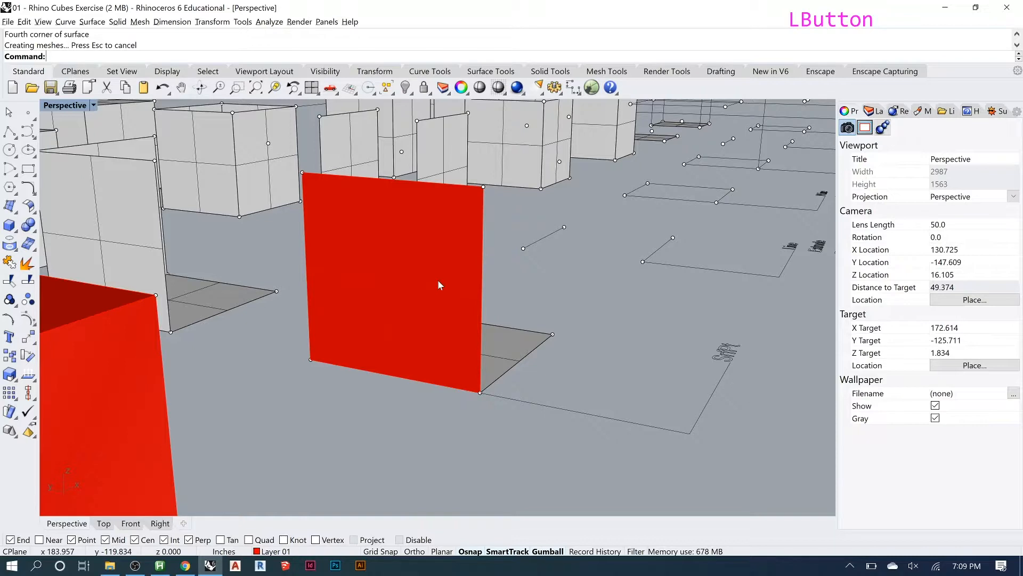
Step: Create the front vertical face of the SrfPt example with SrfPt through the front base corners and the upper points above them
right_drag(438, 283, 361, 301)
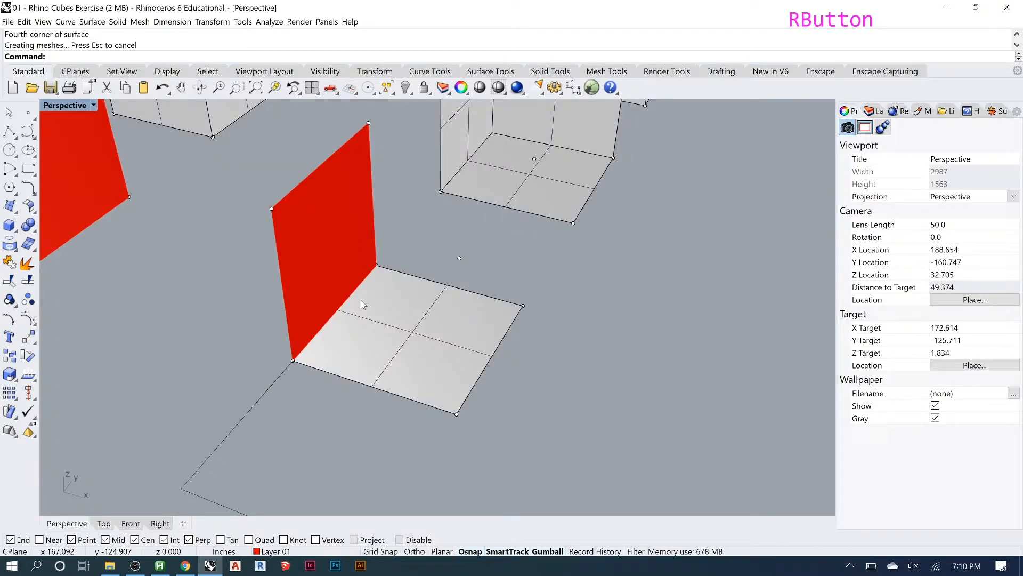
key(Return)
click(293, 360)
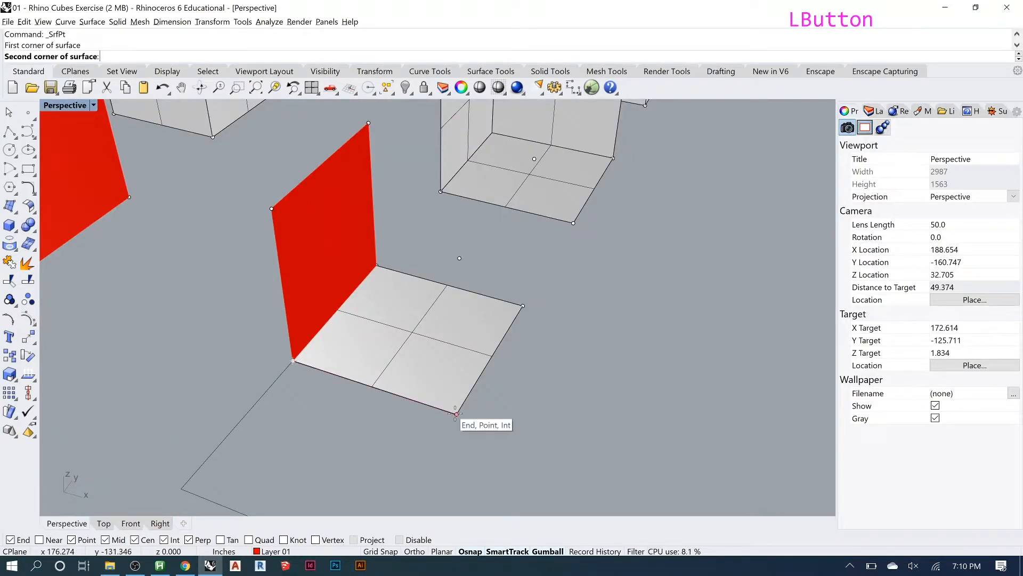
click(457, 414)
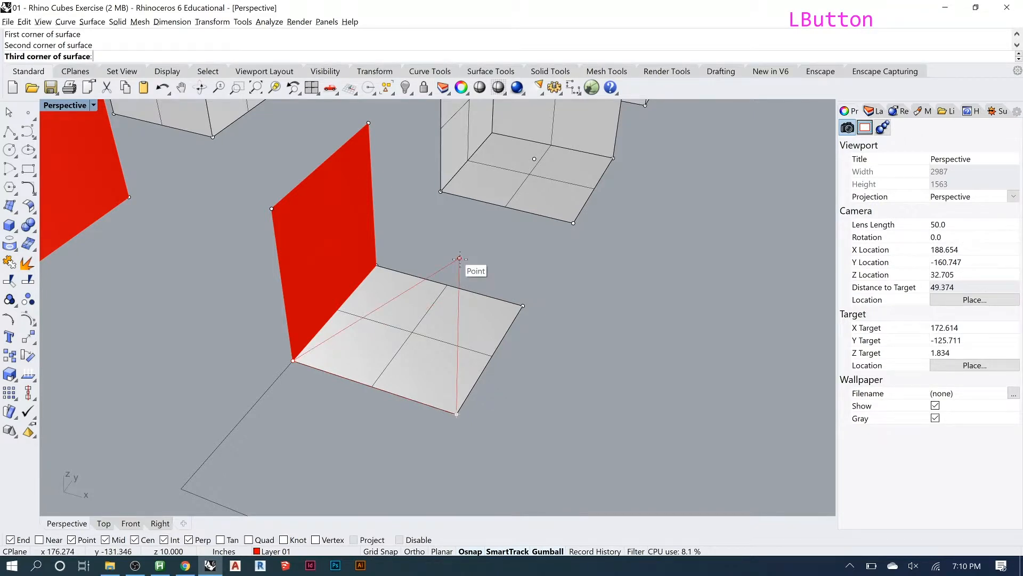
click(459, 258)
click(272, 209)
Step: Create the right vertical face of the SrfPt example with SrfPt through the right-hand base corners and their upper points
key(Return)
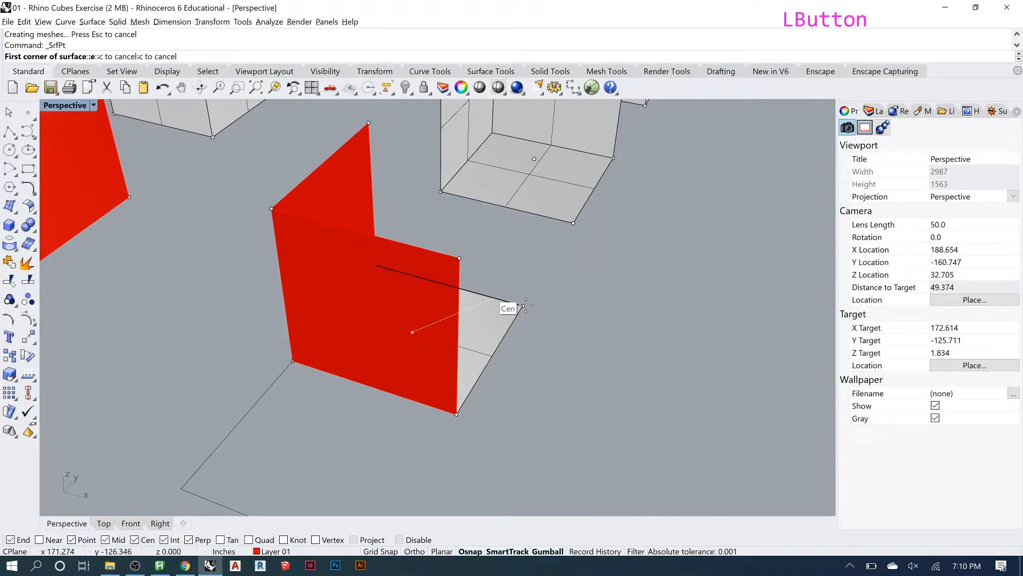
click(524, 305)
click(534, 159)
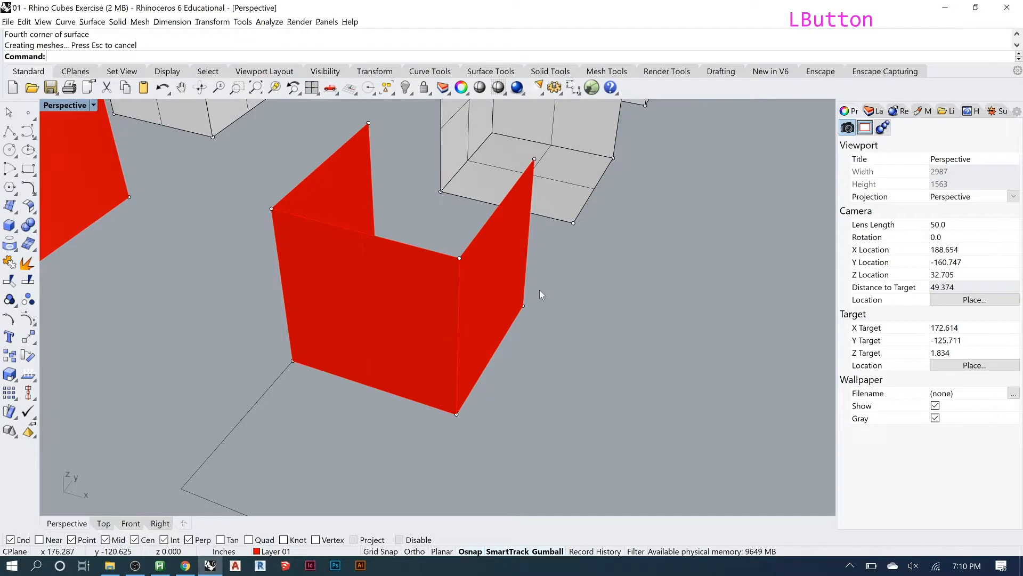
right_drag(539, 290, 447, 287)
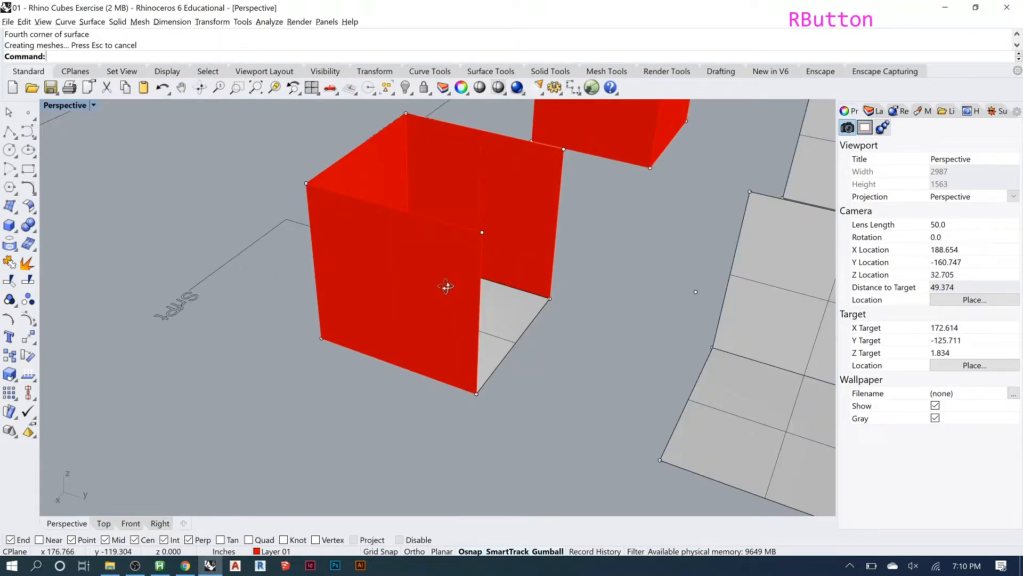
right_drag(447, 286, 378, 344)
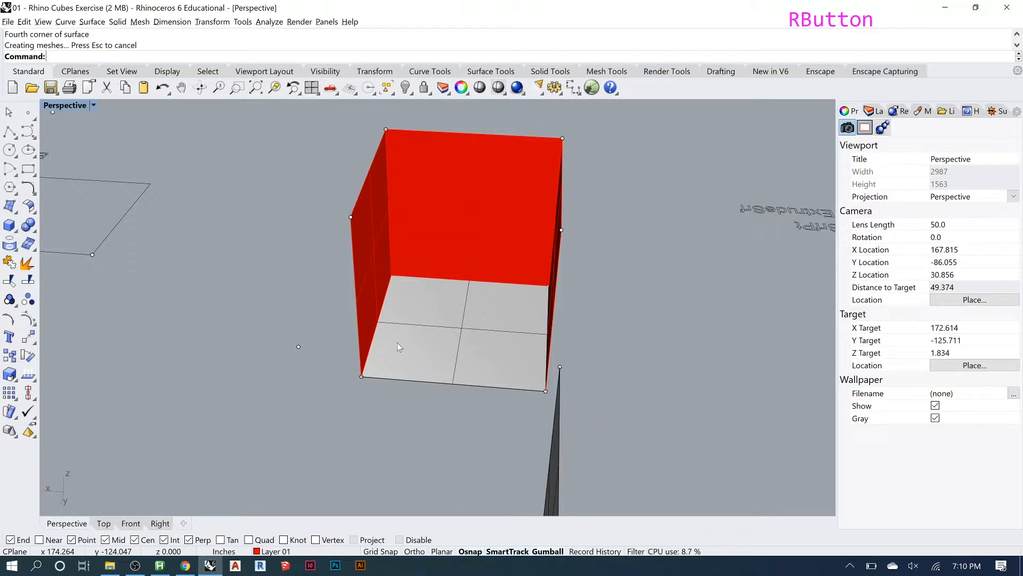
Step: Close the top of the SrfPt example with a SrfPt surface through its four upper corner points
right_drag(398, 343, 491, 295)
scroll(491, 295, down, 2)
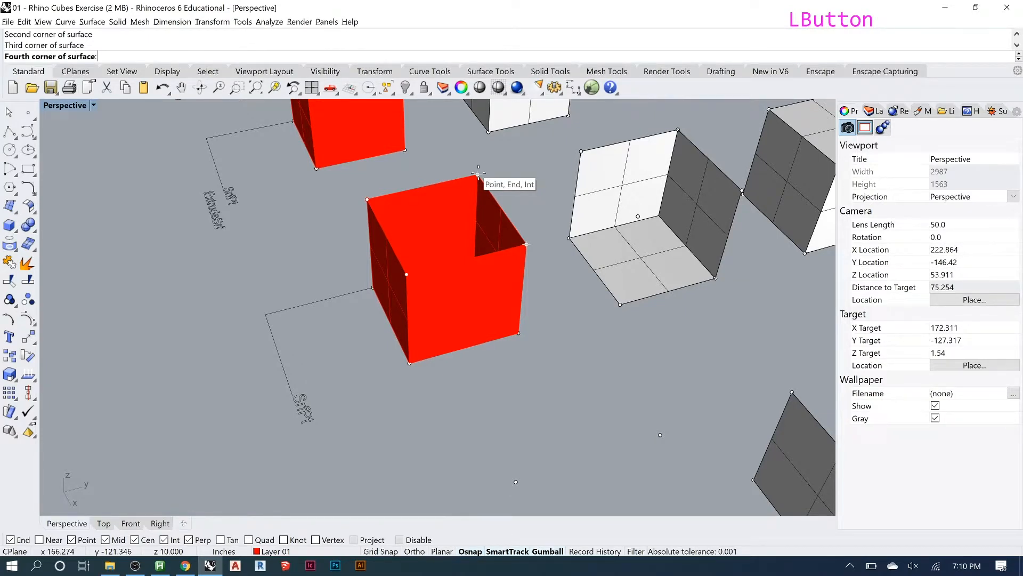
click(478, 174)
Step: Select the SrfPt cube's top face and adjoining side faces one at a time to examine them as individual surfaces
click(515, 218)
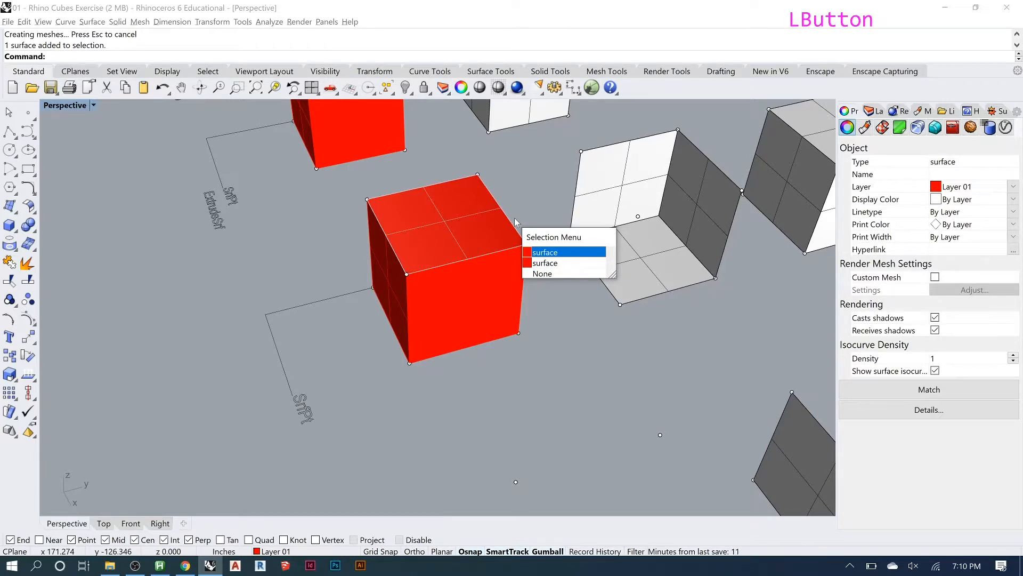
click(520, 228)
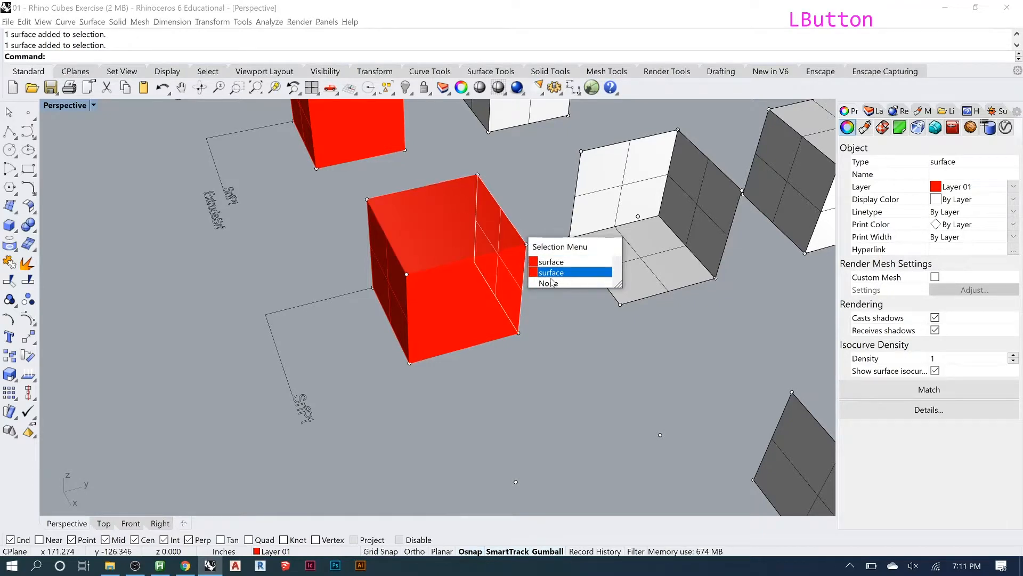
click(549, 283)
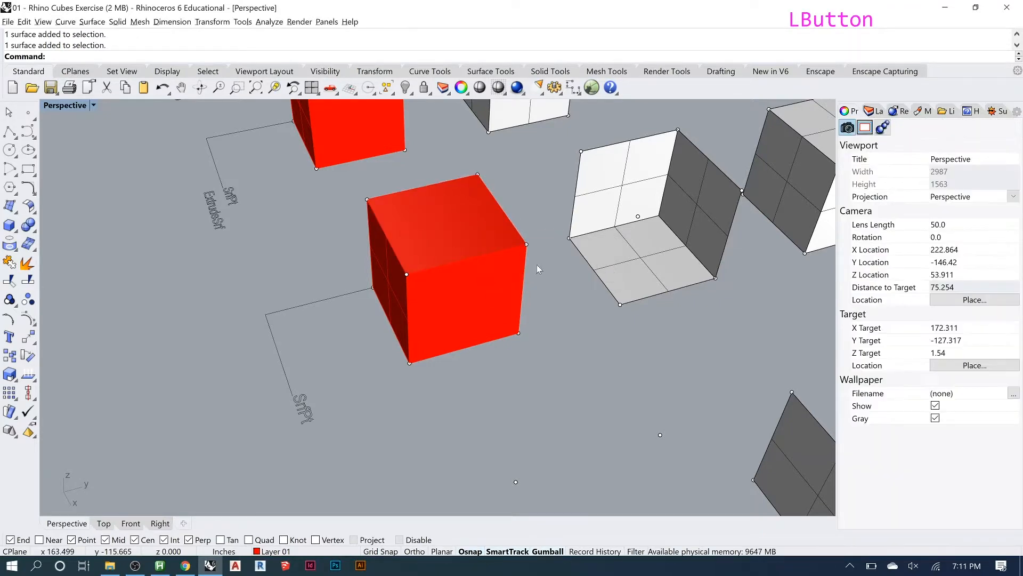
click(517, 242)
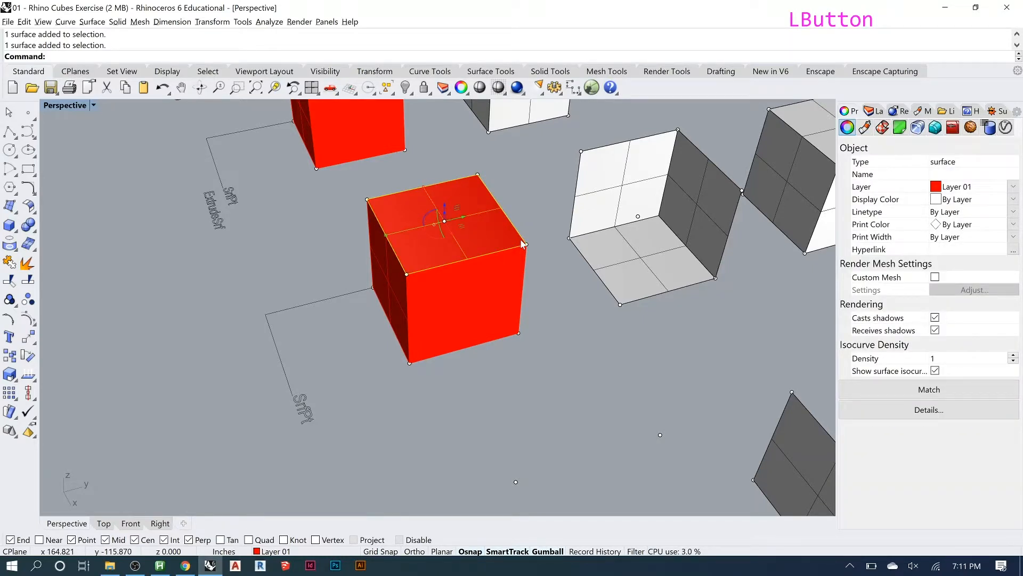
click(524, 245)
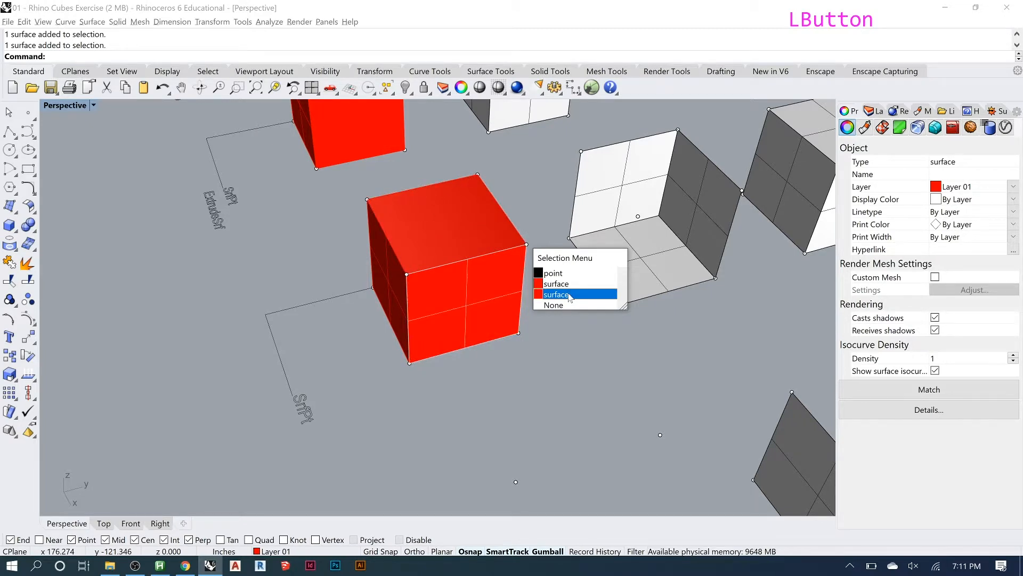
click(568, 295)
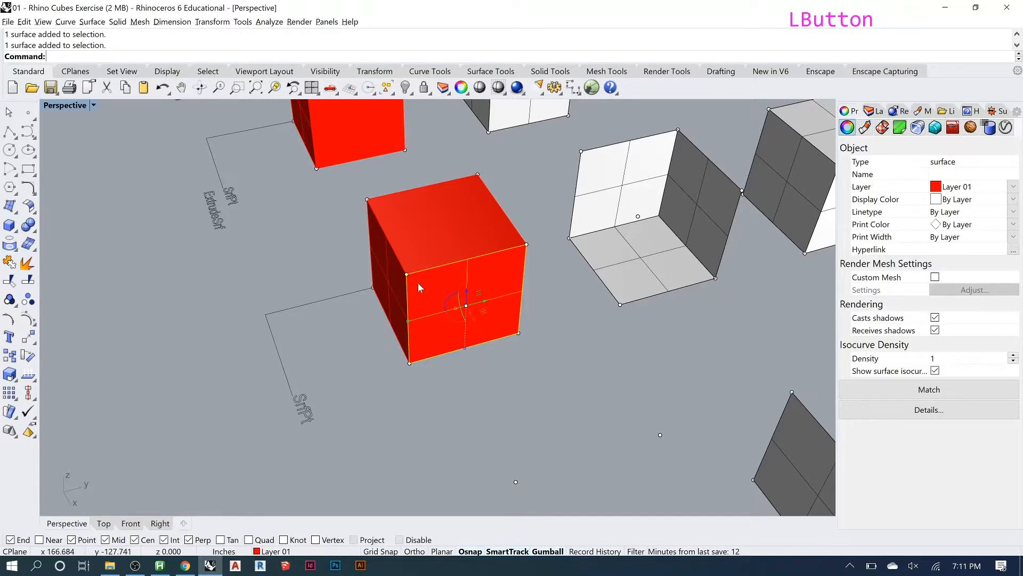
Step: Extrude both parallel base lines of the Line Extrude example vertically with ExtrudeCrv up to an upper corner point
scroll(419, 283, down, 4)
right_drag(420, 404, 581, 357)
scroll(548, 365, up, 3)
scroll(602, 304, down, 1)
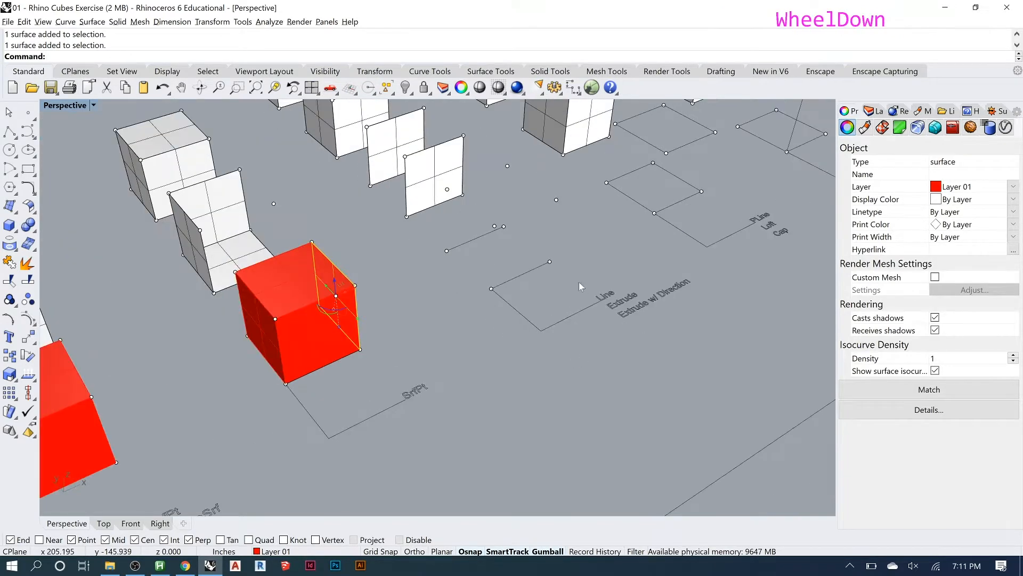
scroll(527, 148, up, 2)
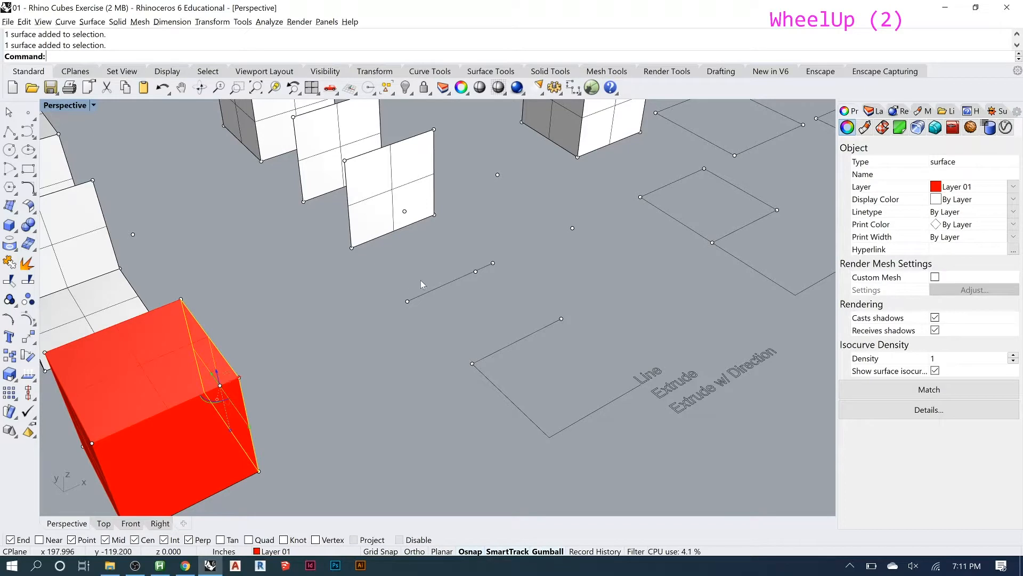
right_click(530, 350)
right_drag(530, 350, 498, 339)
drag(506, 277, 476, 375)
text(extr)
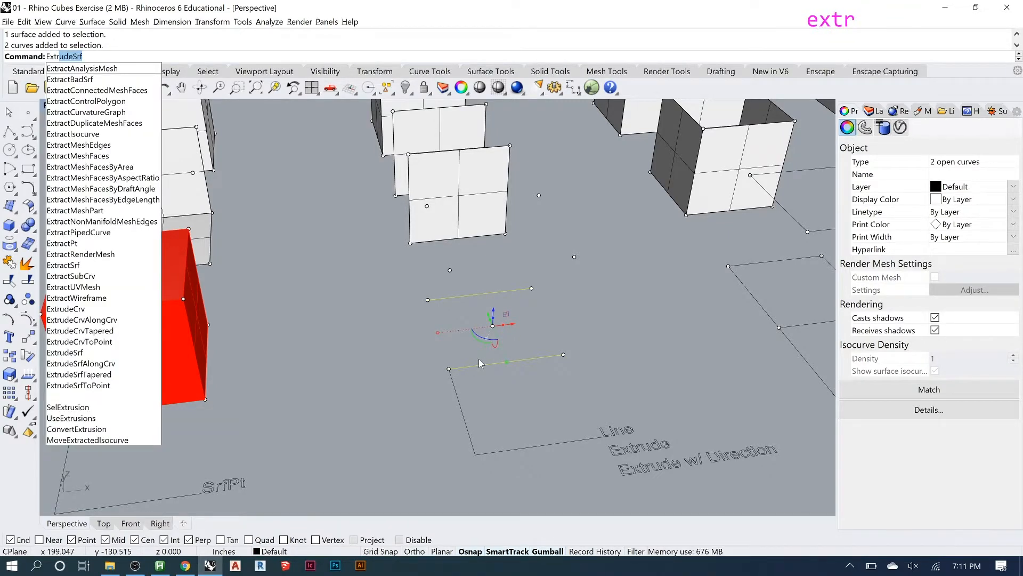
text(udecrv)
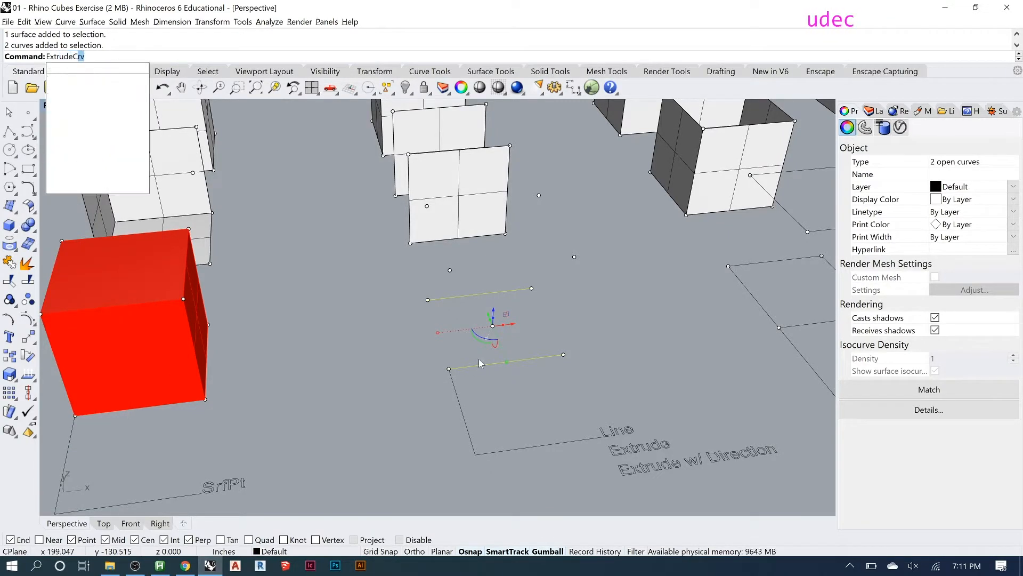
key(Return)
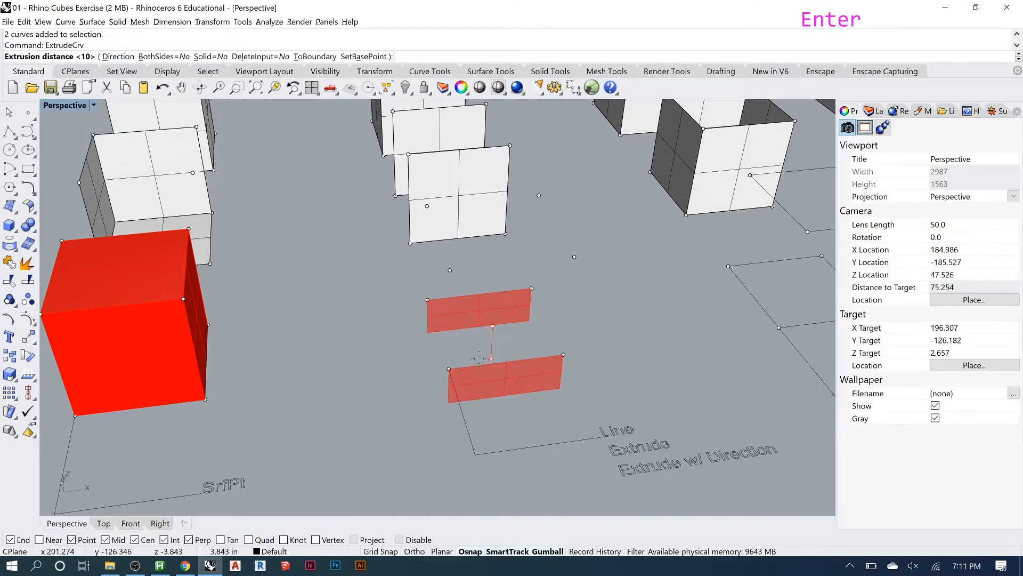
click(574, 256)
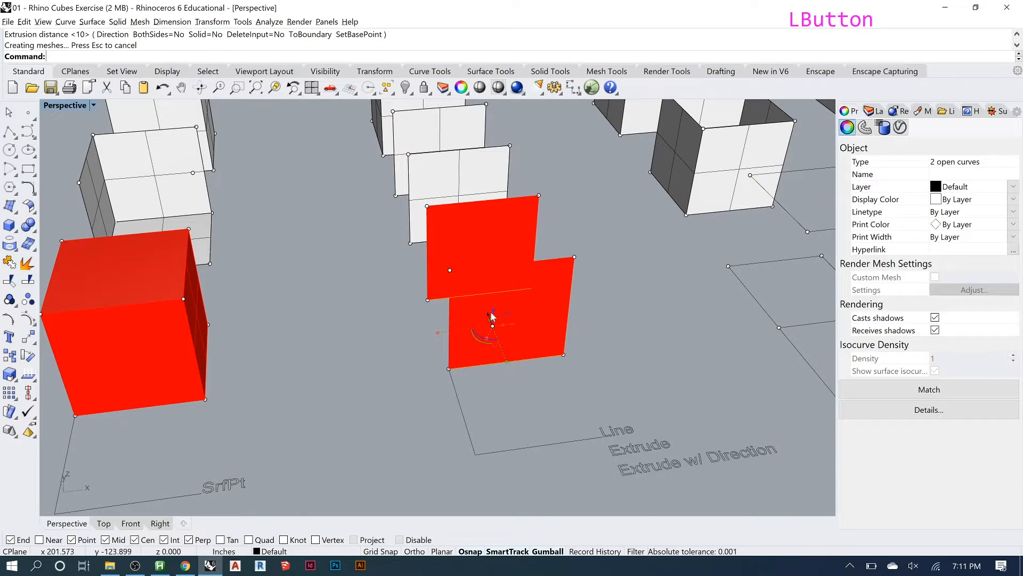
Step: Extrude the front base line horizontally with ExtrudeCrv's Direction option, from its end corner to the matching corner of the rear line, forming the base
right_drag(542, 311, 574, 309)
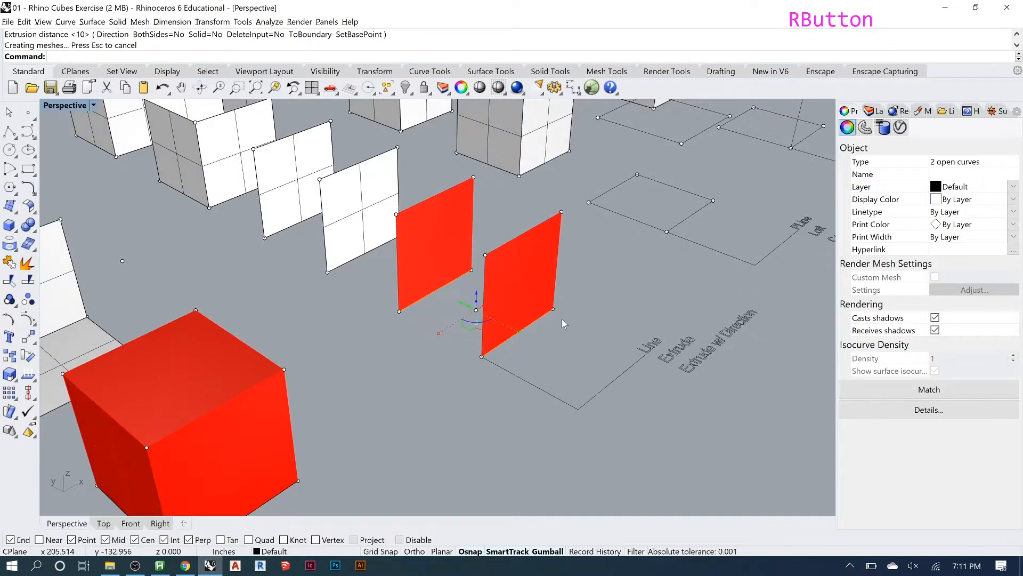
click(530, 328)
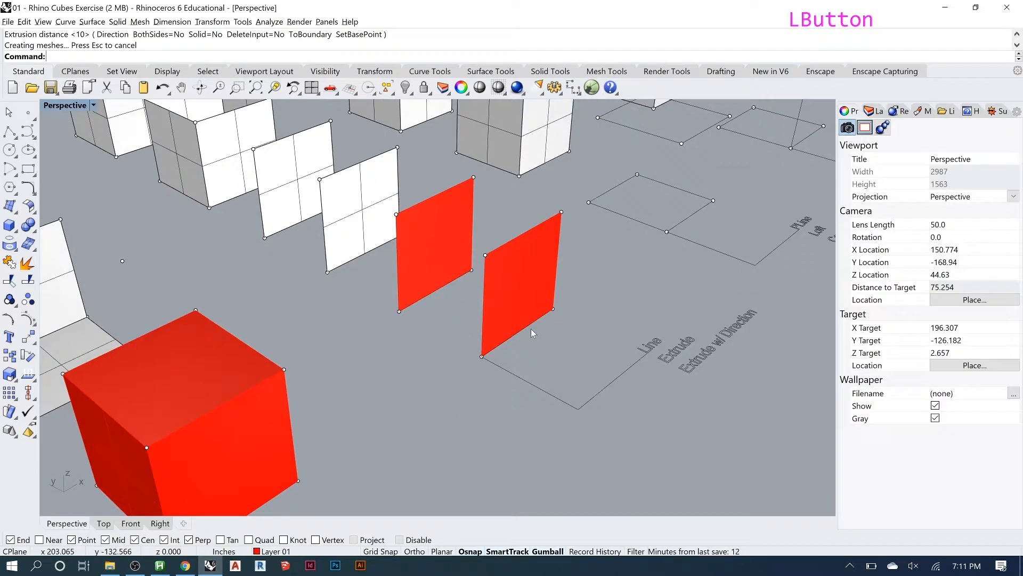
click(493, 349)
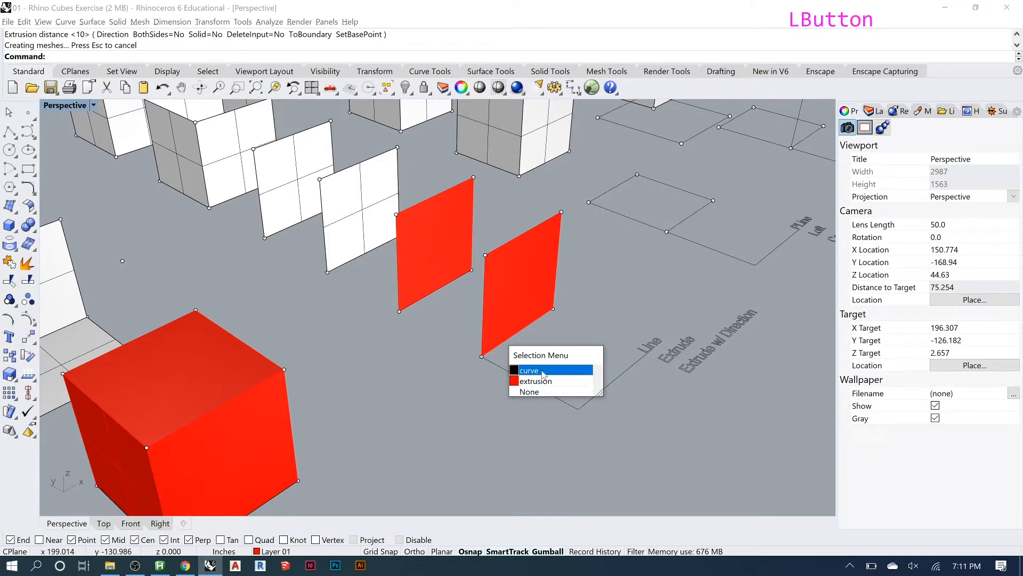
click(540, 372)
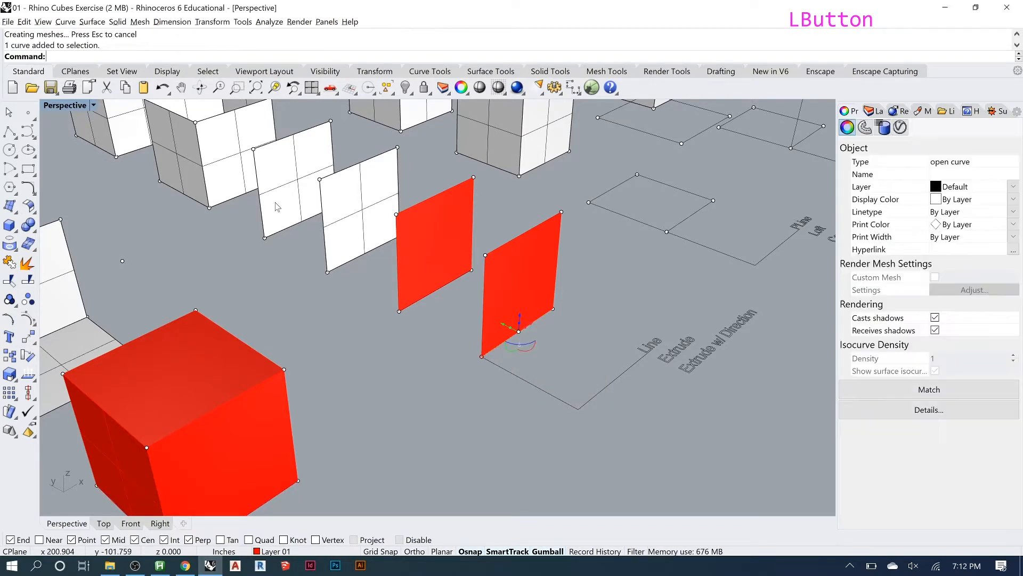
right_click(161, 136)
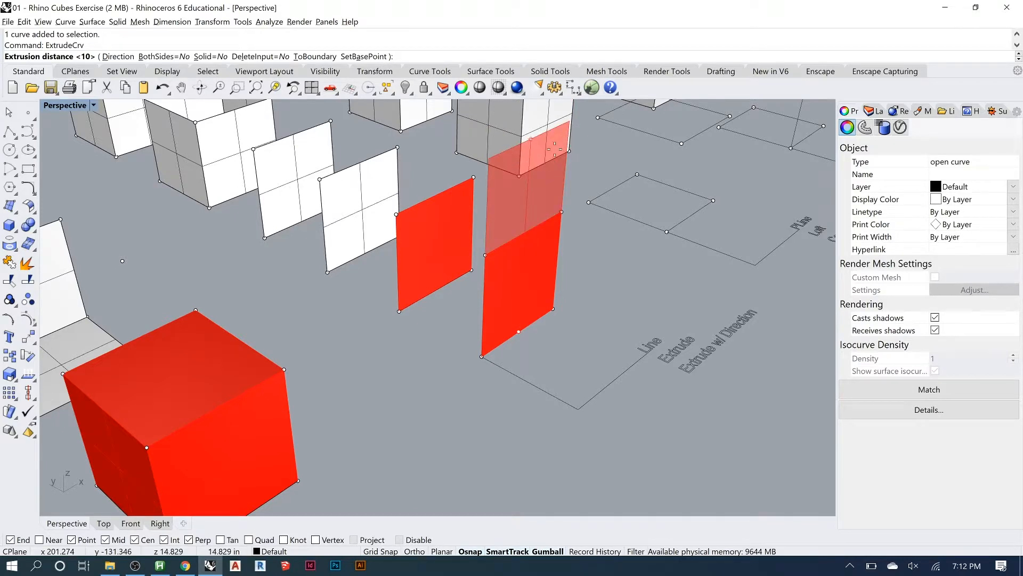
click(117, 56)
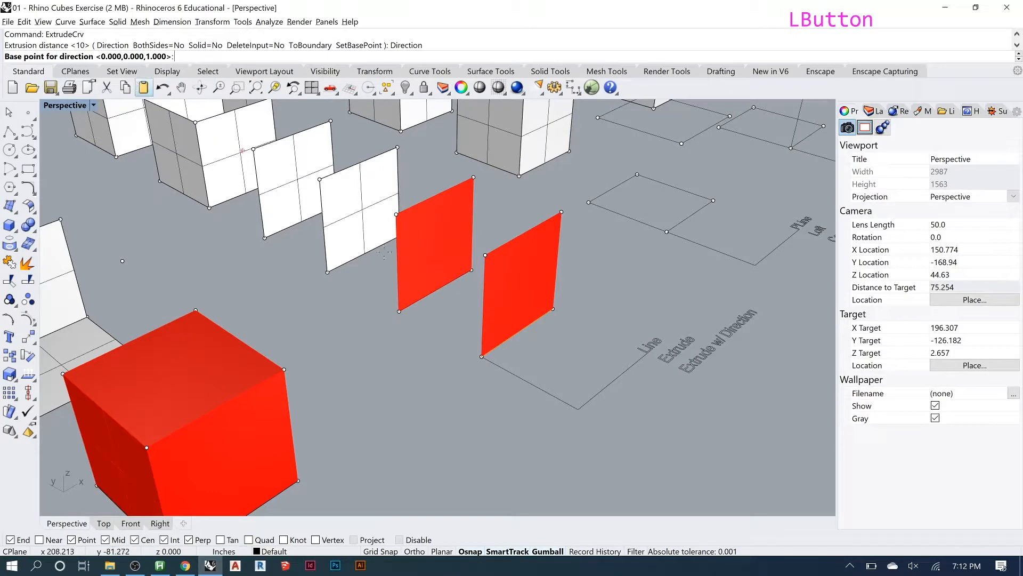
click(482, 356)
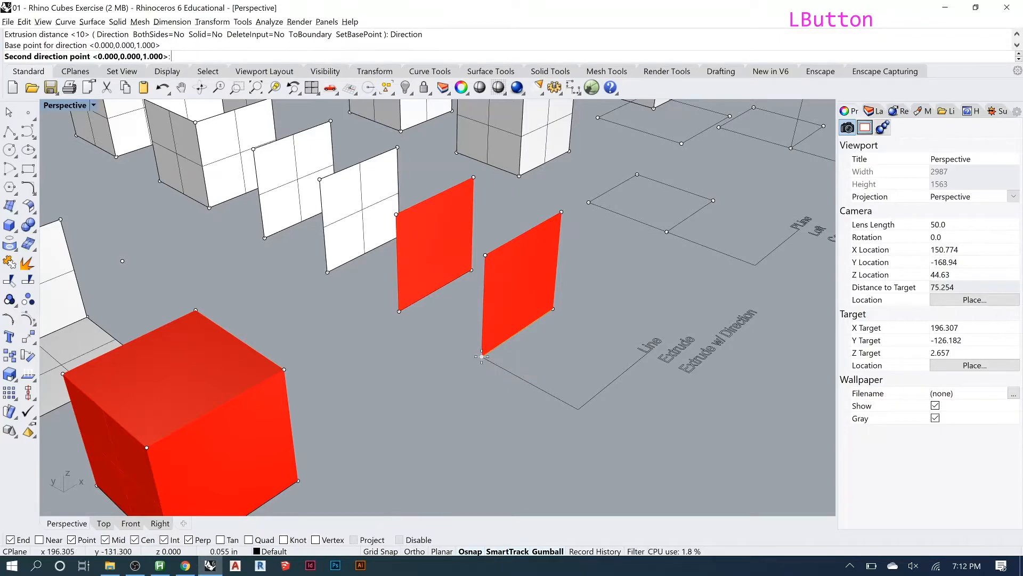
click(399, 309)
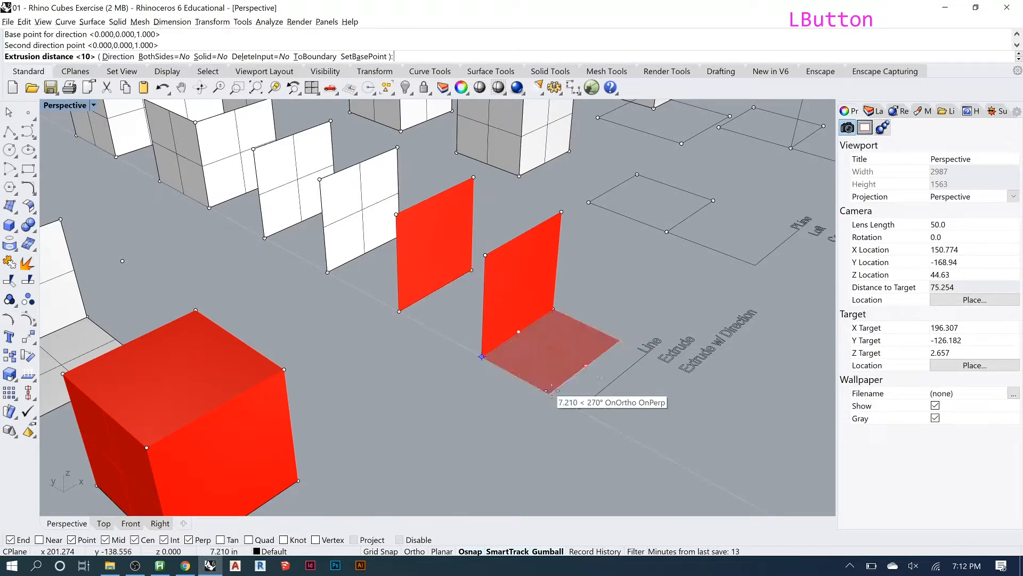
click(400, 310)
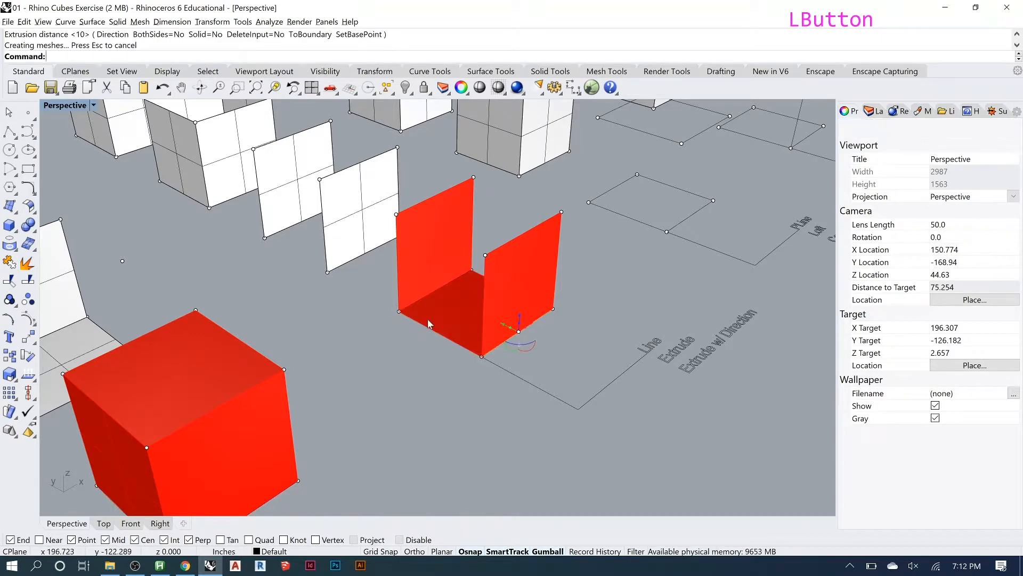
Step: Select the front wall and the base of the Line Extrude example in turn to examine the separate extrusions
click(511, 240)
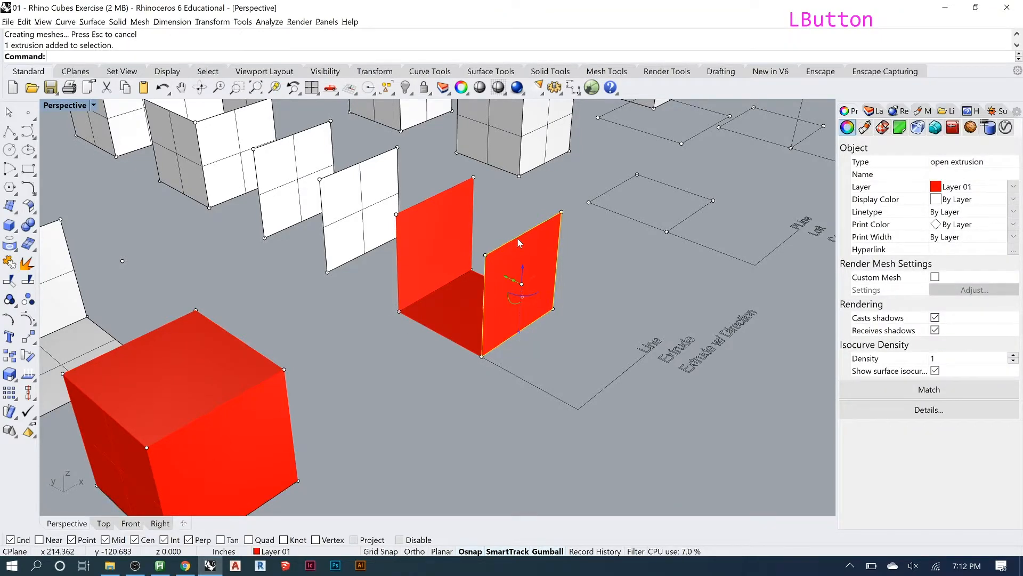
click(454, 308)
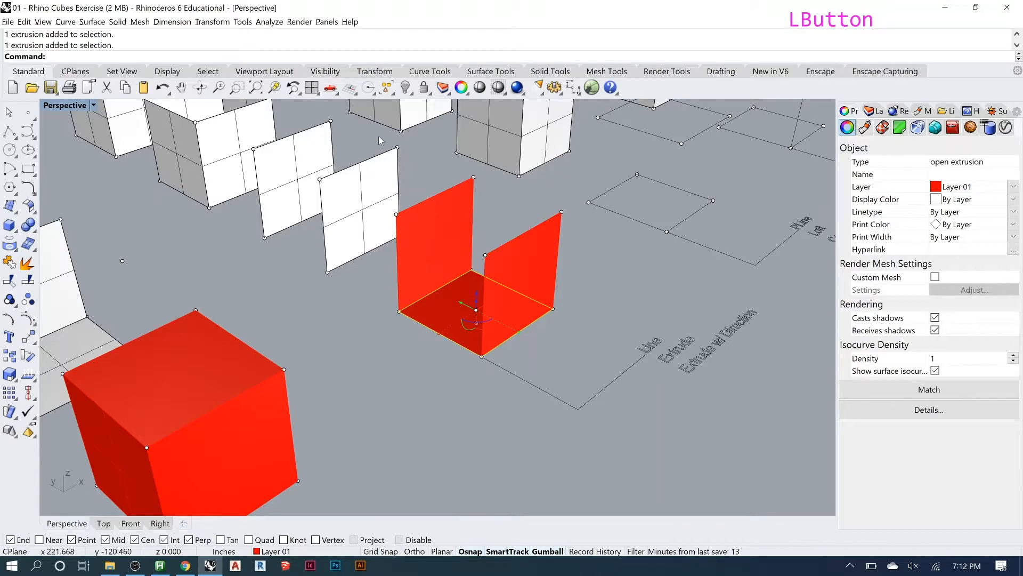
click(440, 335)
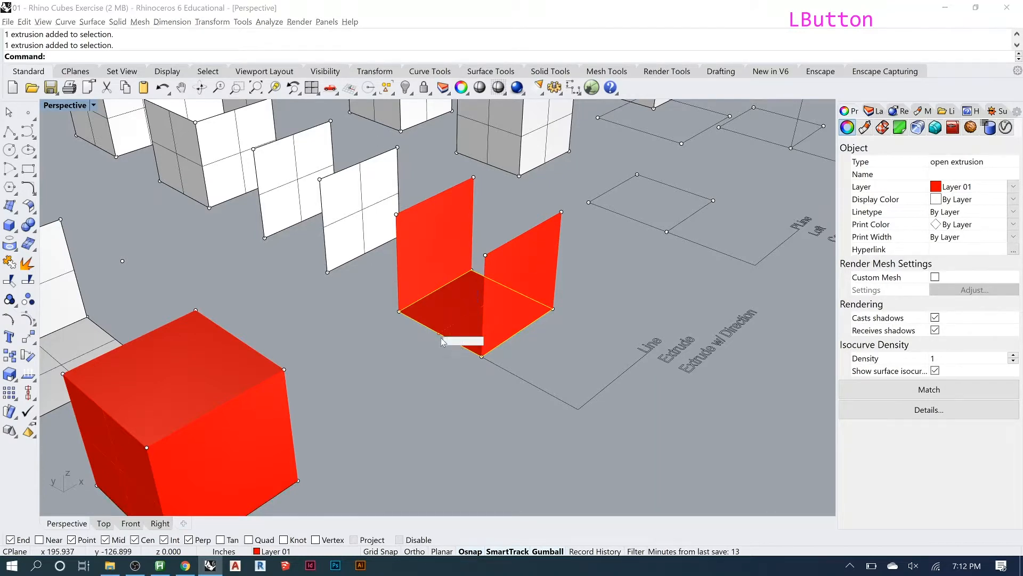
click(456, 365)
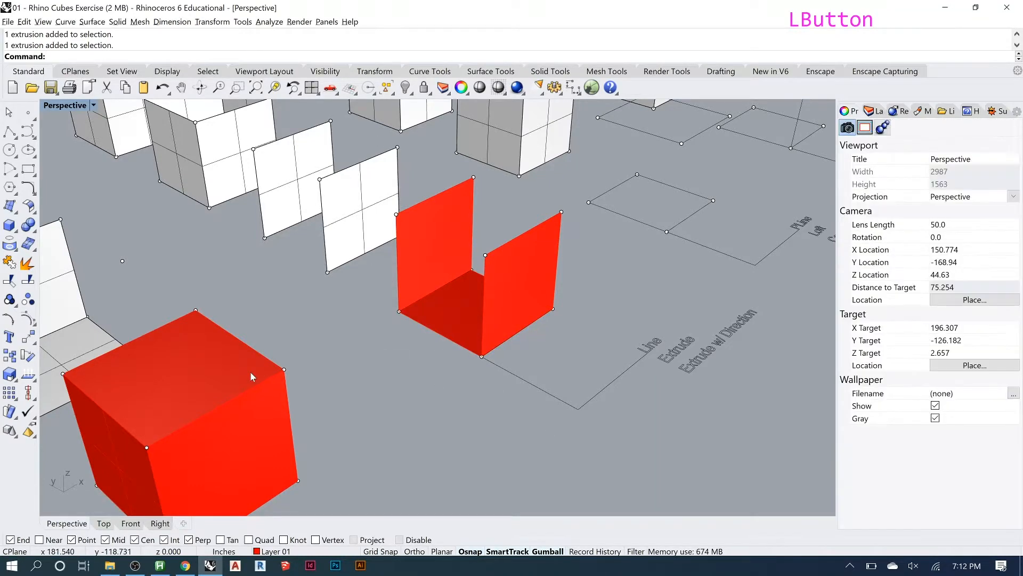
scroll(372, 358, down, 2)
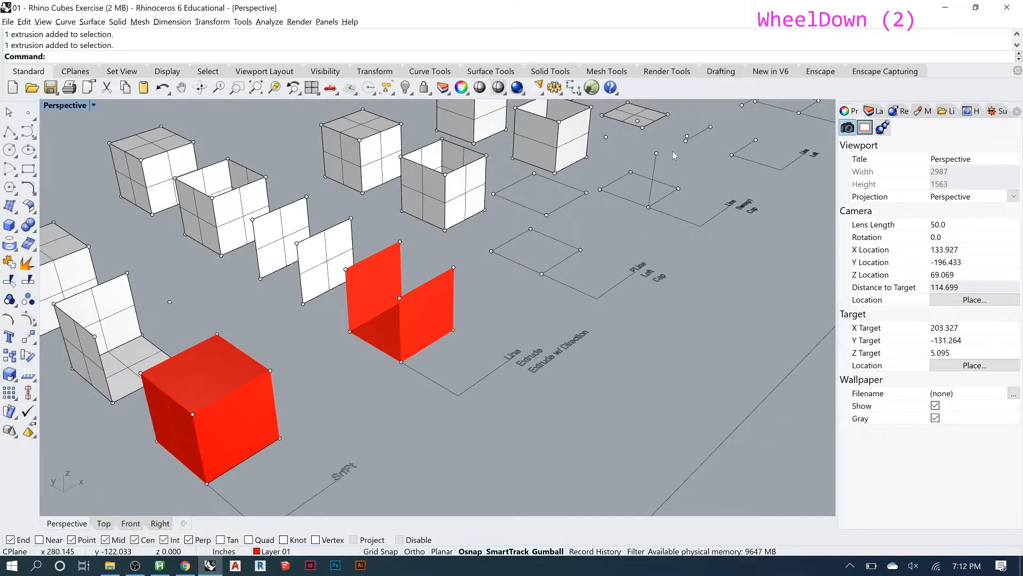
scroll(673, 151, up, 1)
right_drag(499, 322, 527, 309)
scroll(527, 309, up, 3)
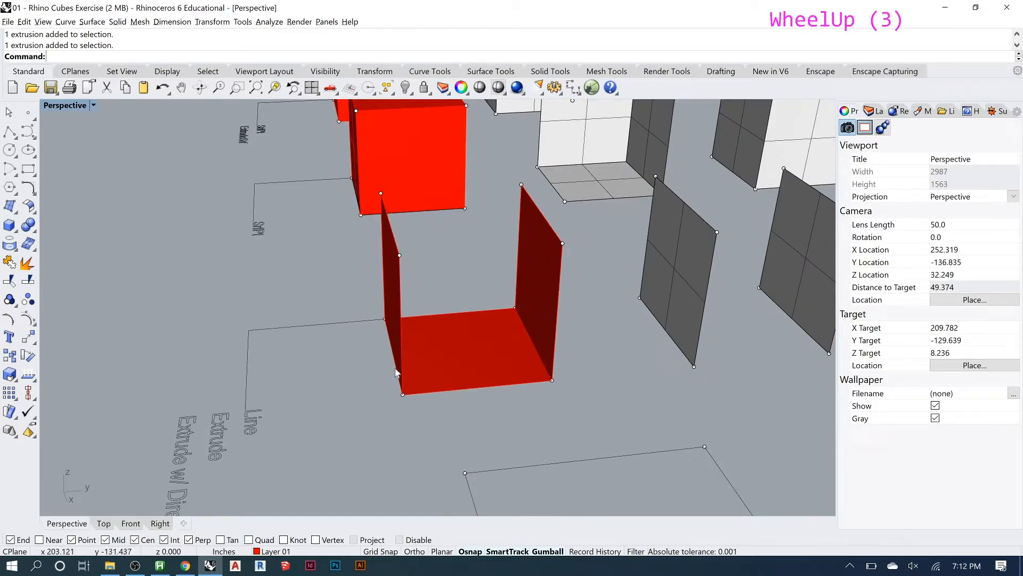
click(412, 377)
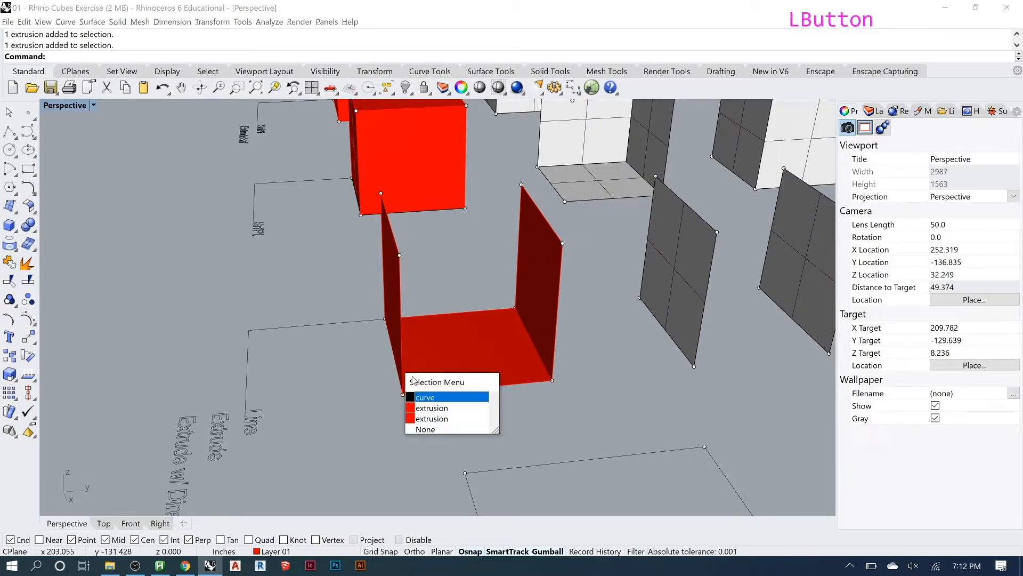
click(8, 130)
click(9, 133)
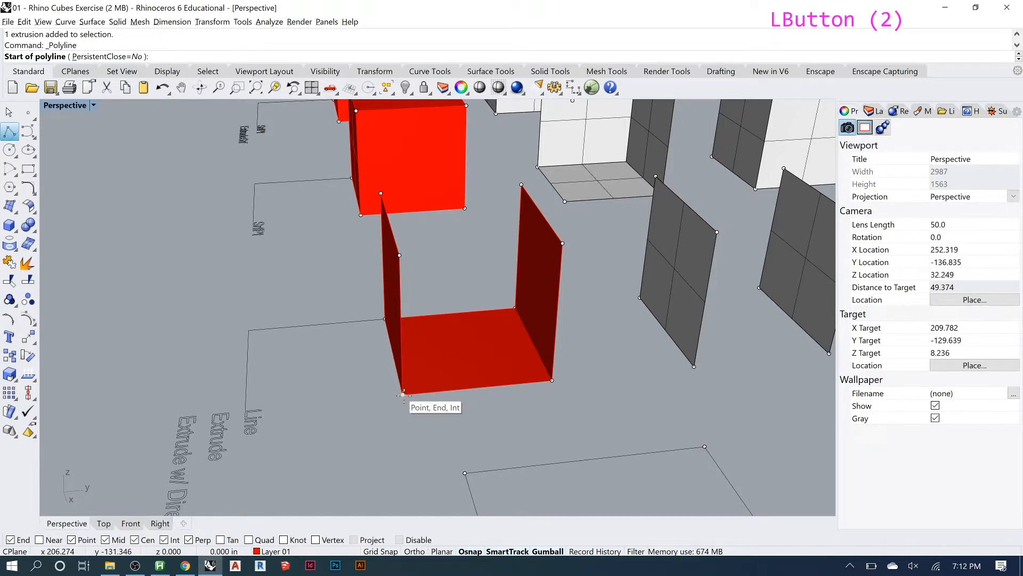
key(Escape)
key(Escape)
Step: Extrude the base's two open side edges vertically with ExtrudeCrv up to the upper corner point, forming the remaining two walls
text(extr)
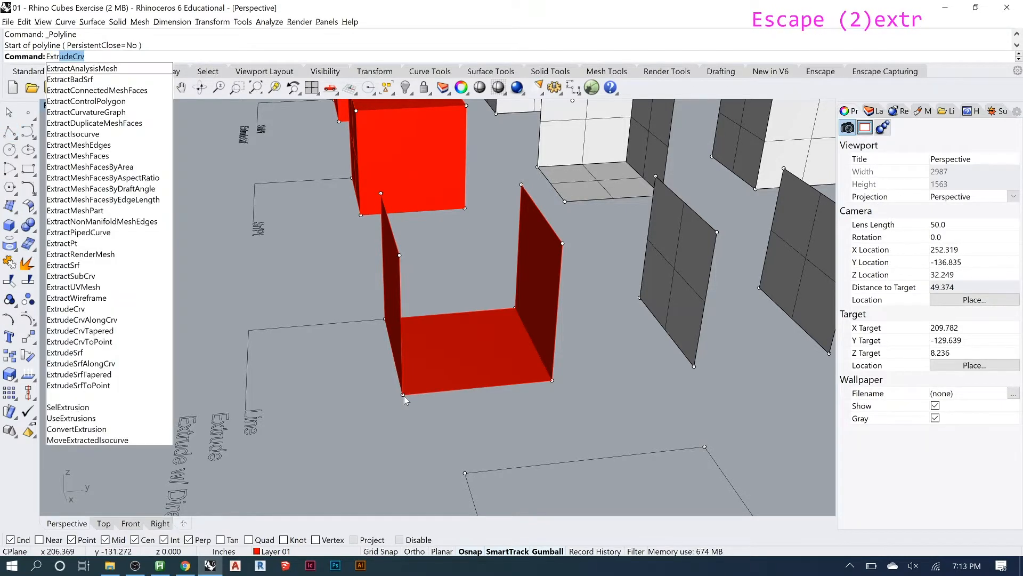
key(Return)
click(470, 389)
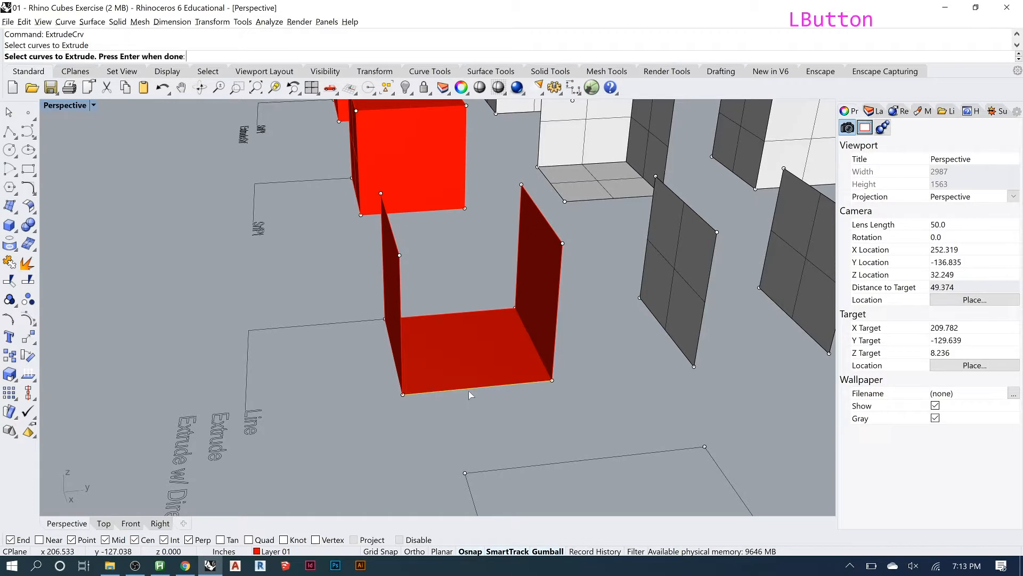
click(453, 314)
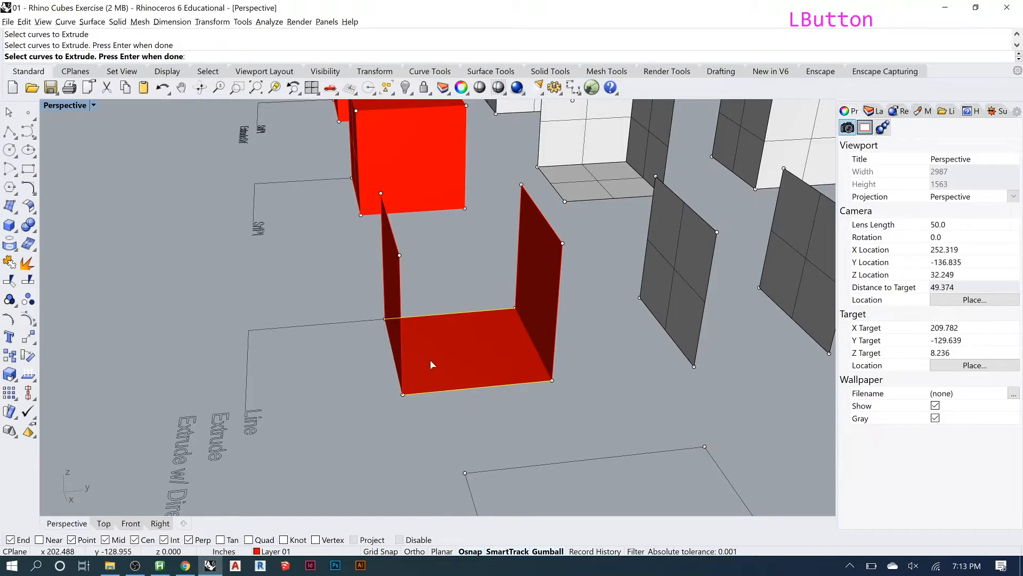
key(Return)
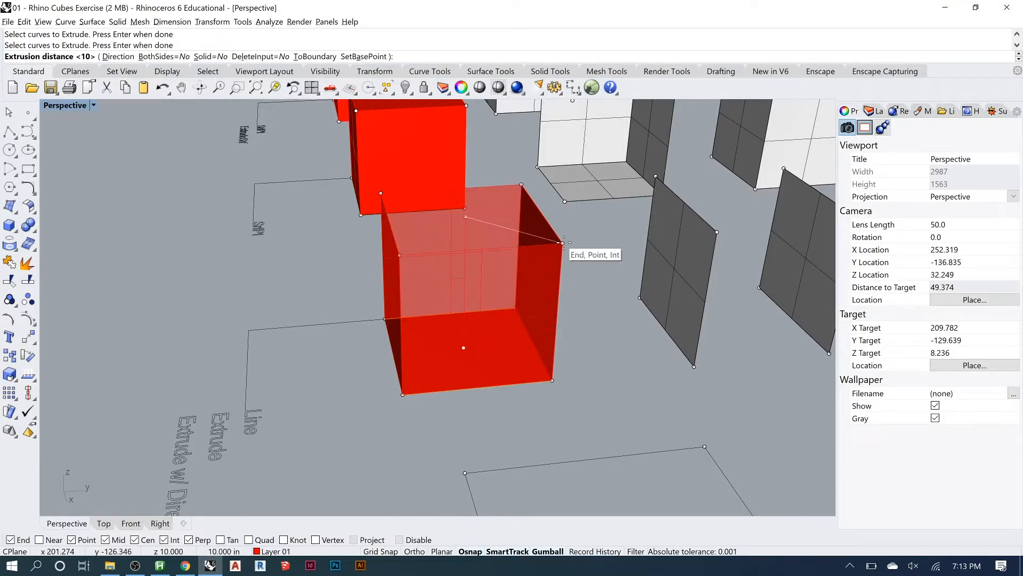
click(562, 243)
right_click(505, 300)
right_drag(504, 300, 432, 290)
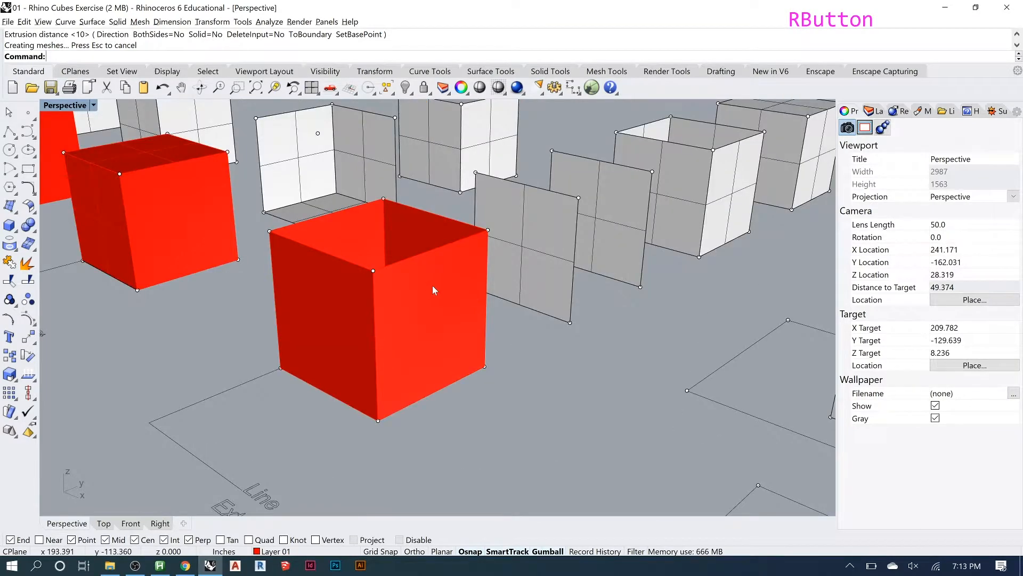
Step: Extrude the open box's upper side edge horizontally with ExtrudeCrv's Direction option to the opposite upper corner, closing the Line Extrude cube's top
key(Return)
click(358, 266)
key(Return)
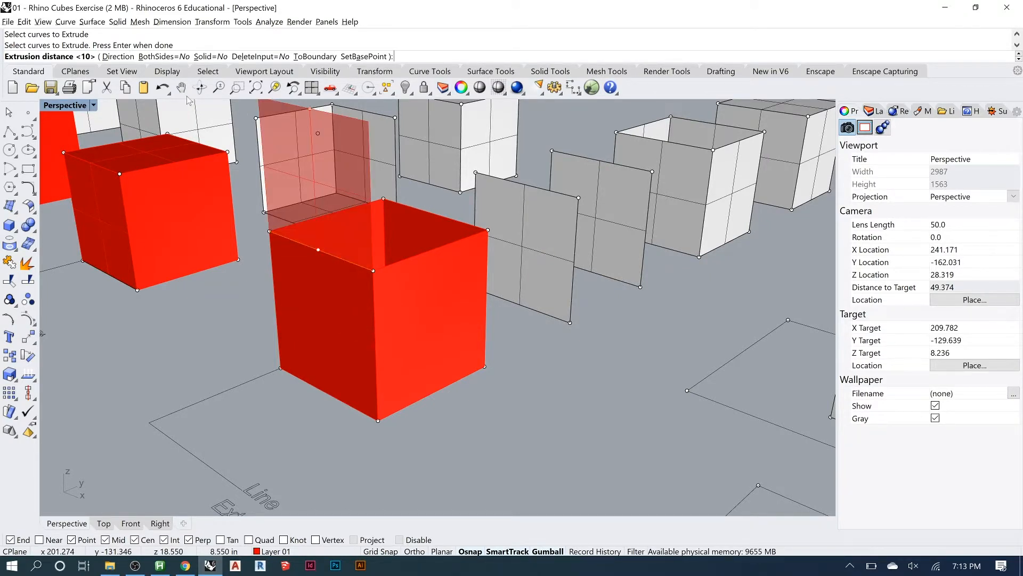
click(118, 57)
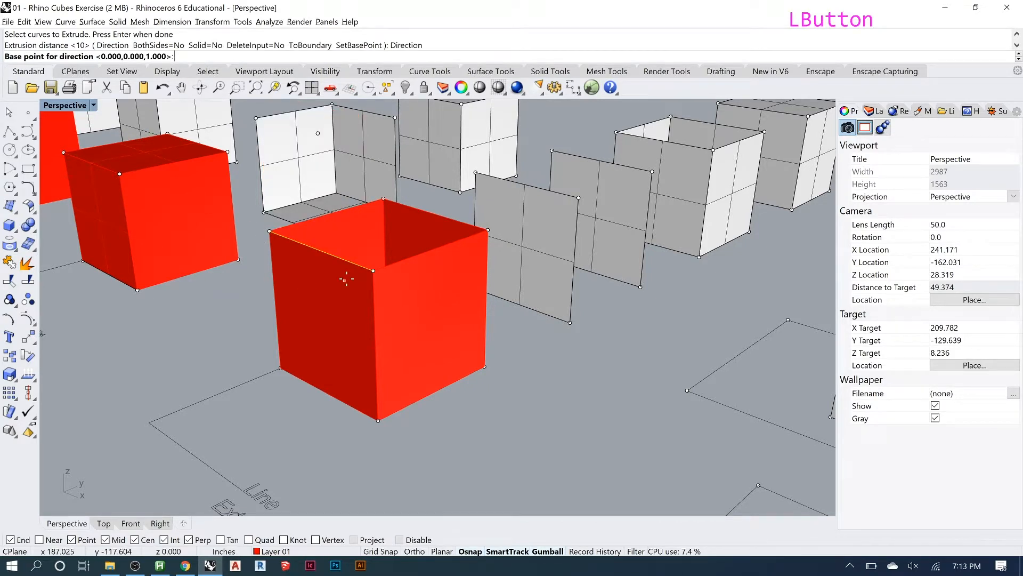
right_drag(345, 279, 369, 170)
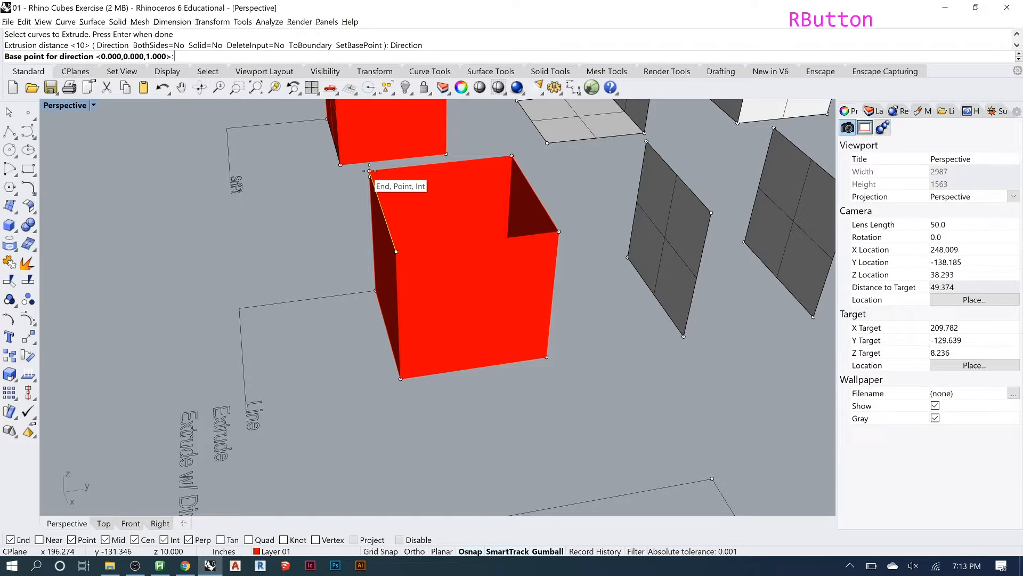
click(369, 171)
click(511, 156)
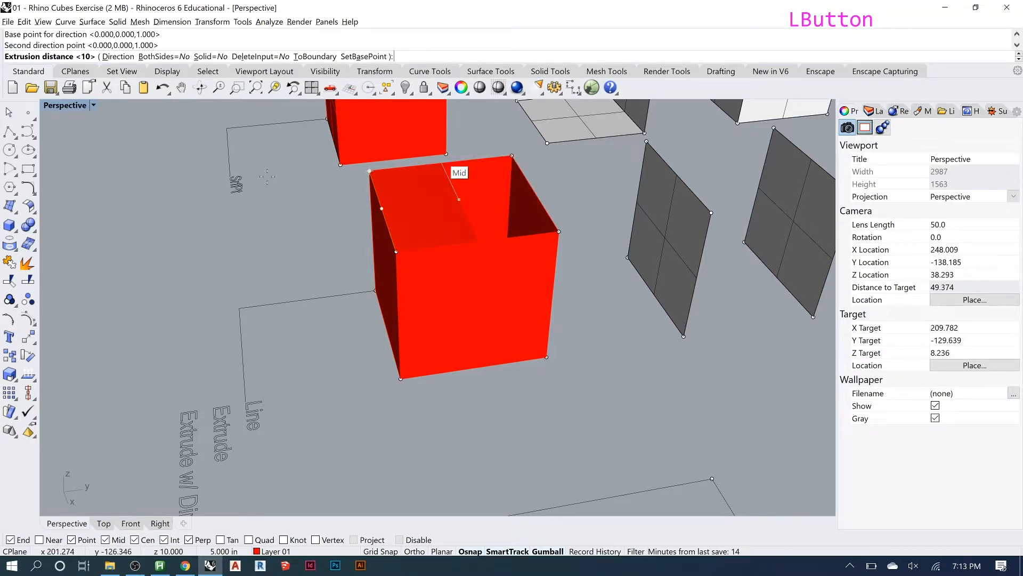
click(512, 157)
right_drag(512, 158, 546, 267)
scroll(488, 306, down, 2)
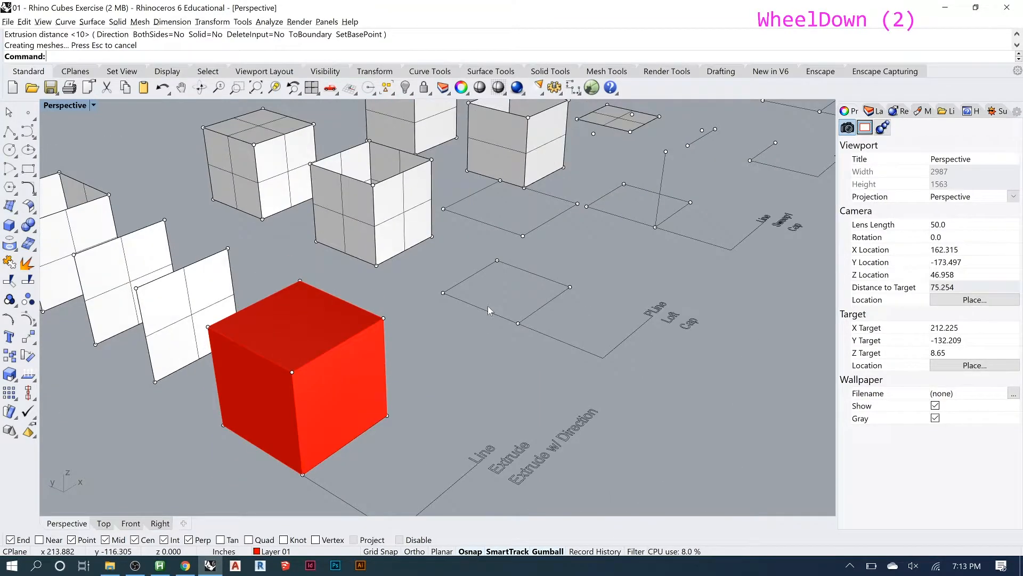
Step: Select the two stacked closed squares of the PLine Loft Cap example and examine them up close
scroll(488, 306, up, 1)
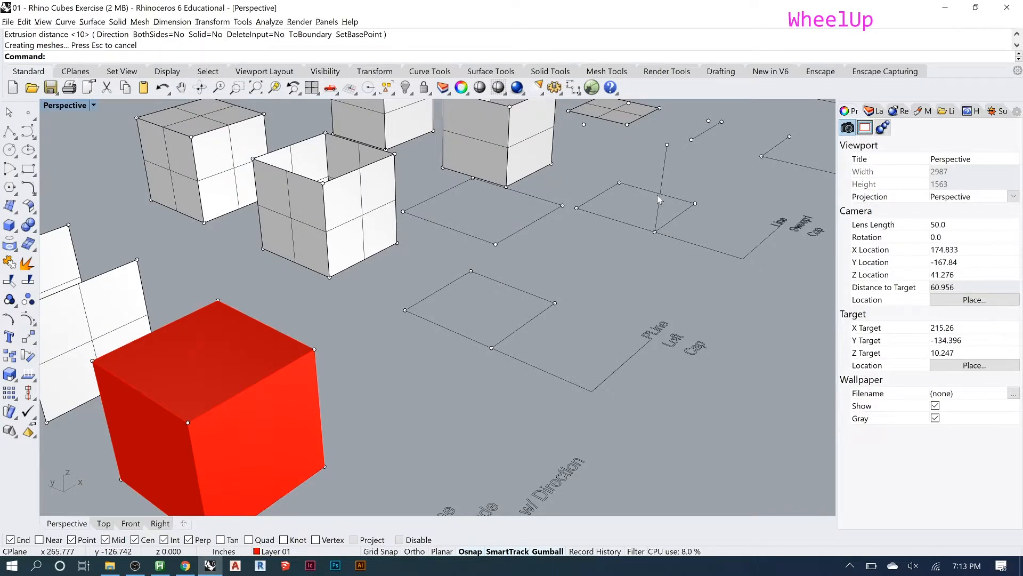
click(488, 241)
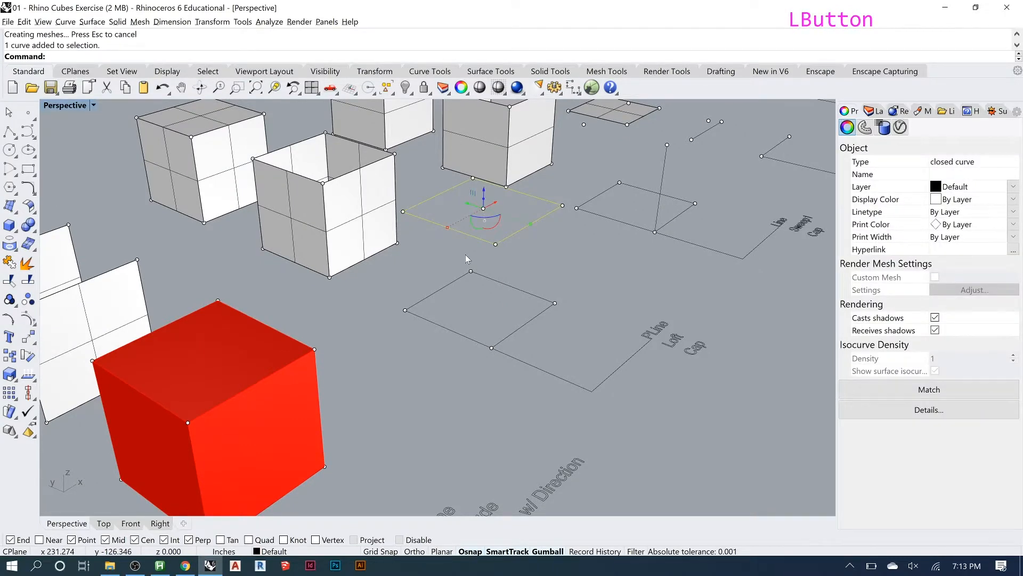
shift+click(460, 277)
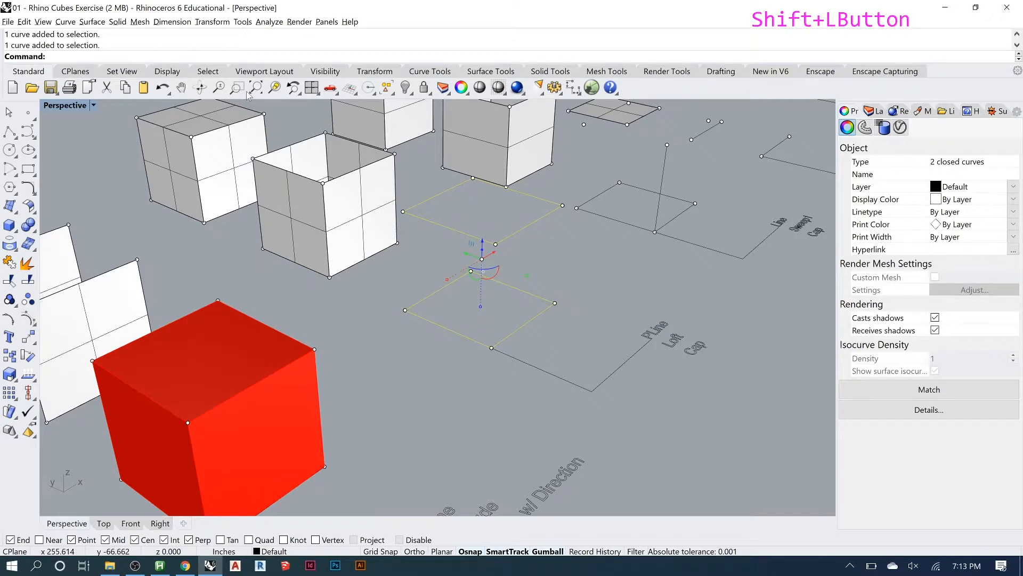
click(255, 88)
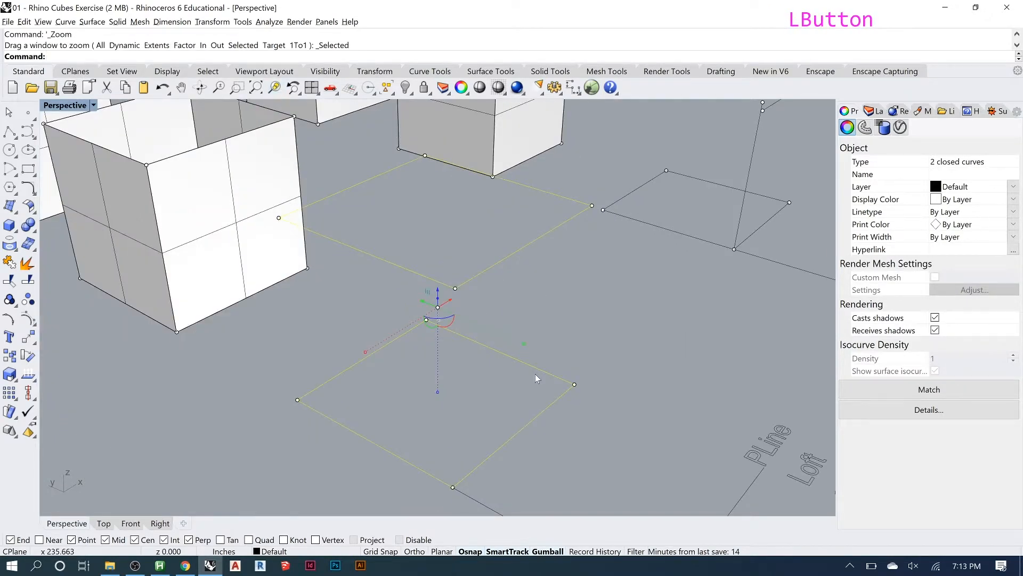
scroll(291, 216, down, 2)
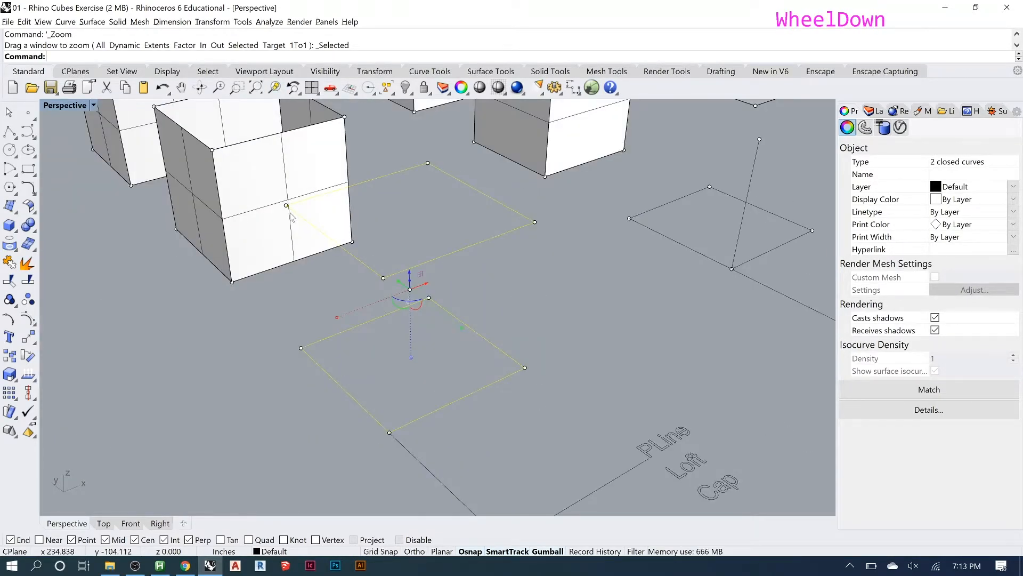
click(622, 381)
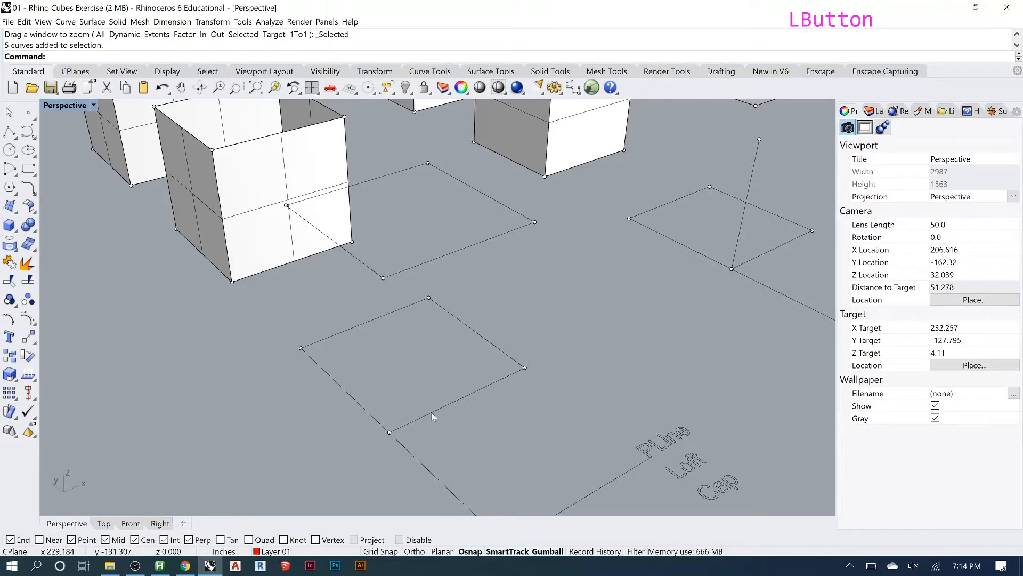
Step: Loft from the lower square to the upper square of the PLine Loft Cap example, keeping the default seam points
text(loft)
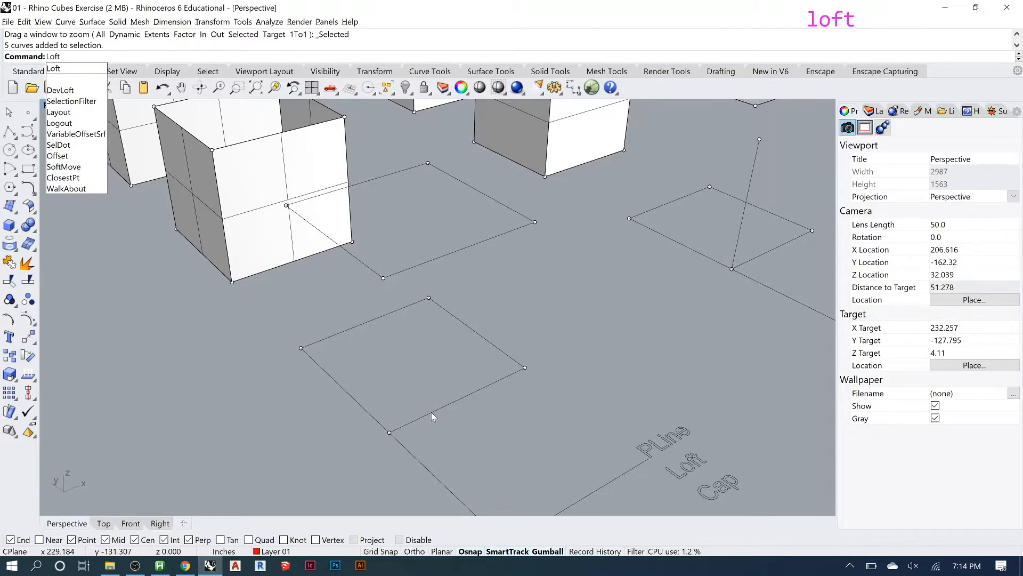
key(Return)
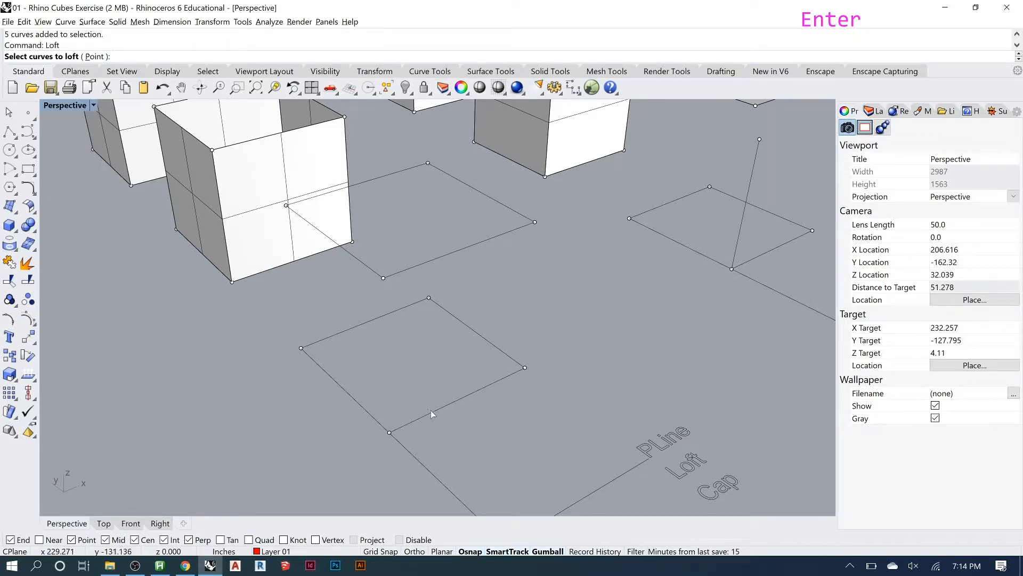
click(431, 410)
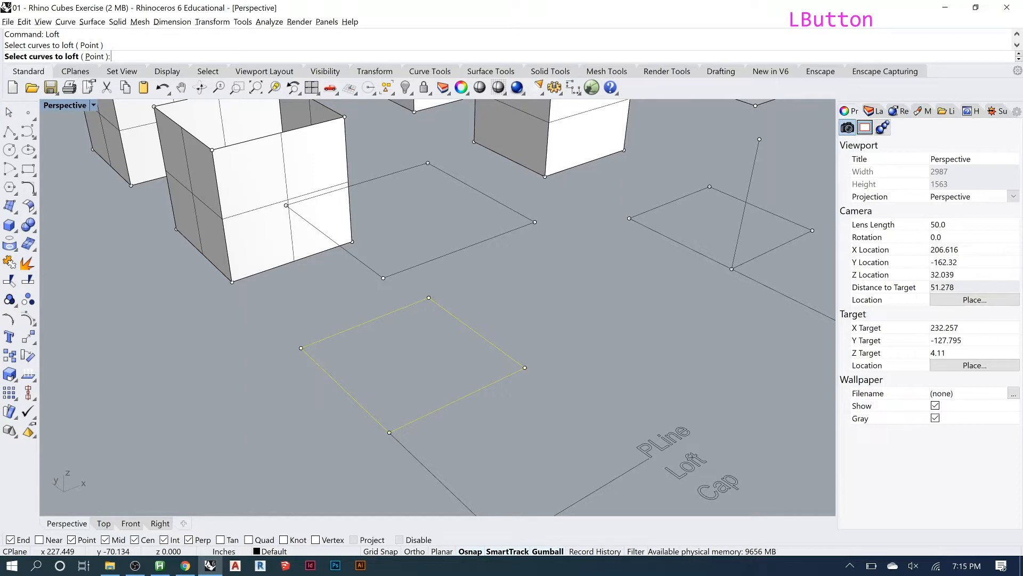
click(436, 263)
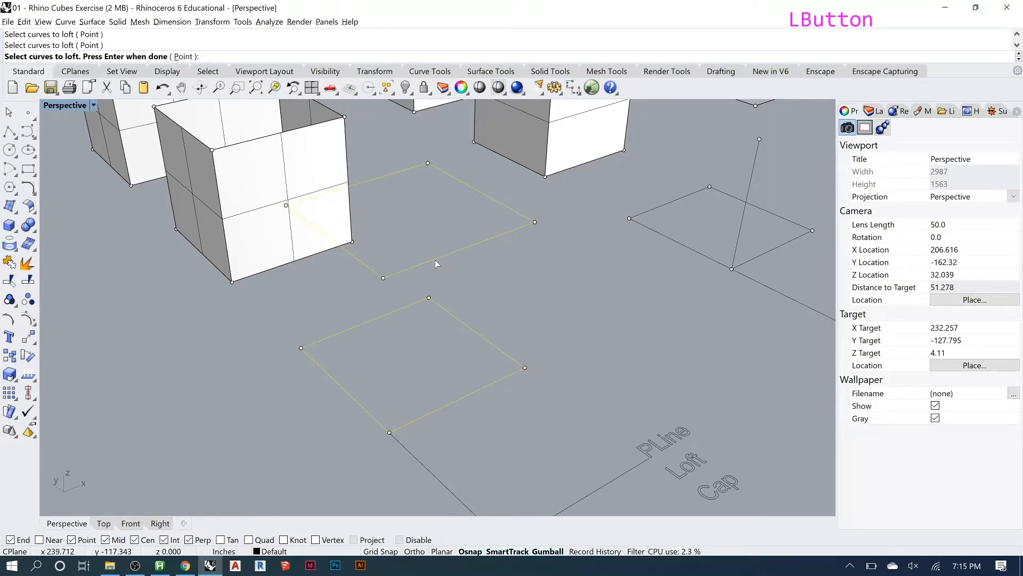
key(Return)
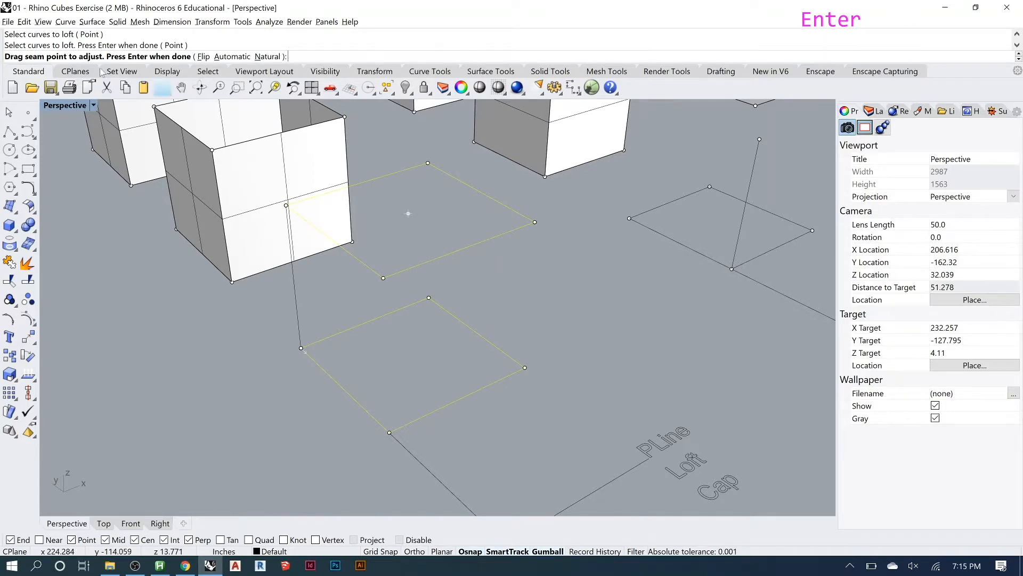
right_drag(292, 350, 339, 364)
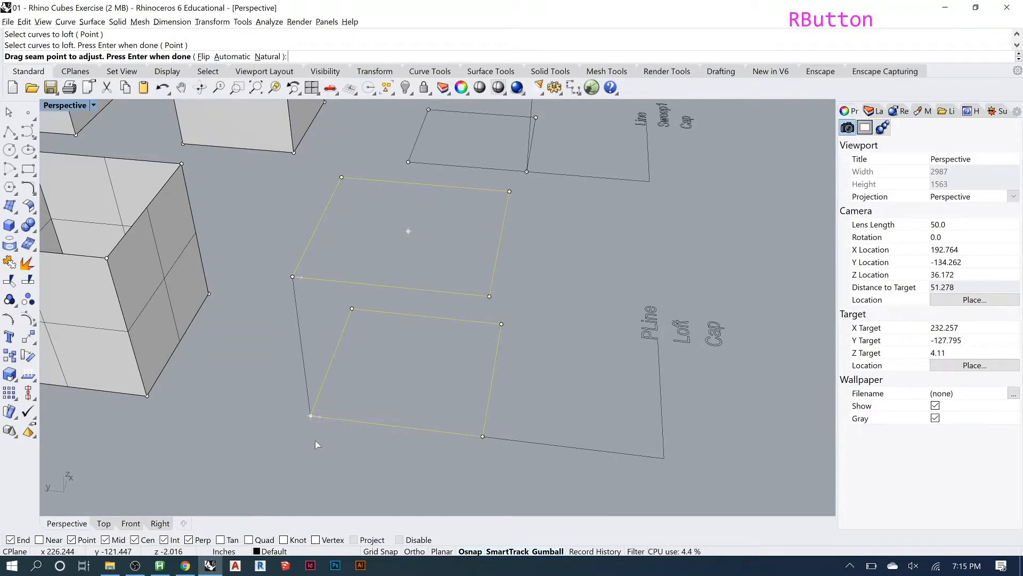
key(Return)
Step: Inspect the loft preview from several angles and accept the loft with the Normal style and Do not simplify
drag(451, 154, 640, 136)
right_drag(493, 279, 469, 206)
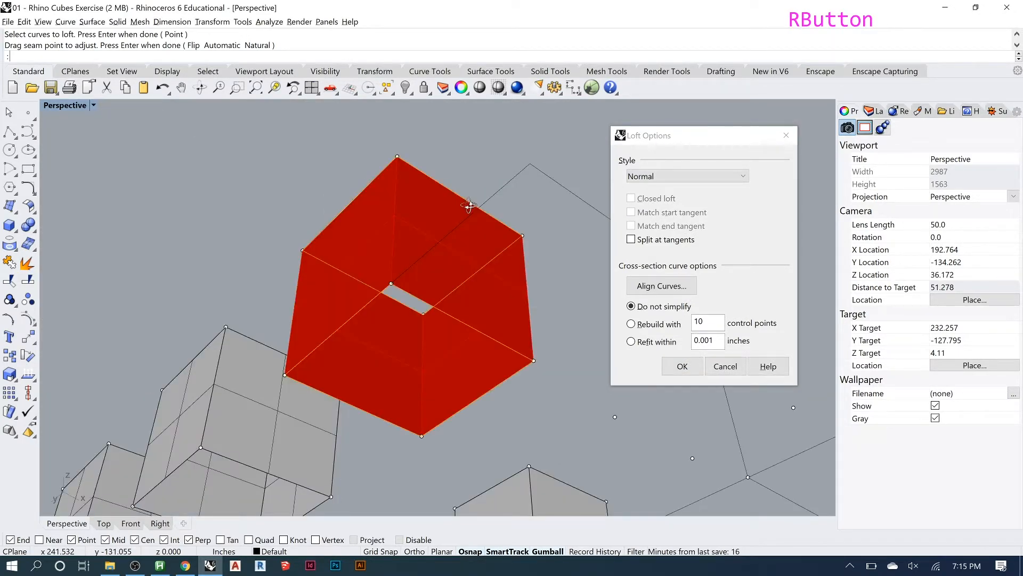
right_drag(469, 205, 481, 273)
scroll(482, 272, up, 2)
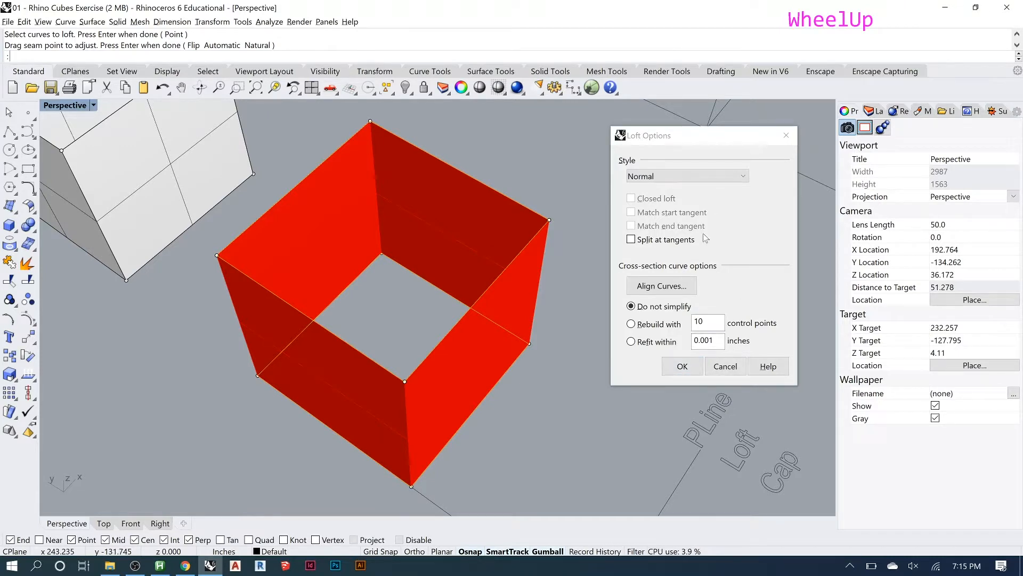
click(691, 178)
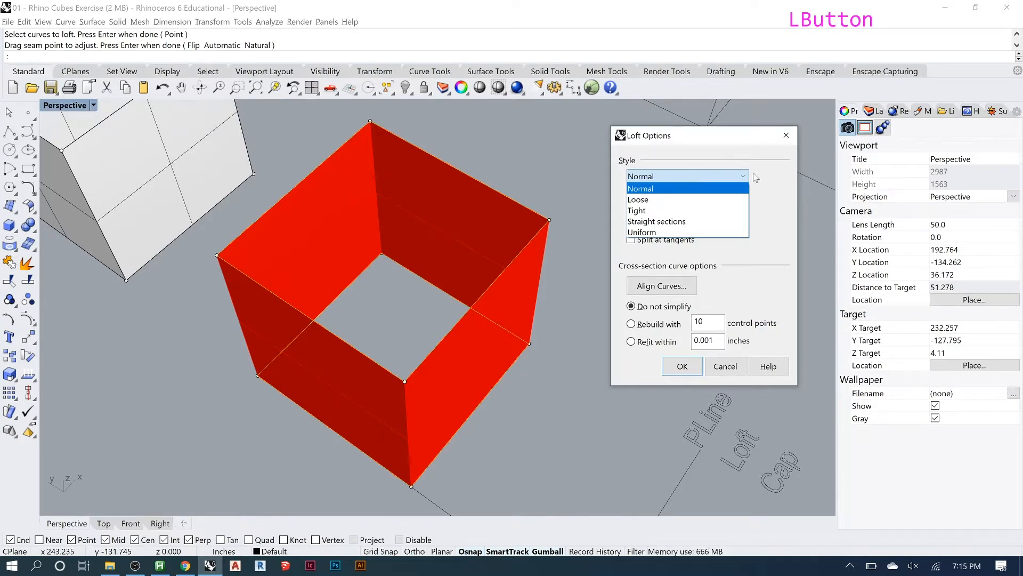
click(789, 203)
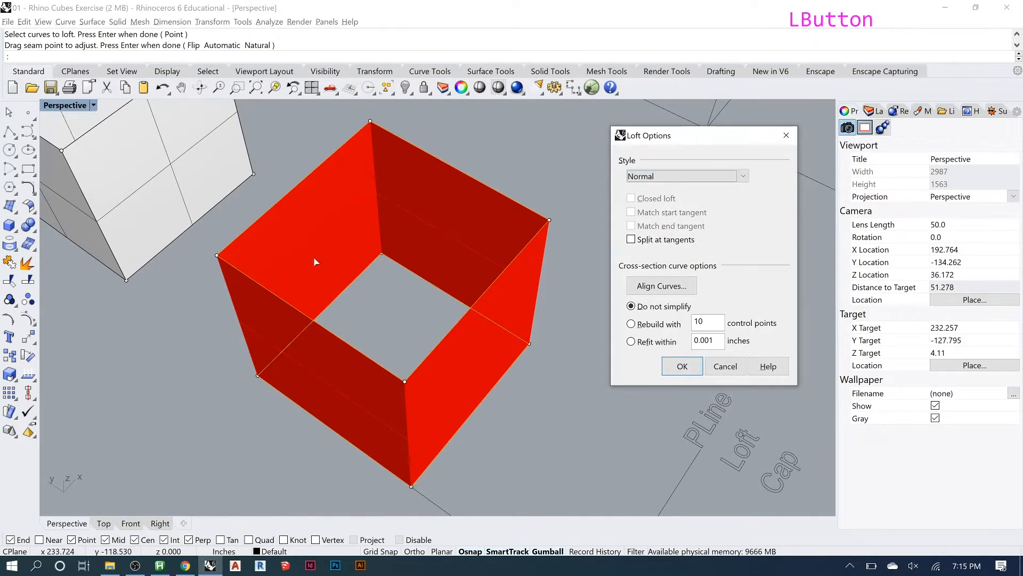
click(677, 365)
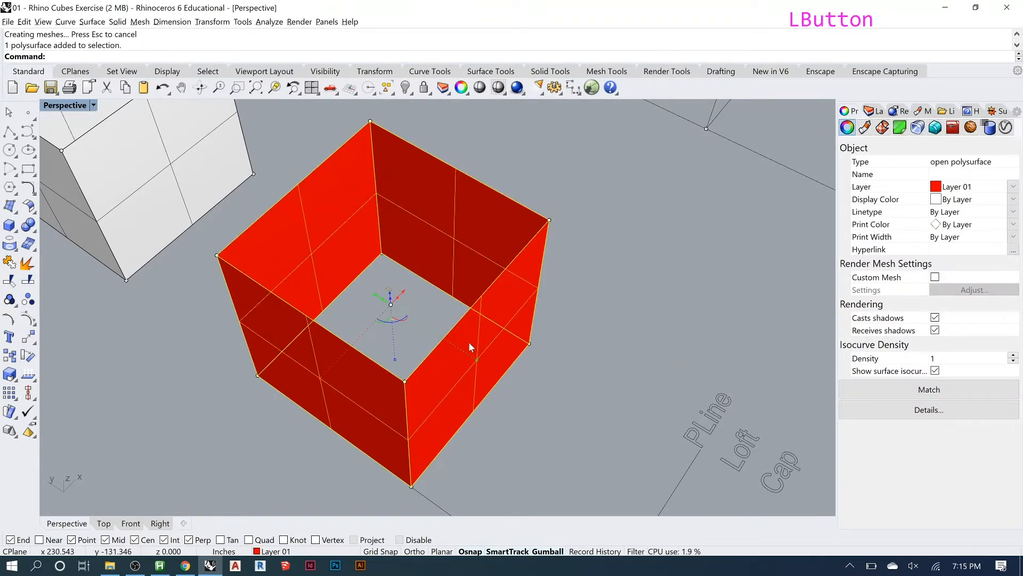
Step: Cap the open top and bottom of the lofted walls with the Cap command
text(Cap)
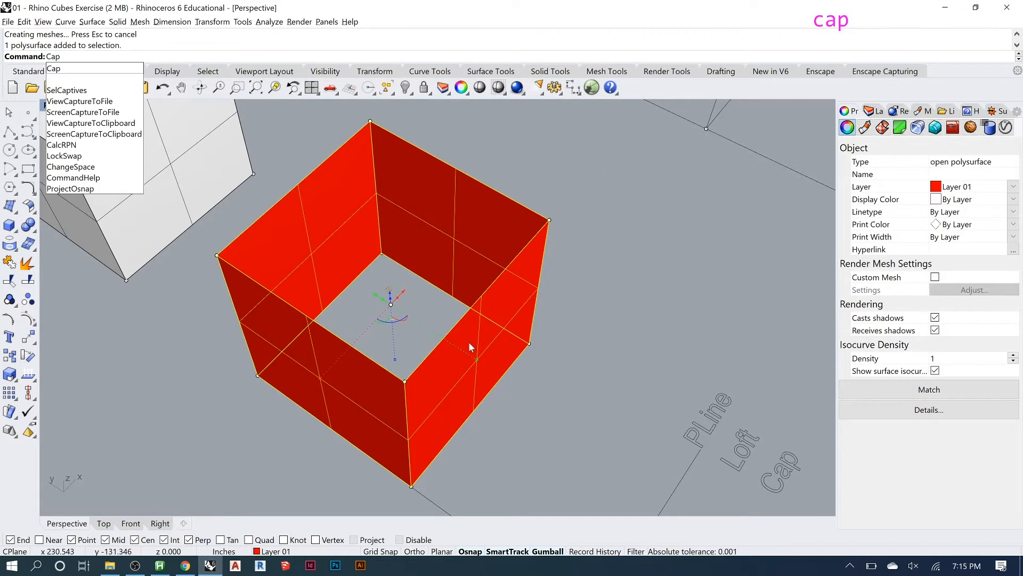
key(Return)
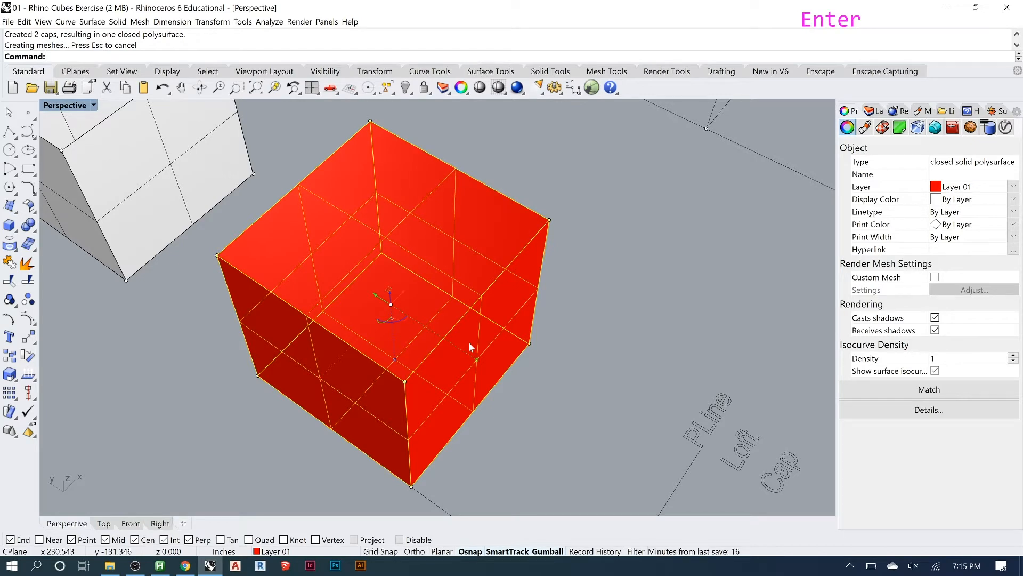
click(628, 216)
Step: Examine the closed base square and the vertical line of the Line Sweep1 Cap example, selecting each in turn
right_drag(450, 366, 403, 337)
scroll(339, 331, down, 4)
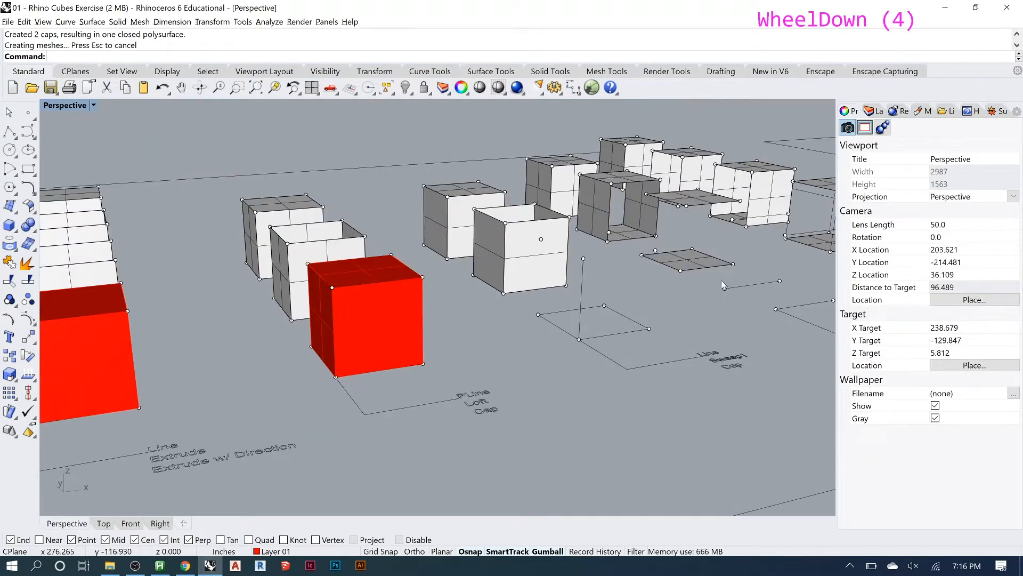
click(613, 333)
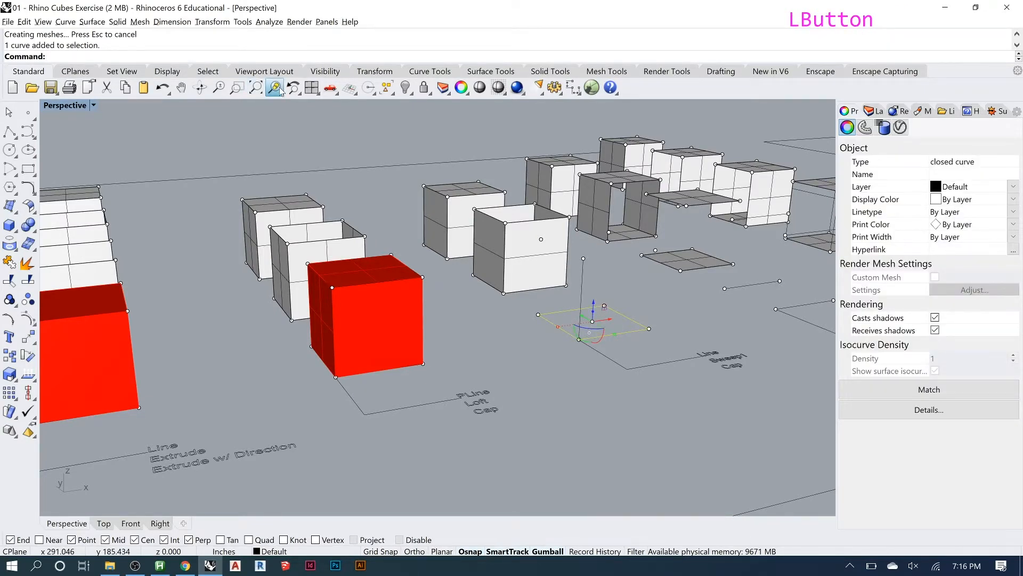
click(275, 87)
click(540, 372)
scroll(539, 372, down, 1)
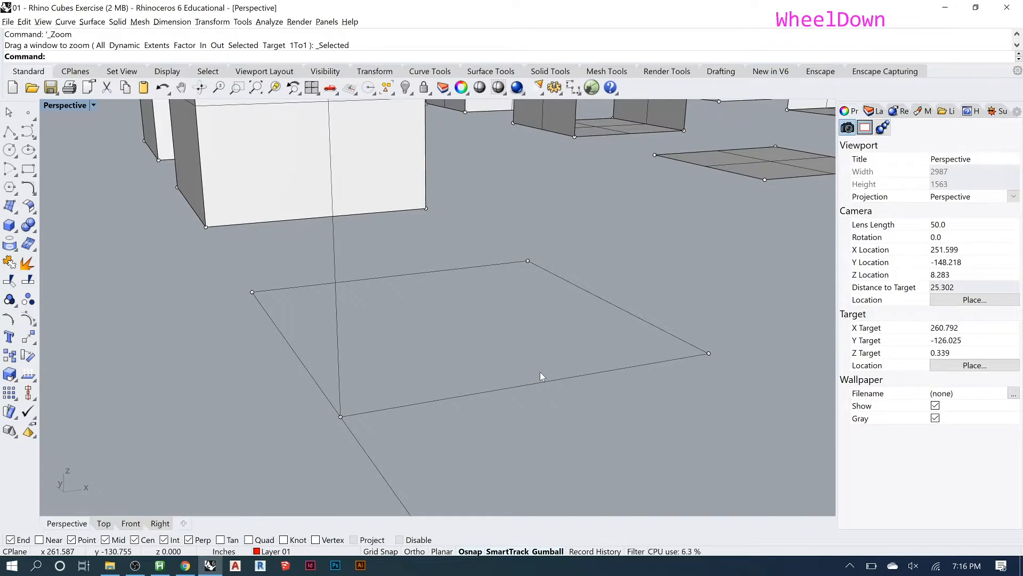
scroll(539, 372, down, 3)
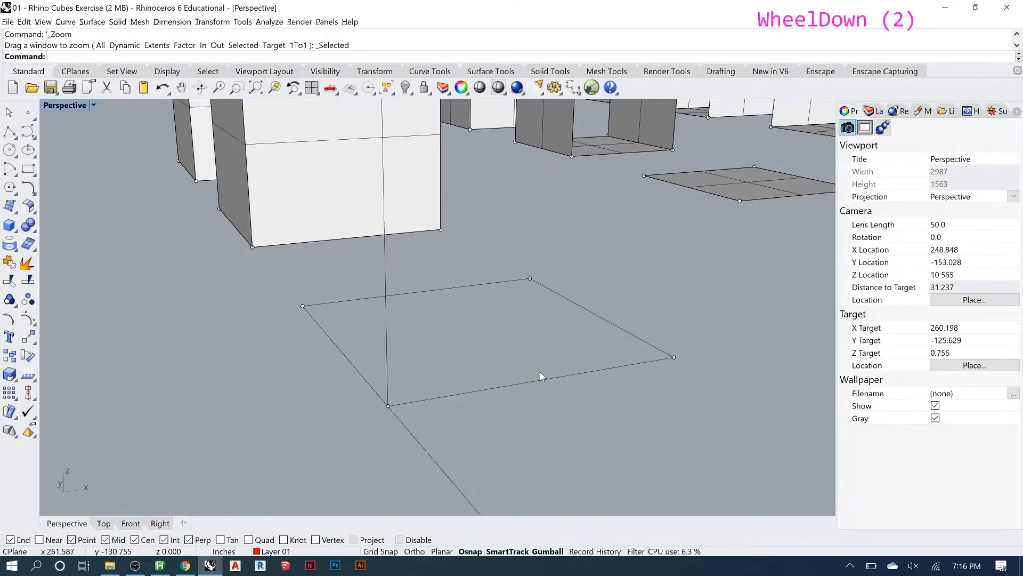
click(489, 386)
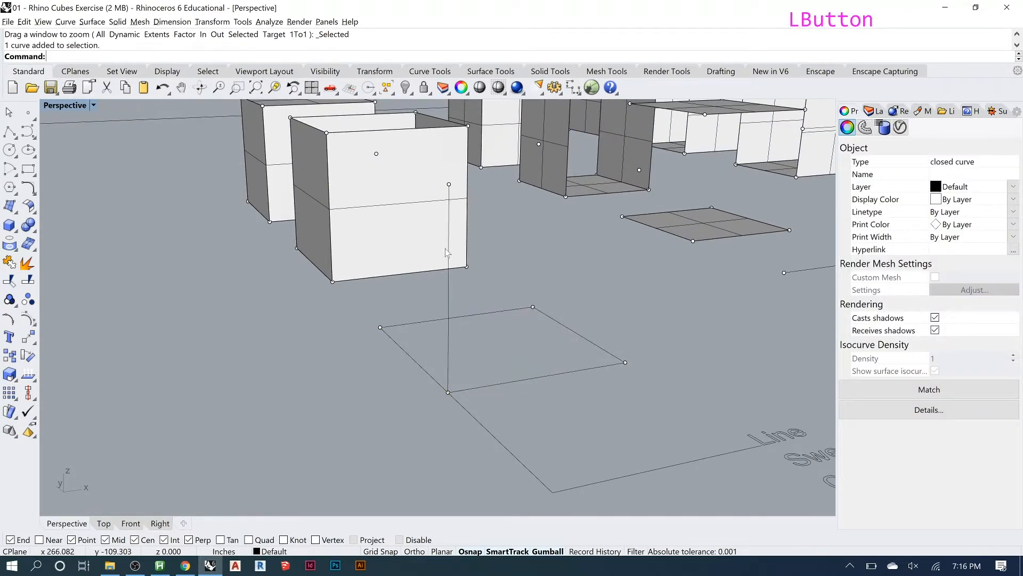
click(444, 269)
click(447, 276)
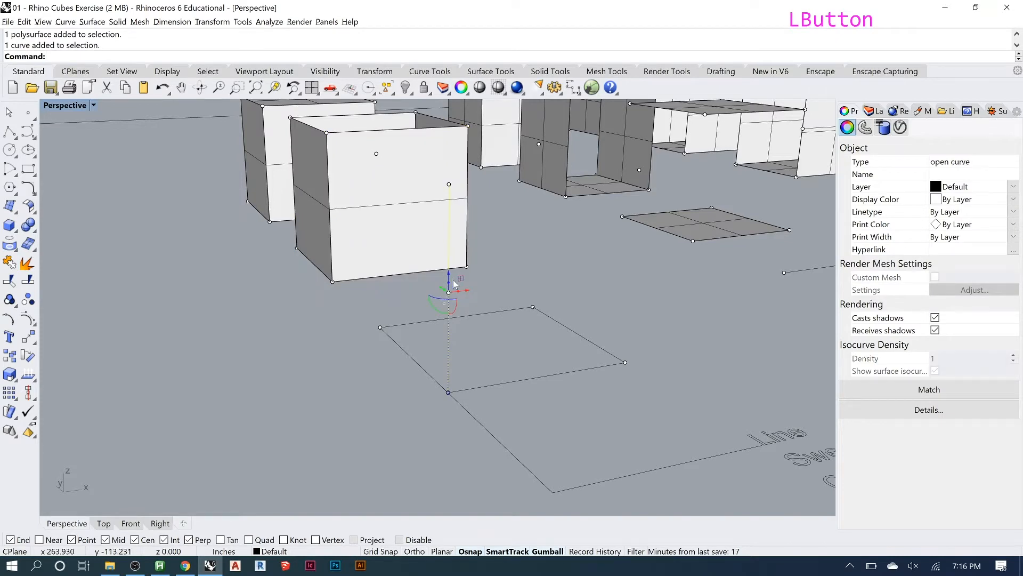
right_drag(475, 309, 494, 328)
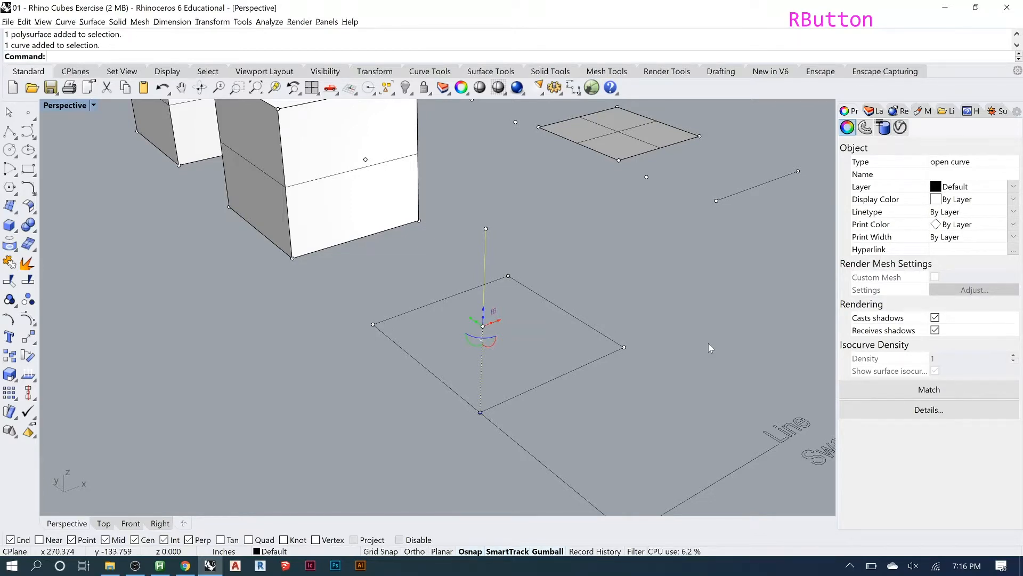
click(631, 279)
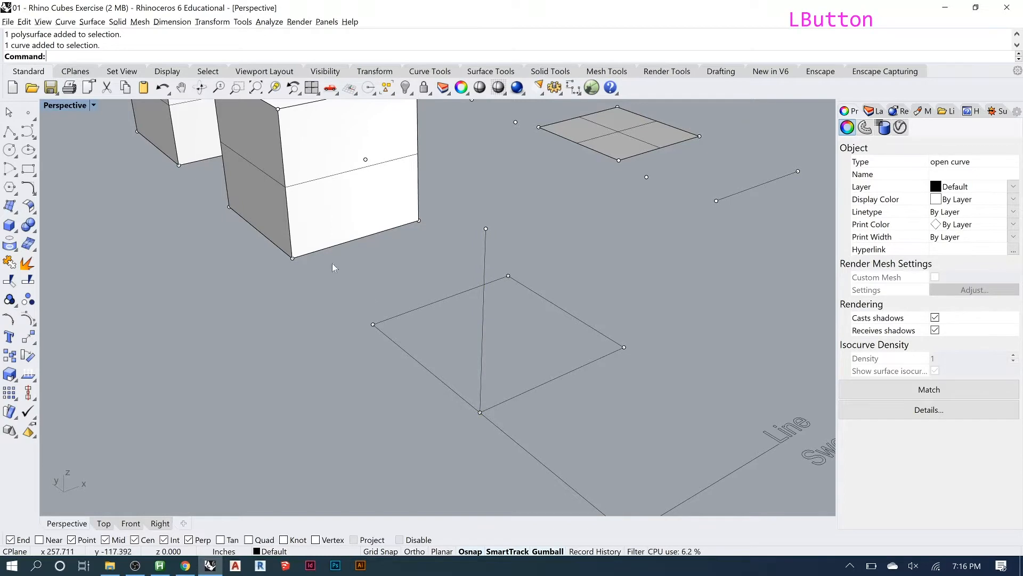
scroll(300, 236, down, 2)
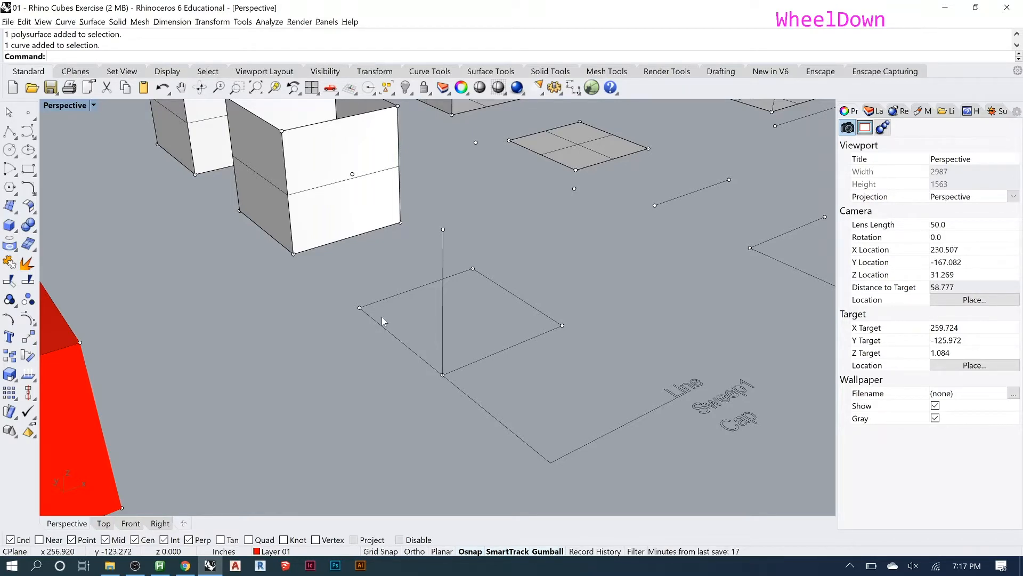
text(swee)
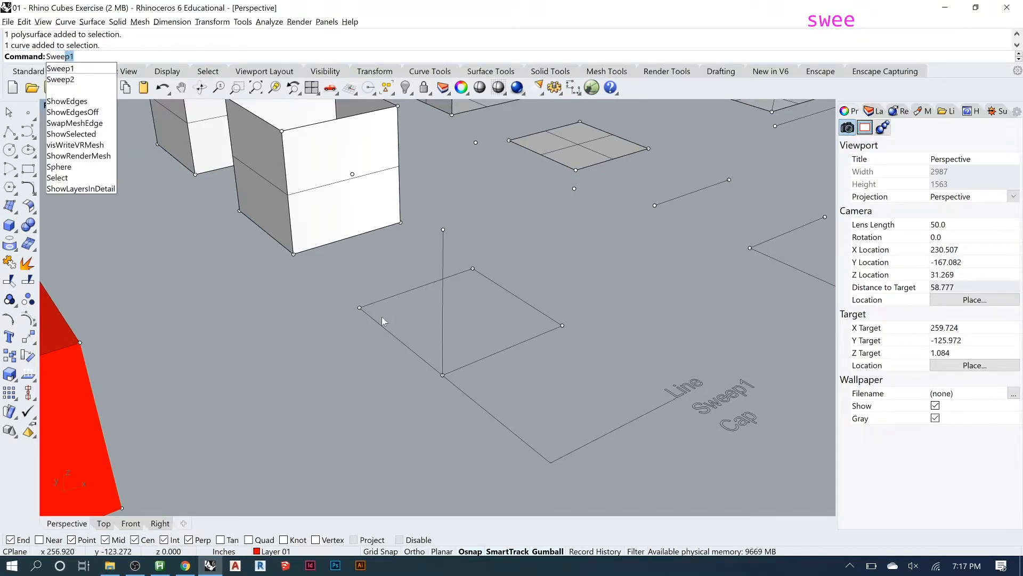
key(Return)
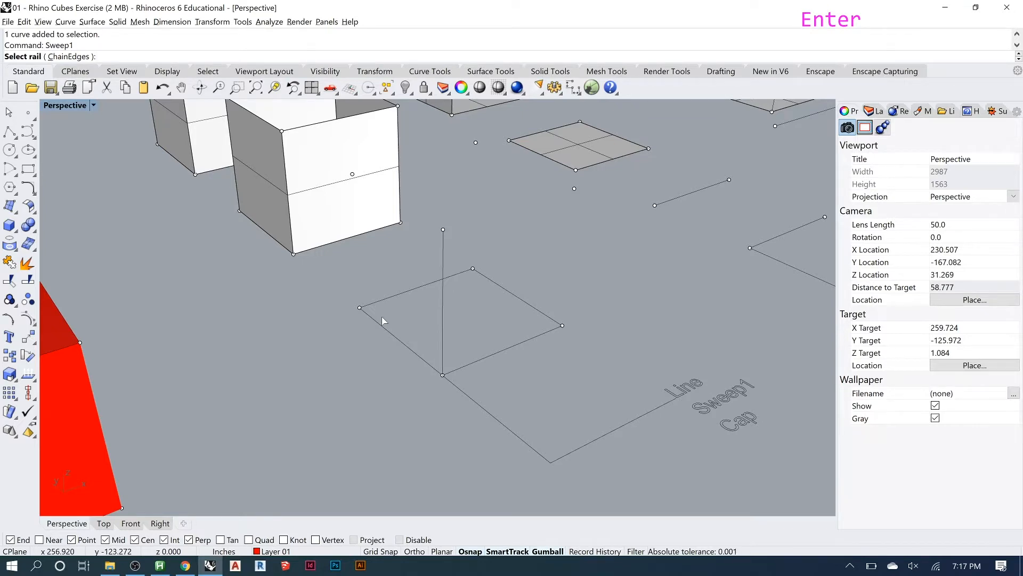
click(445, 305)
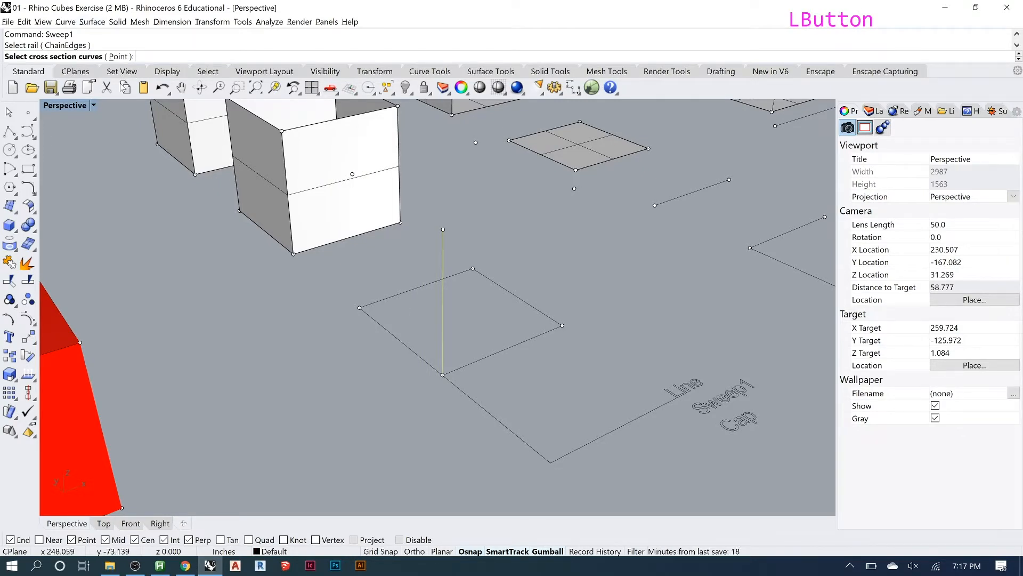
key(Escape)
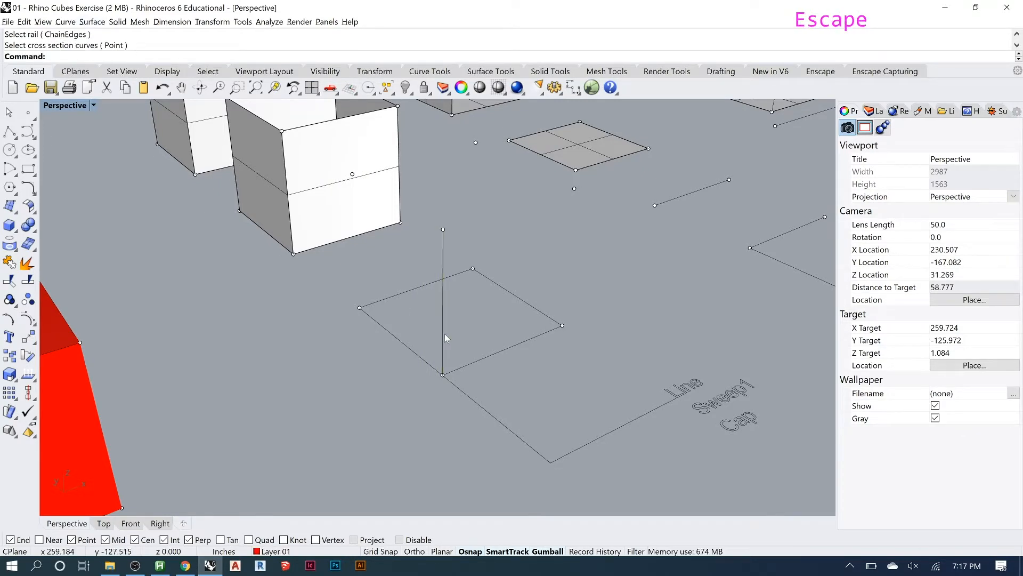
Step: Sweep the vertical line along the base square with Sweep1, using the Freeform frame style and unchanged cross sections
key(Return)
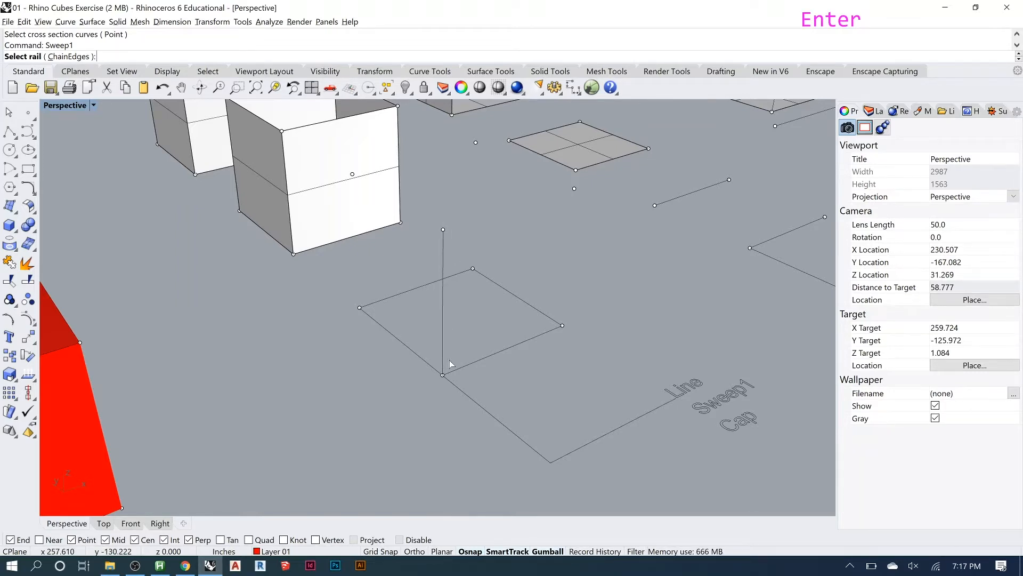
click(478, 362)
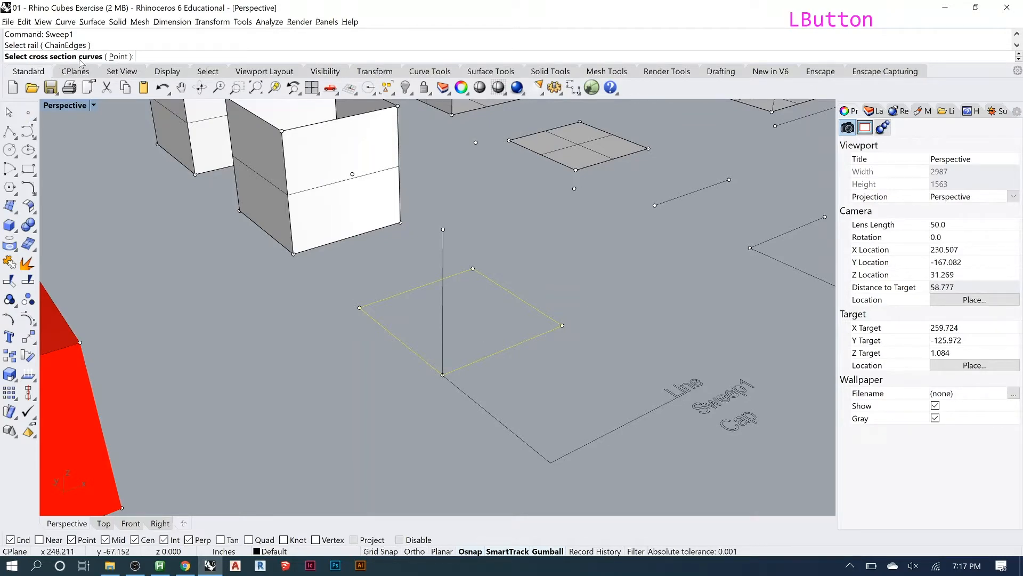
click(444, 324)
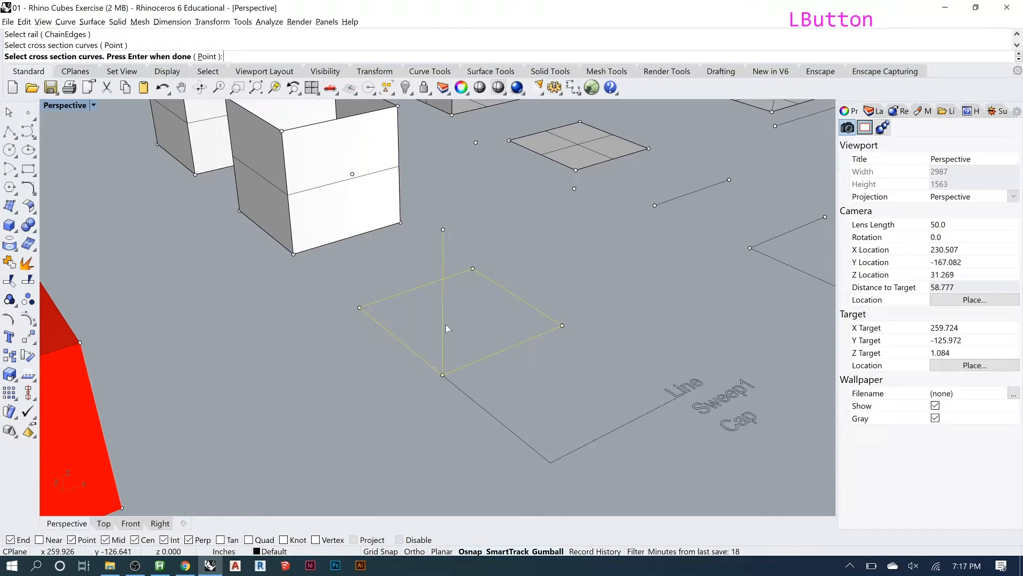
key(Return)
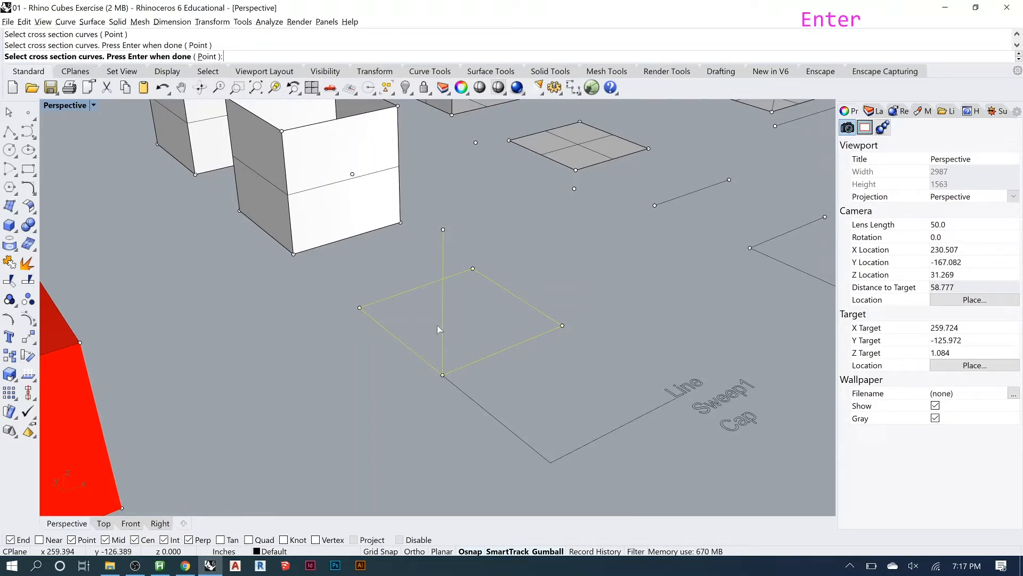
drag(463, 128, 712, 111)
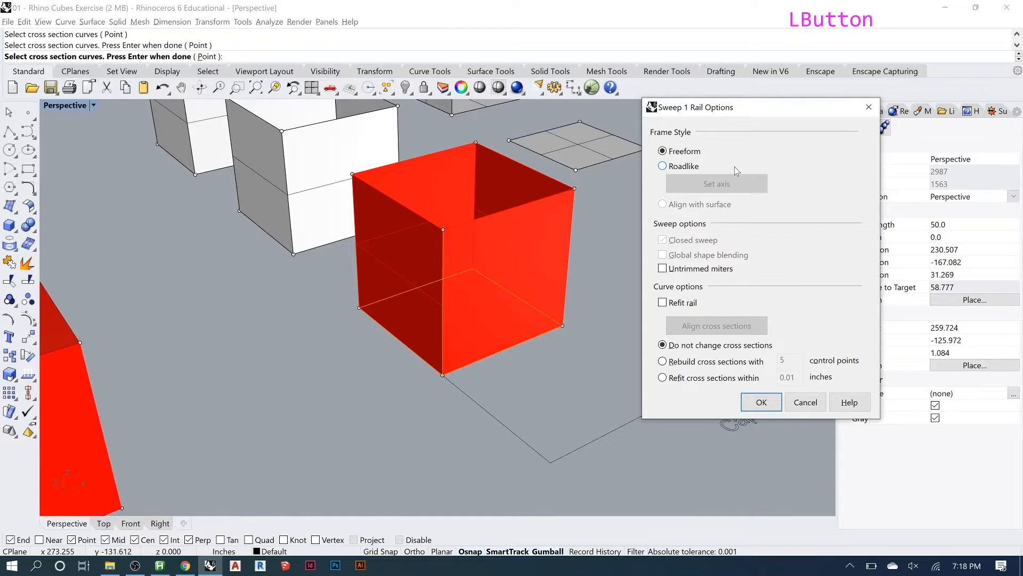
click(768, 404)
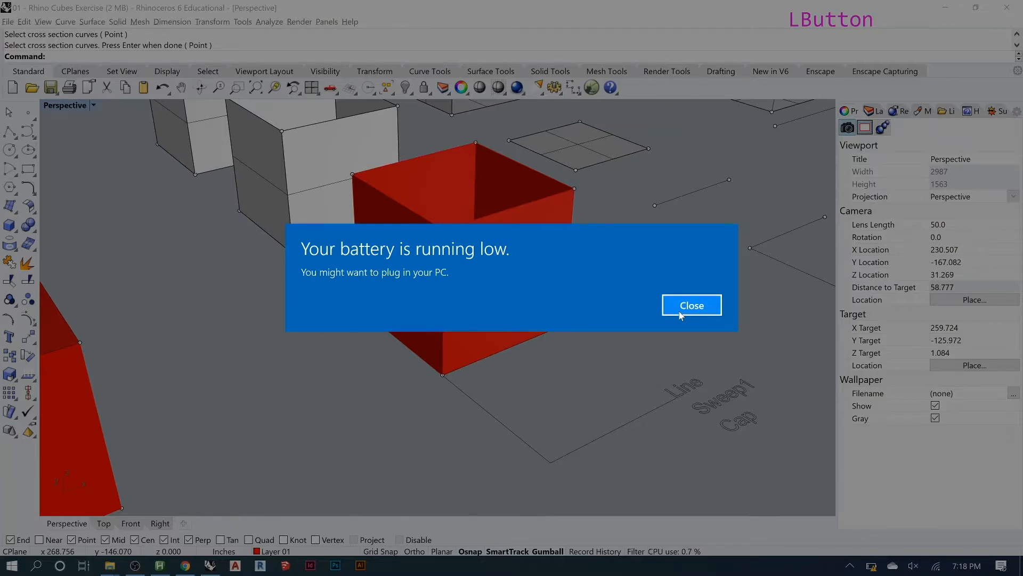
click(681, 313)
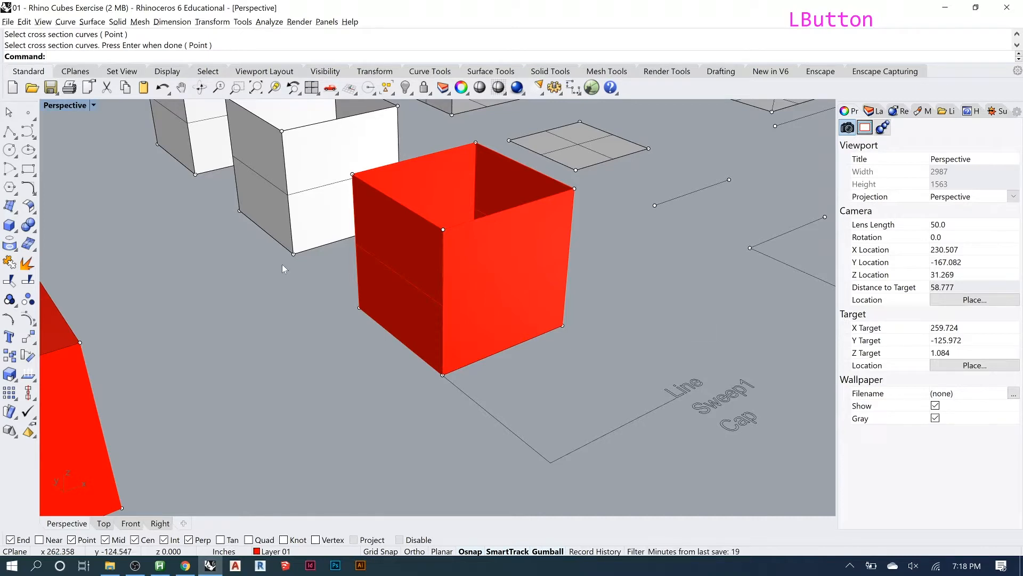
Step: Cap the open top and bottom of the swept walls in the Line Sweep1 Cap example
click(513, 266)
text(cap)
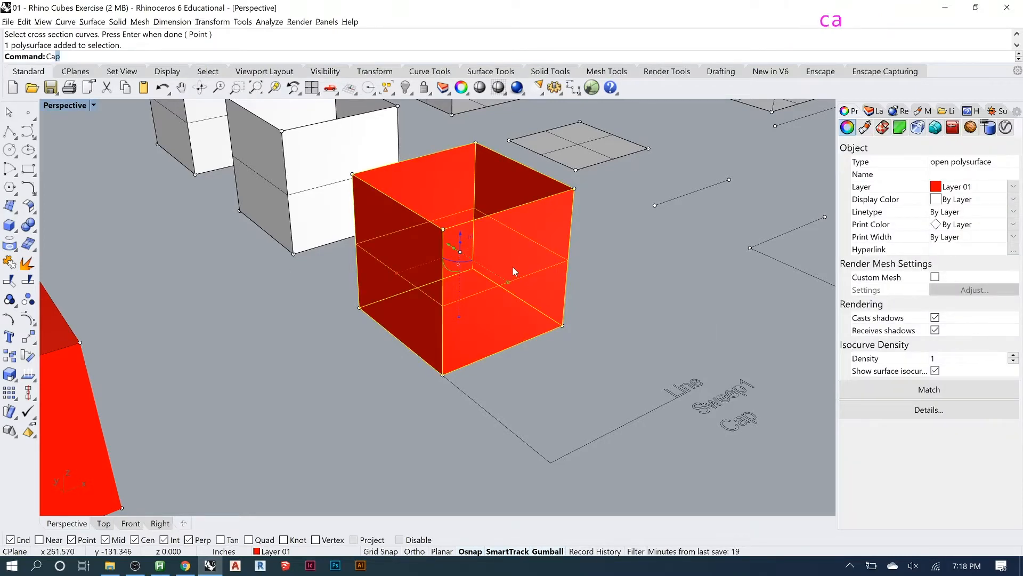
key(Return)
click(735, 254)
click(548, 225)
click(633, 233)
scroll(405, 298, down, 3)
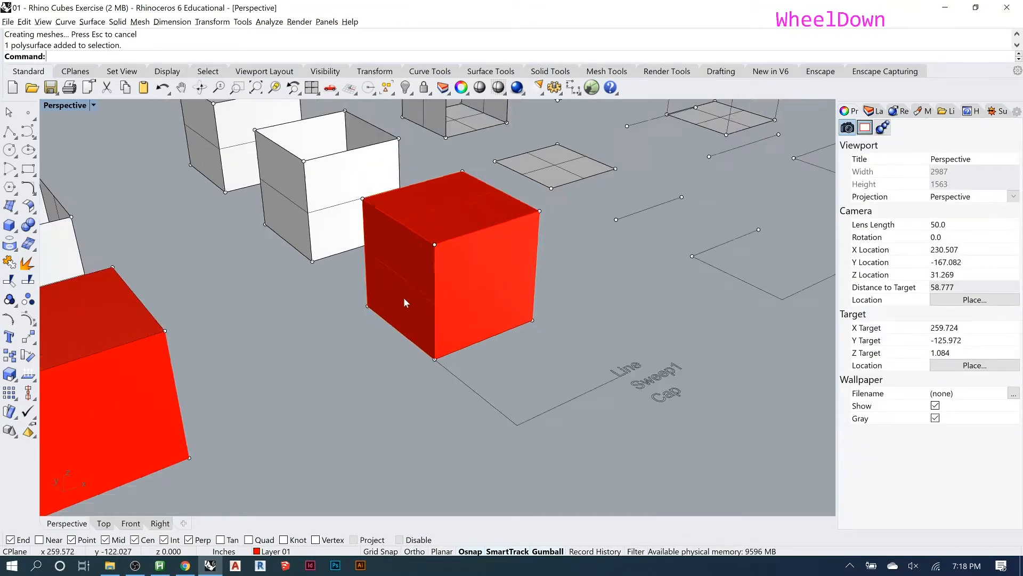
Step: Loft the bottom face of the Line Loft example between its two base lines, keeping the default loft options
scroll(778, 221, up, 4)
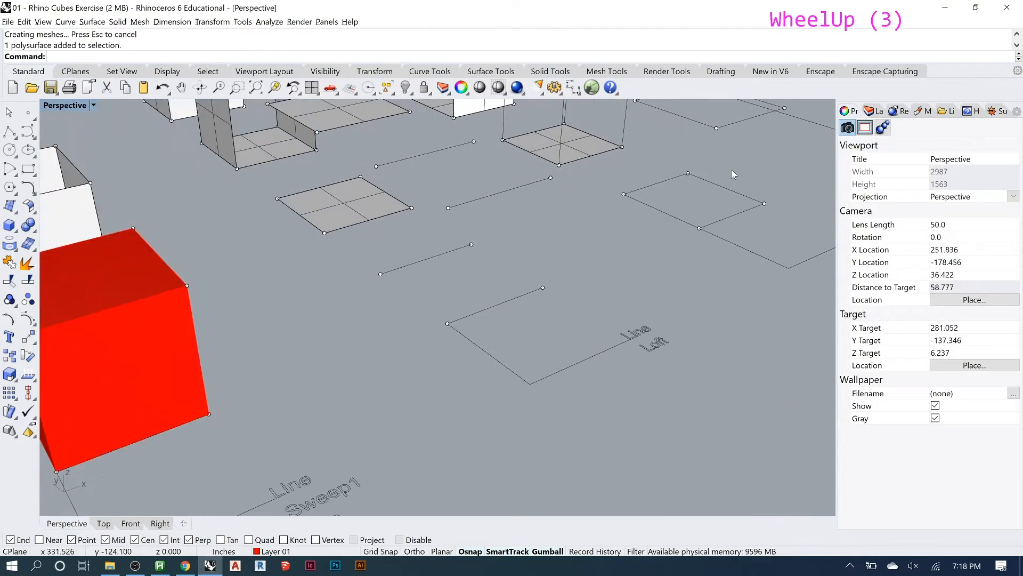
scroll(341, 375, down, 1)
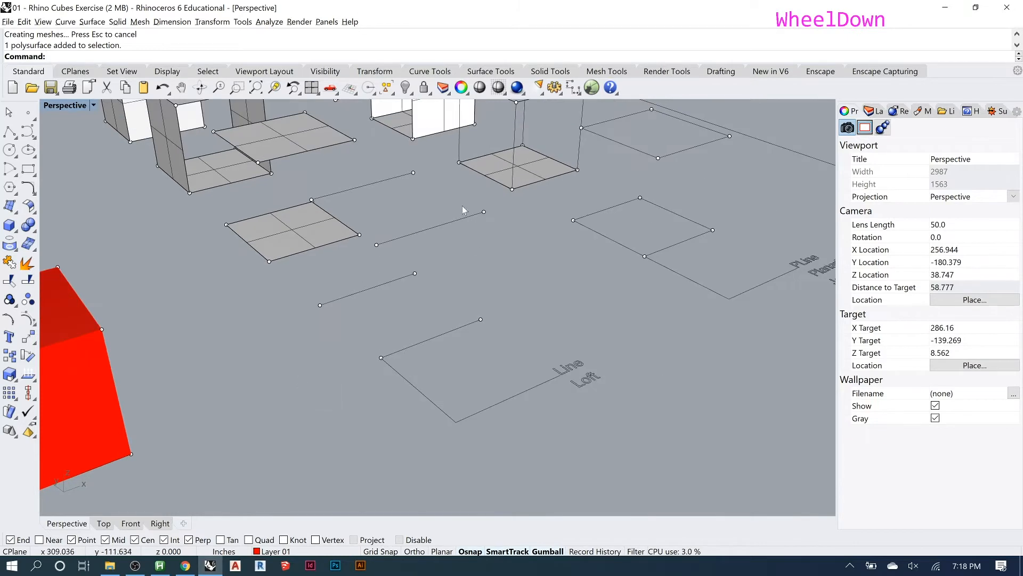
scroll(463, 209, up, 1)
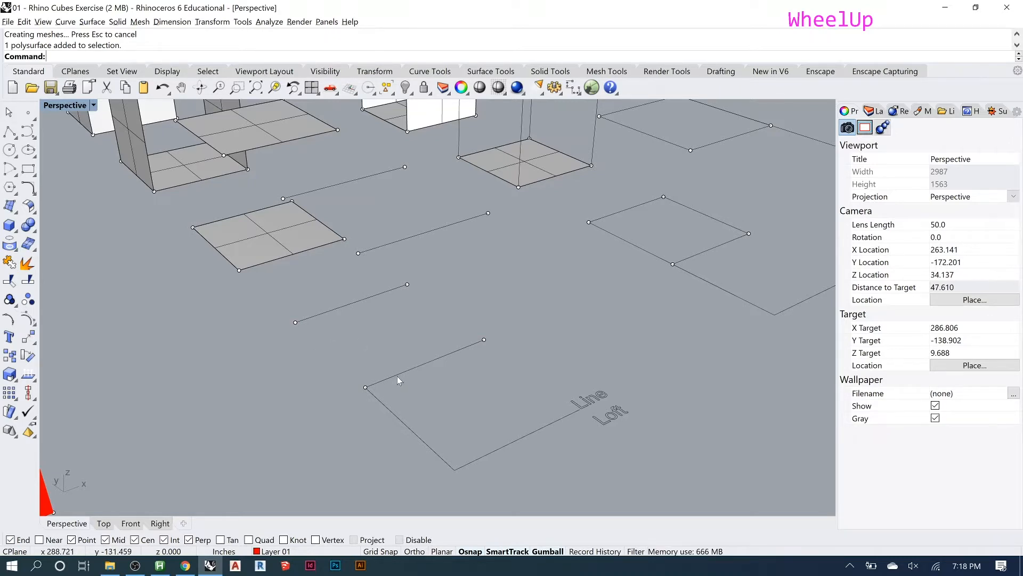
text(loft)
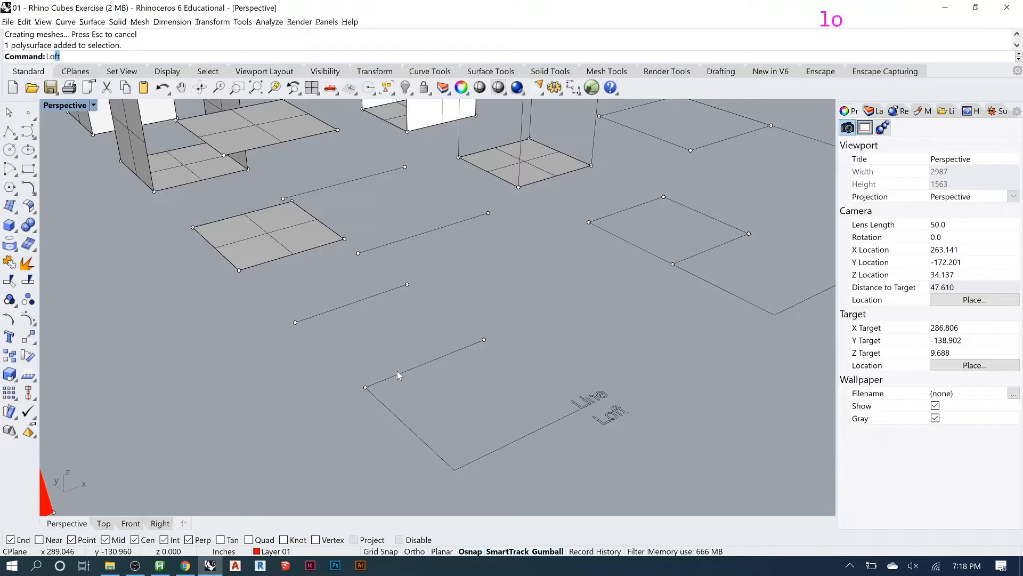
key(Return)
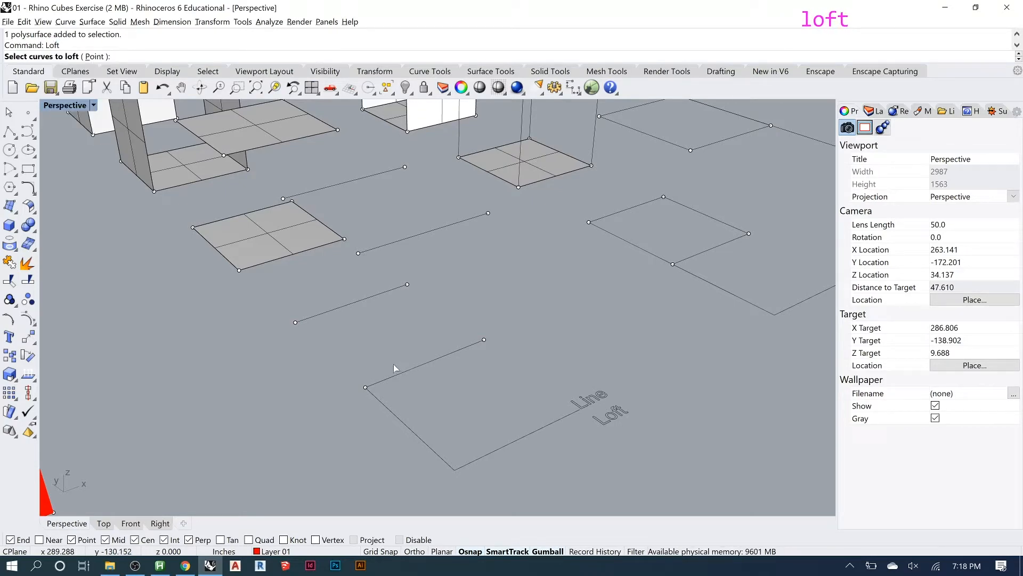
click(437, 363)
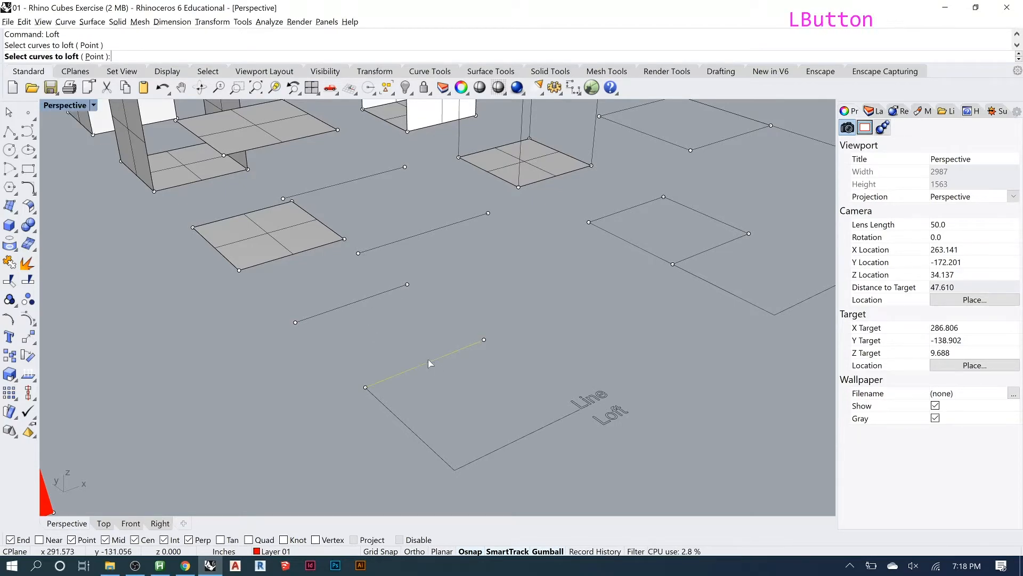
click(361, 302)
key(Return)
key(Return)
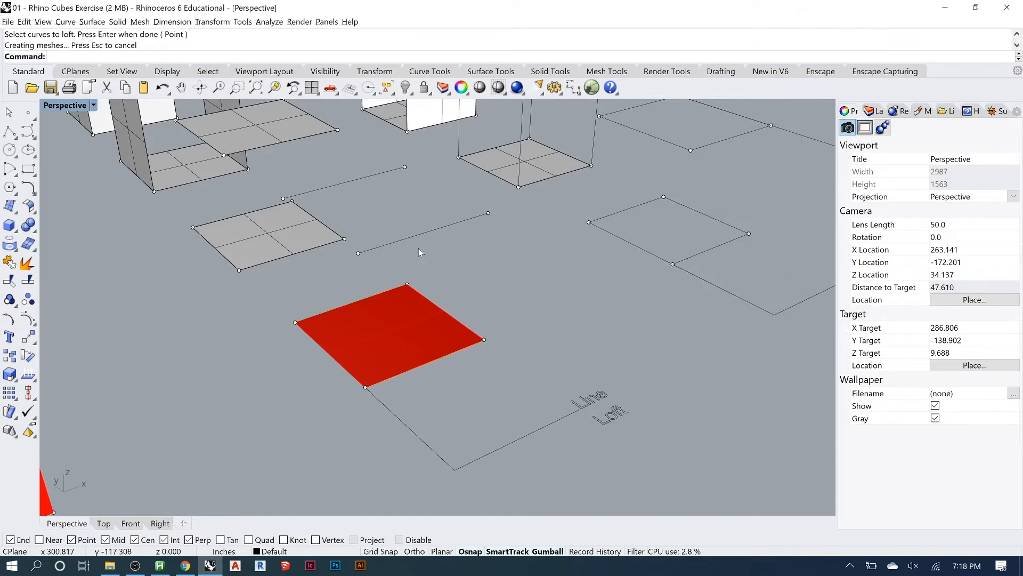
Step: Loft the front vertical face between the front base line and the upper front line, keeping the default options
key(Return)
click(417, 368)
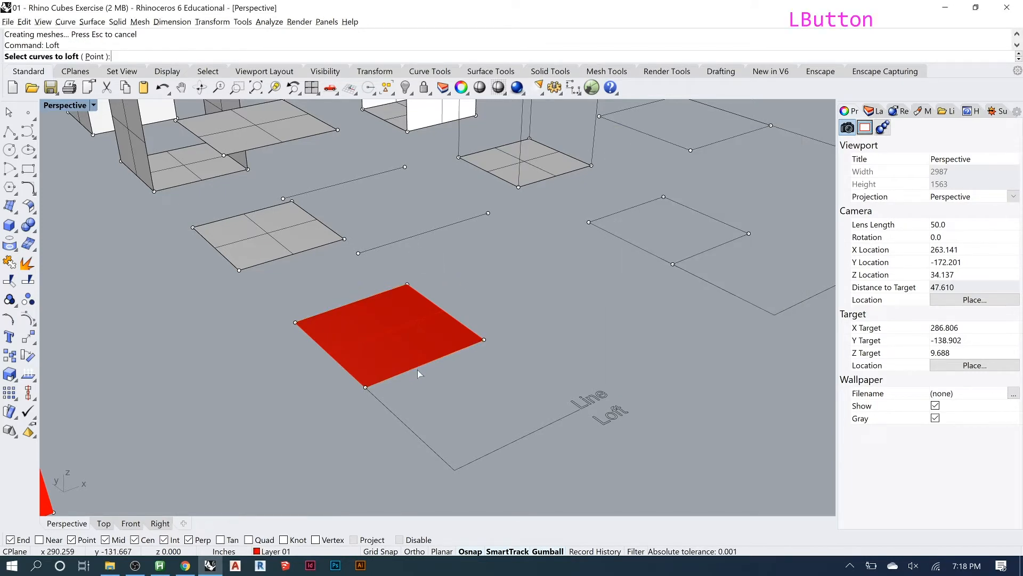
click(417, 236)
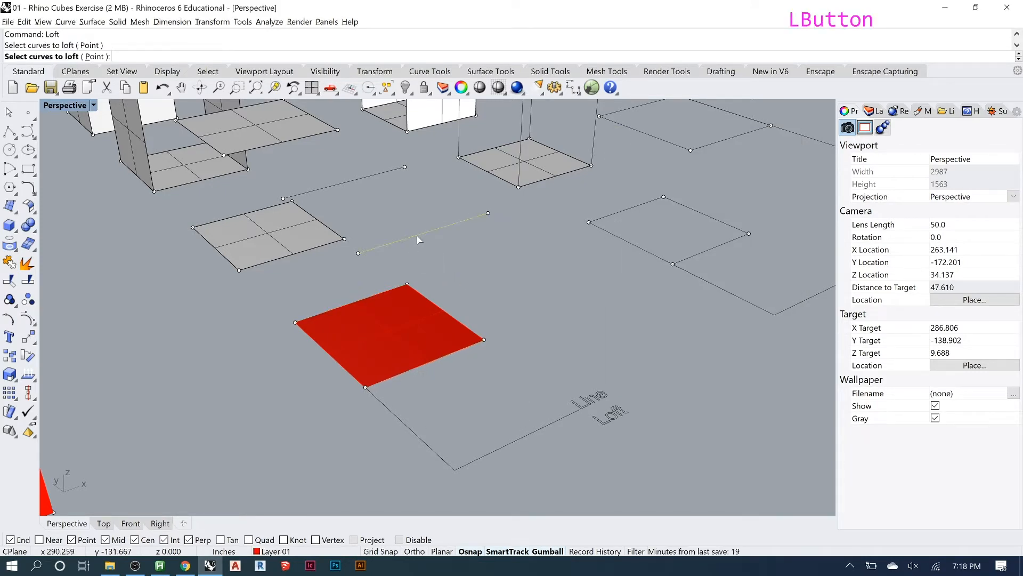
click(420, 366)
click(454, 394)
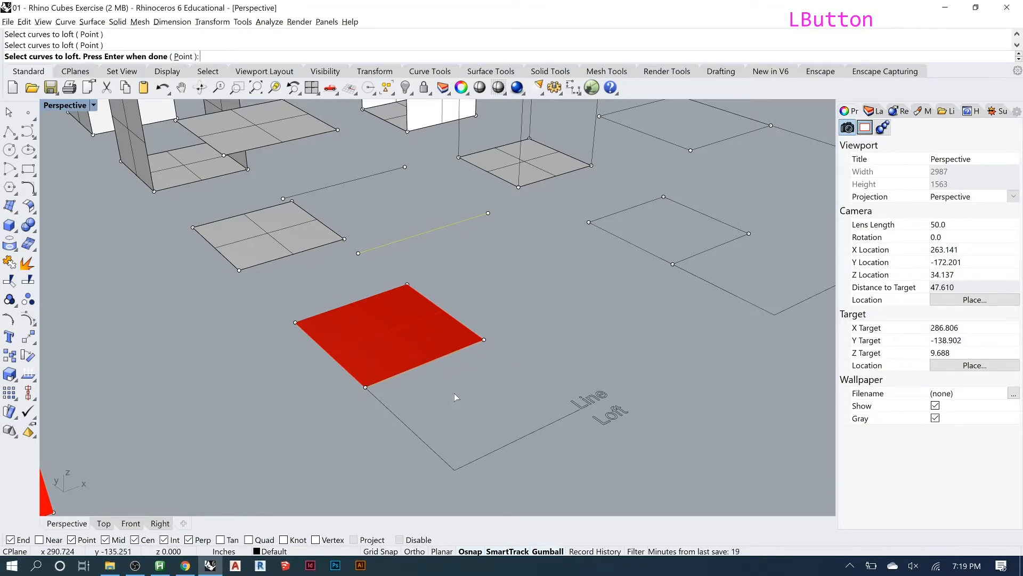
key(Return)
key(Return)
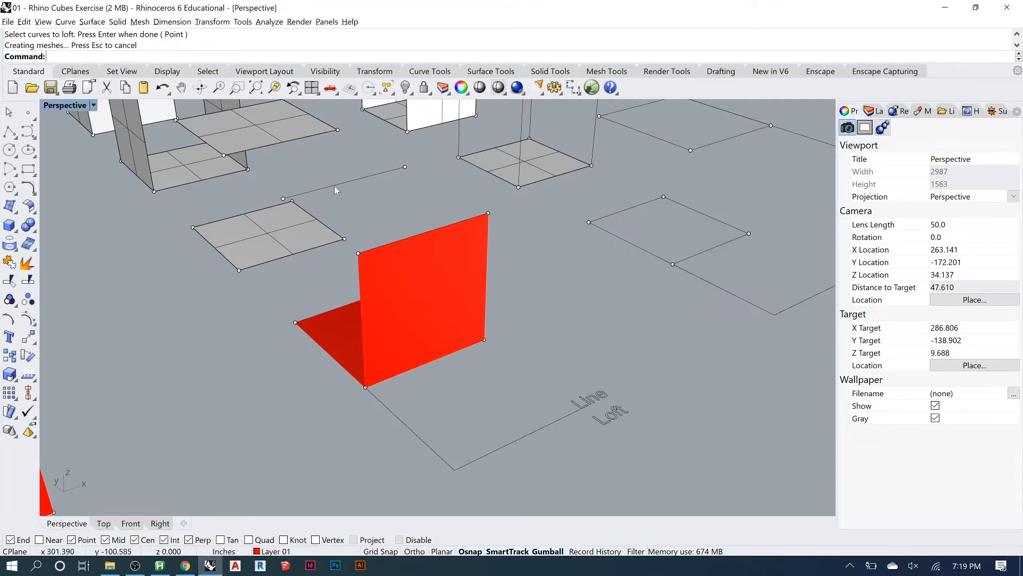
Step: Try to loft the top face between the two upper lines, picking them near opposite ends, and cancel the preview
click(335, 185)
click(406, 239)
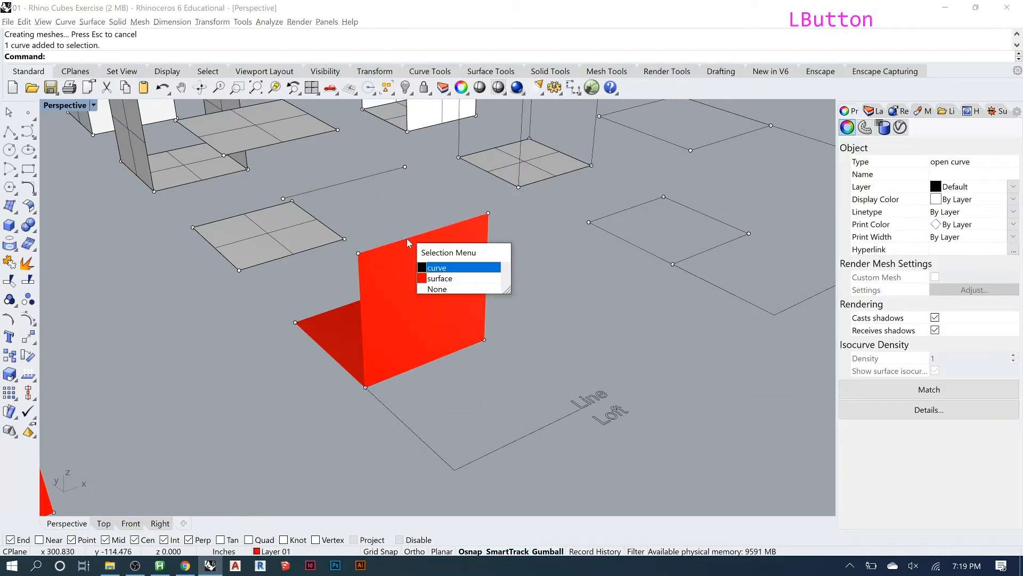
click(434, 271)
key(Return)
click(352, 181)
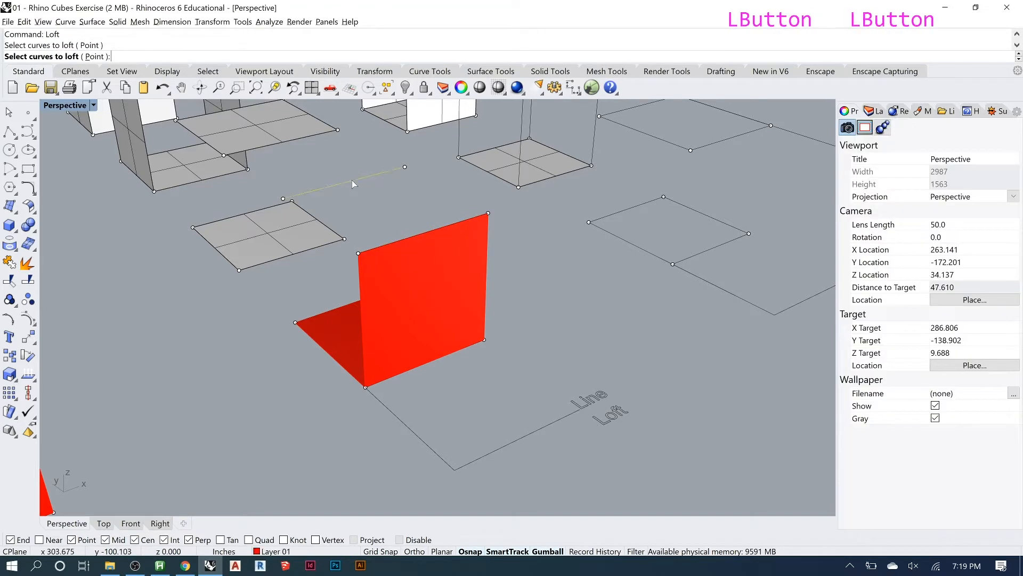
click(388, 246)
click(417, 277)
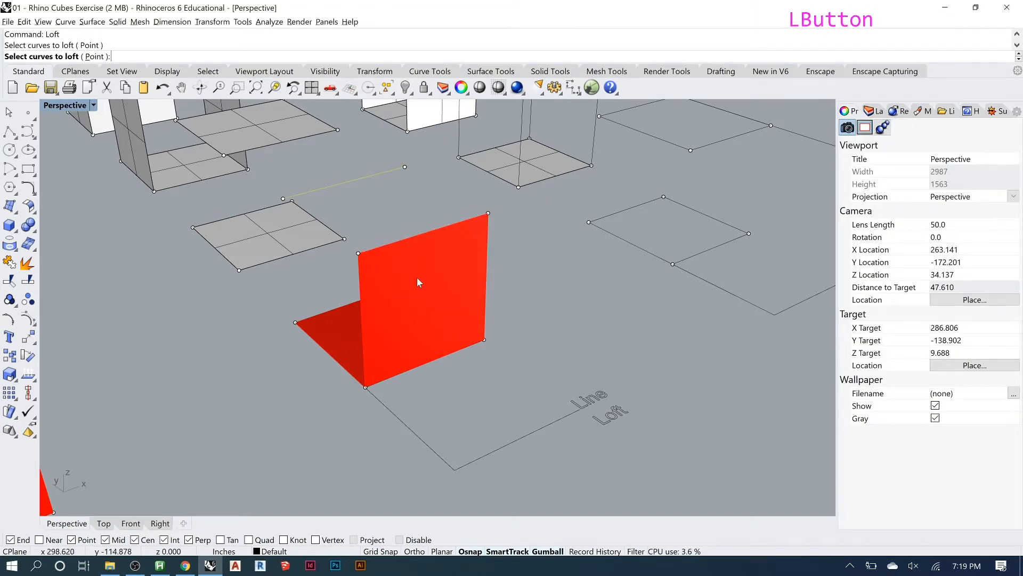
key(Return)
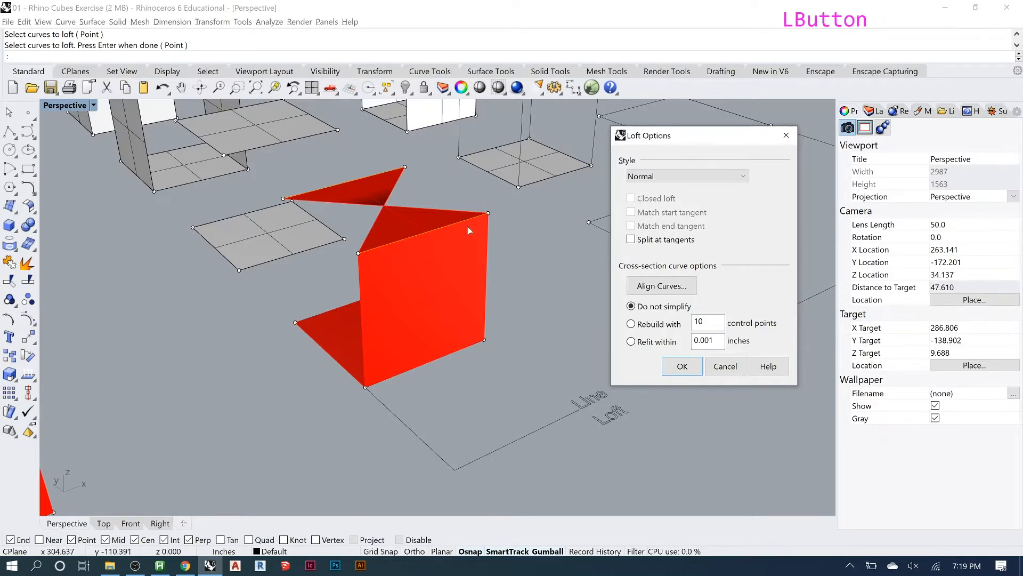
click(717, 366)
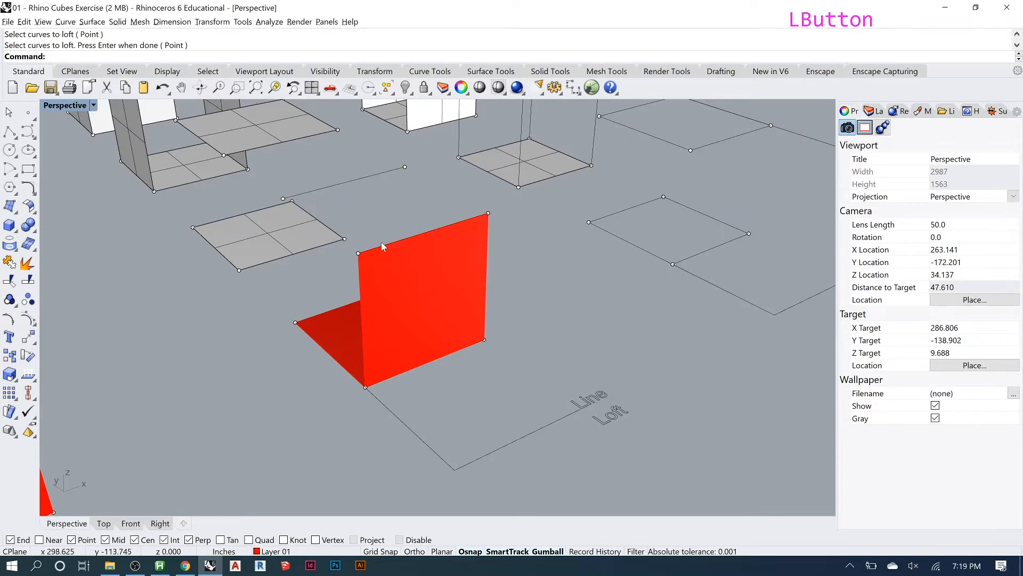
Step: Preview the top-face loft with both upper lines picked near their matching ends, and cancel it
key(Return)
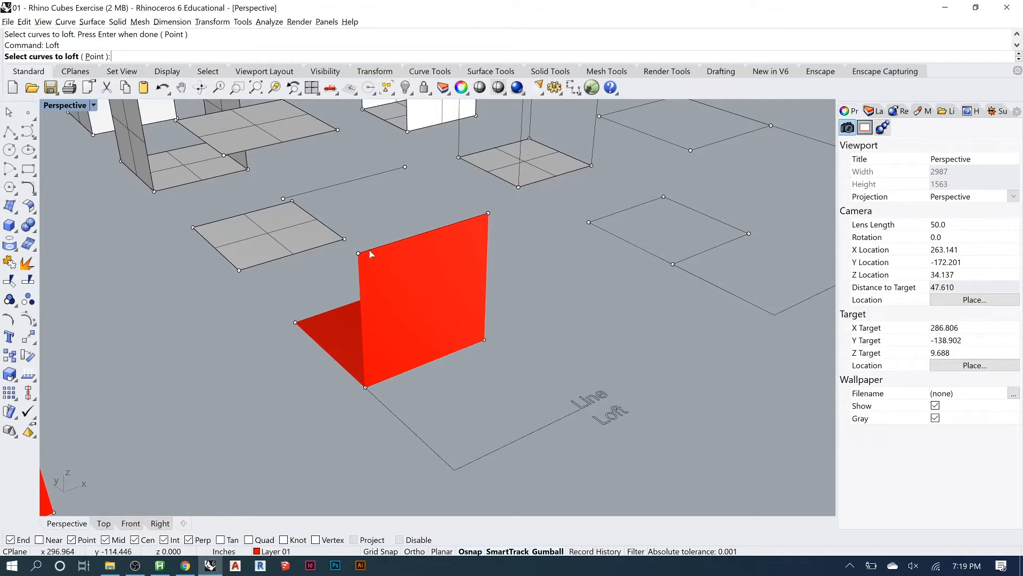
click(362, 255)
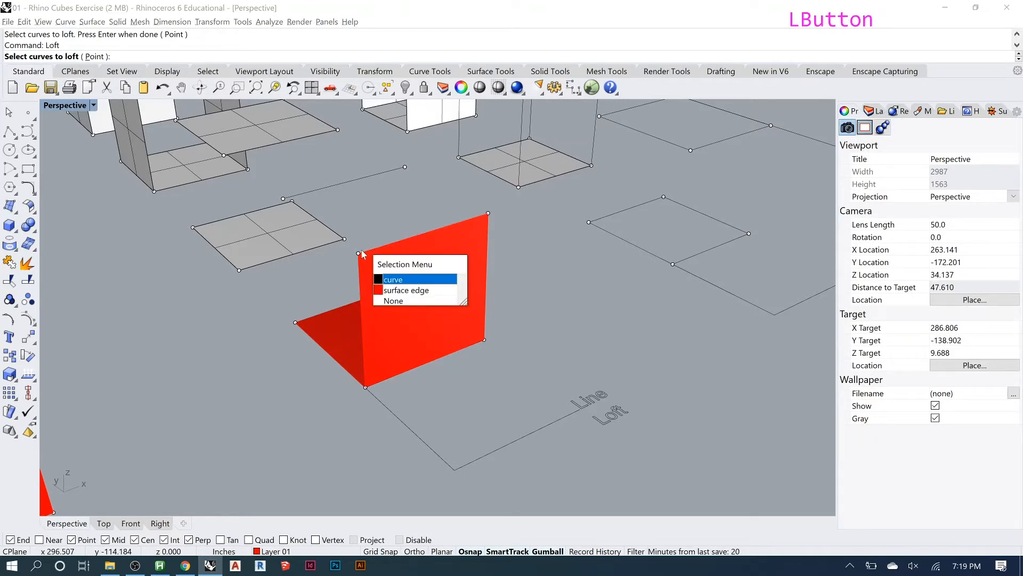
click(402, 279)
click(294, 199)
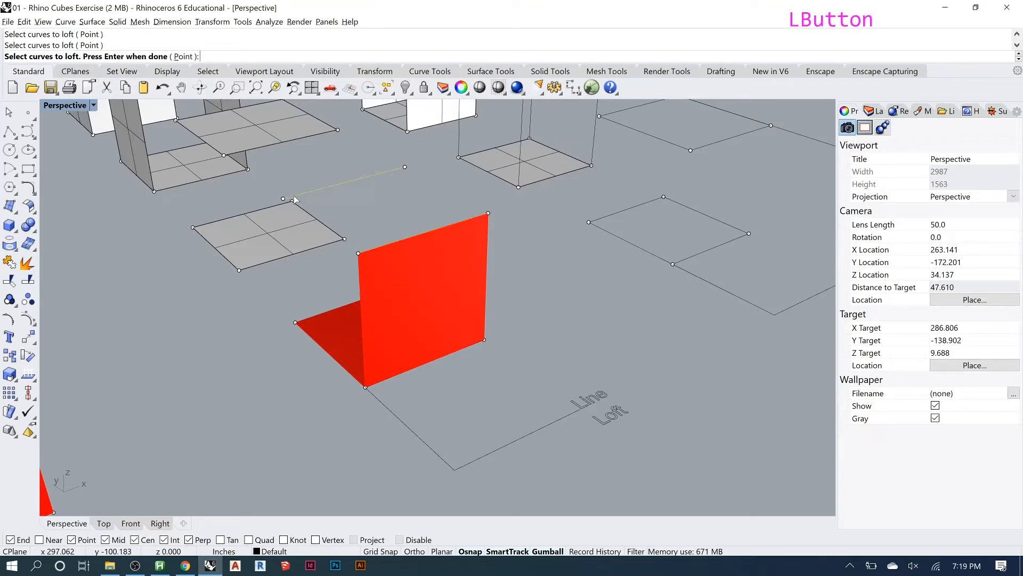
key(Return)
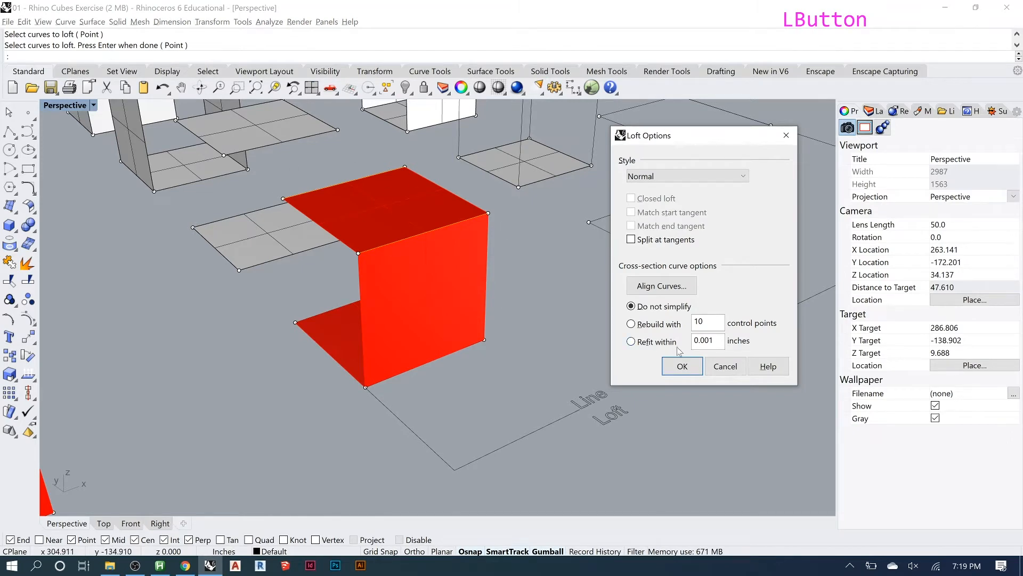
click(726, 367)
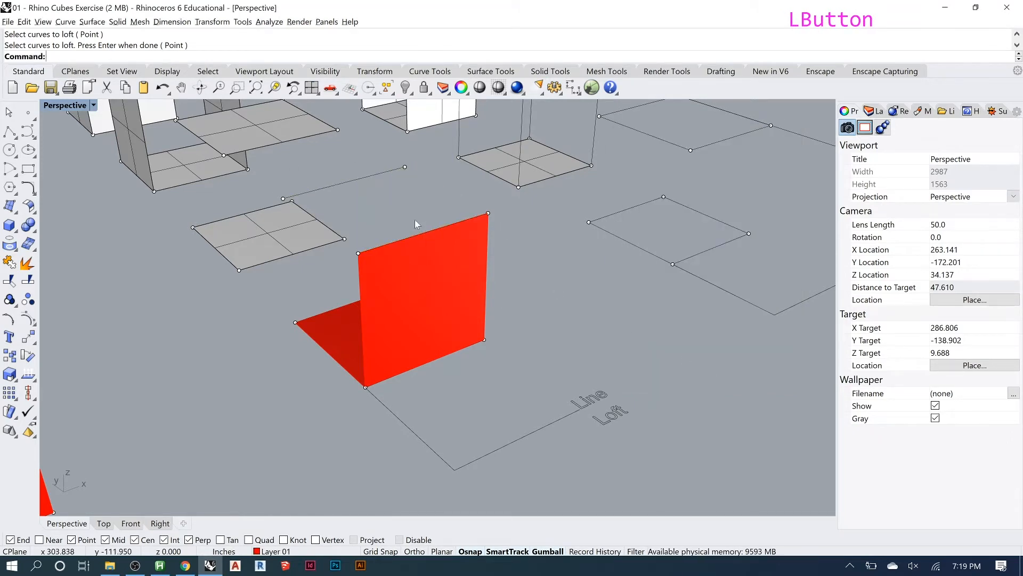
Step: Try a top-face loft with the two upper lines picked near opposite ends, and cancel the preview
key(space)
click(374, 248)
click(409, 274)
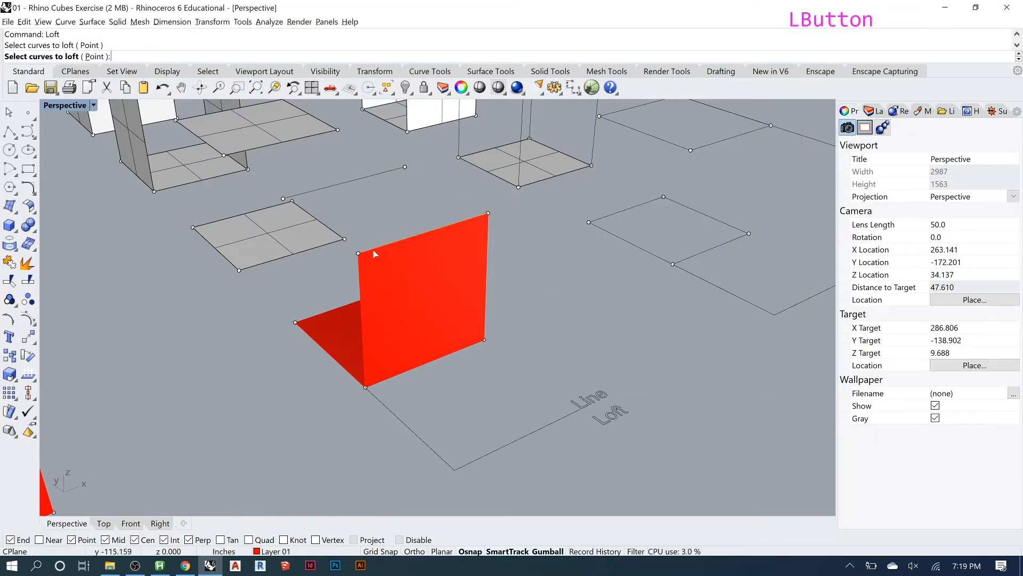
click(394, 168)
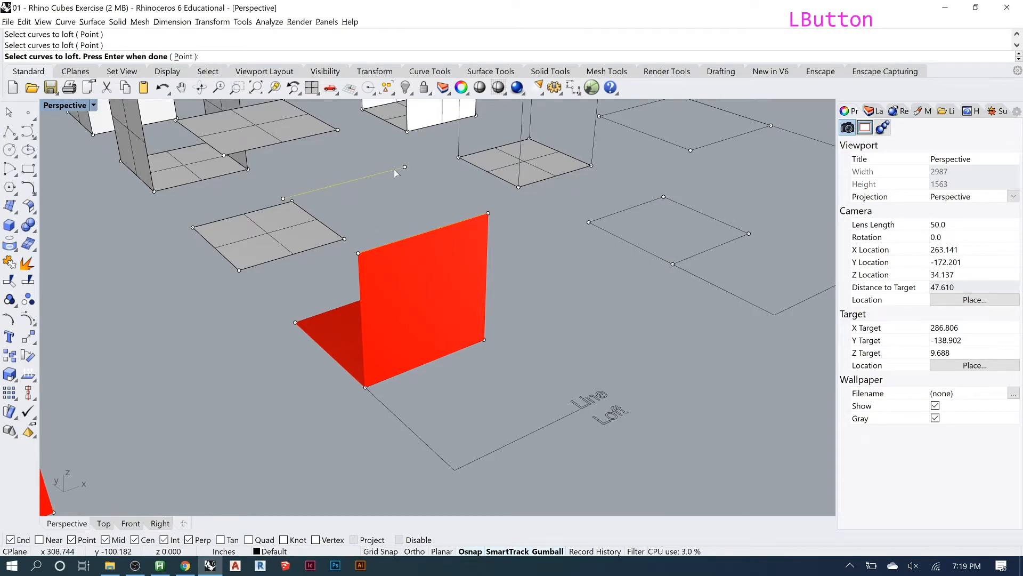
key(Return)
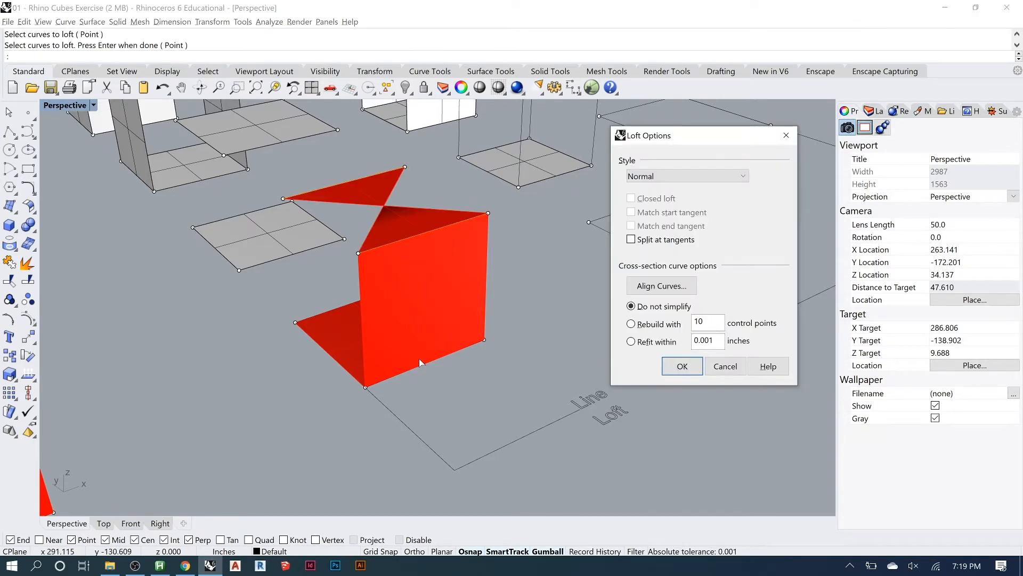
click(729, 368)
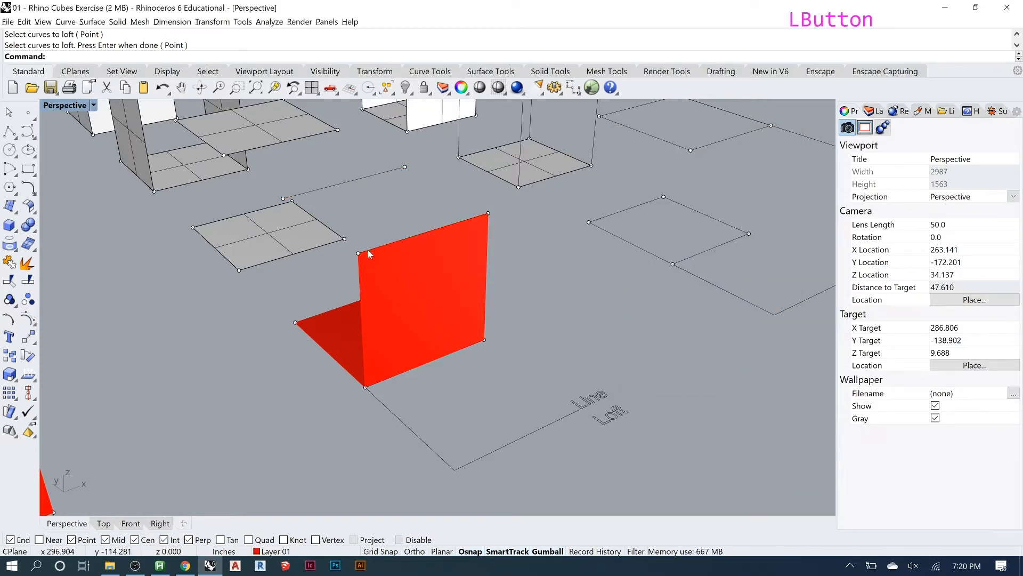
Step: Loft the top face of the Line Loft cube between the two upper lines, picked near matching ends, with default options
key(Return)
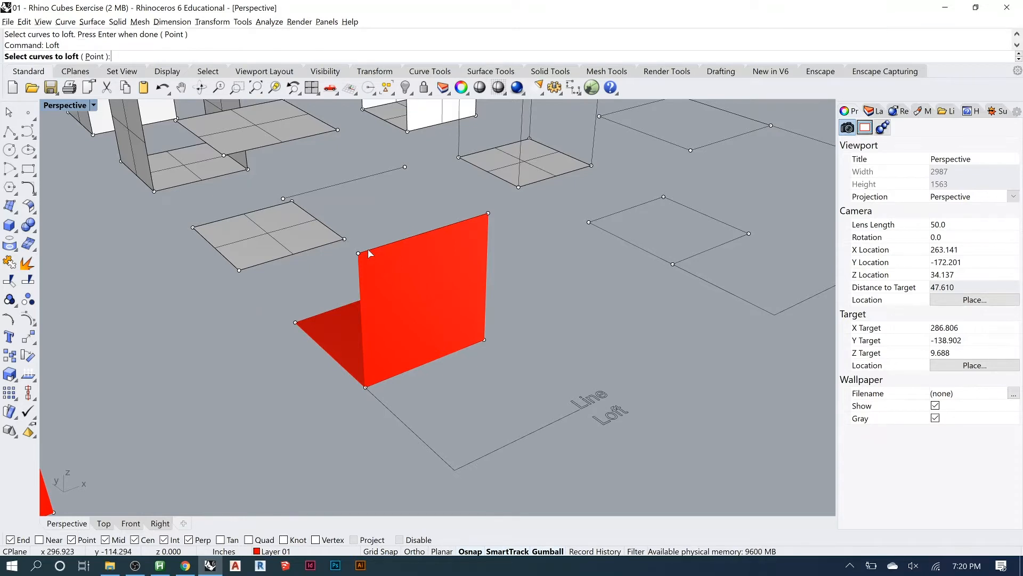
click(370, 254)
click(399, 277)
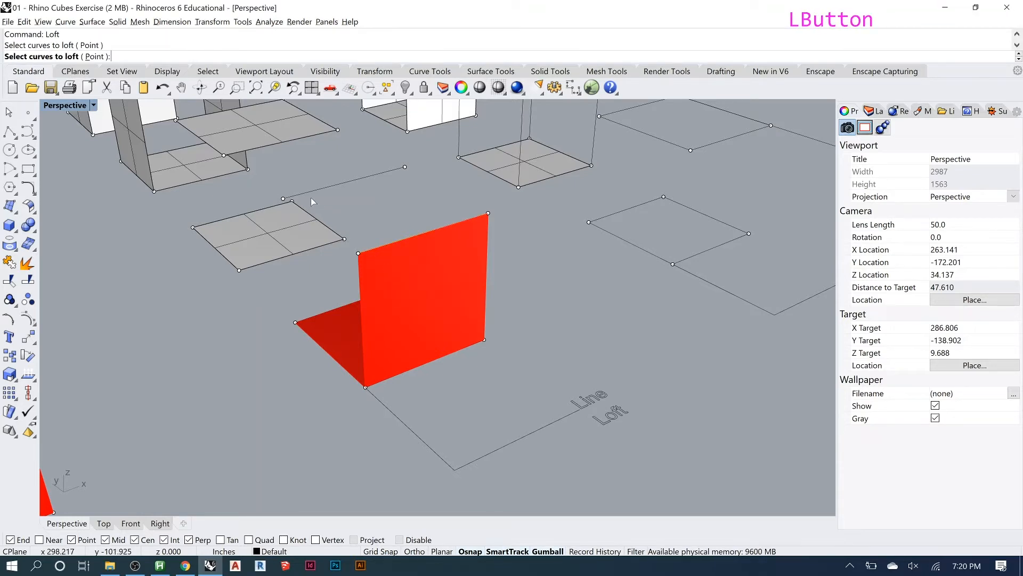
click(297, 195)
key(Return)
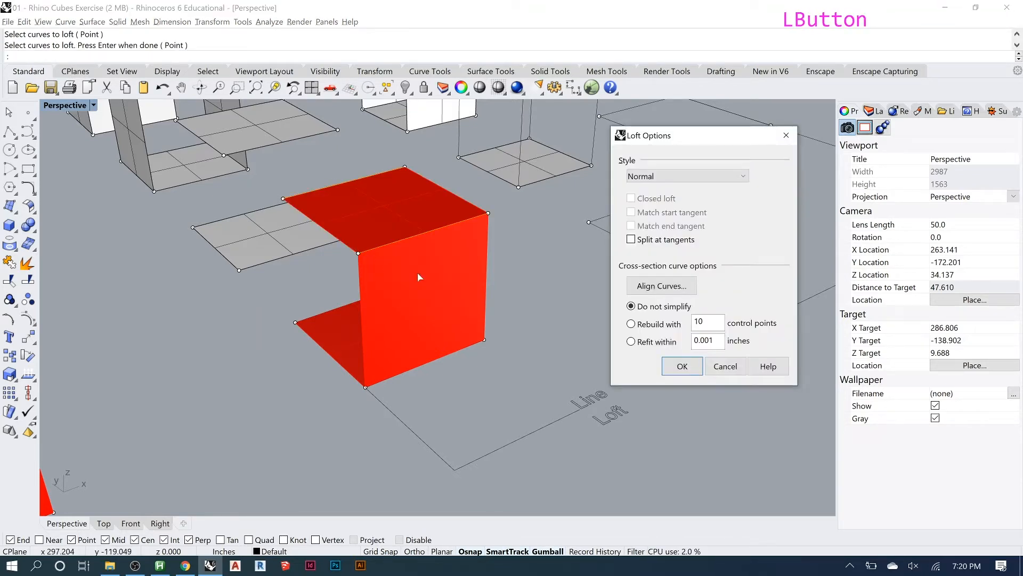
click(681, 368)
right_drag(370, 276, 345, 288)
key(Return)
click(182, 235)
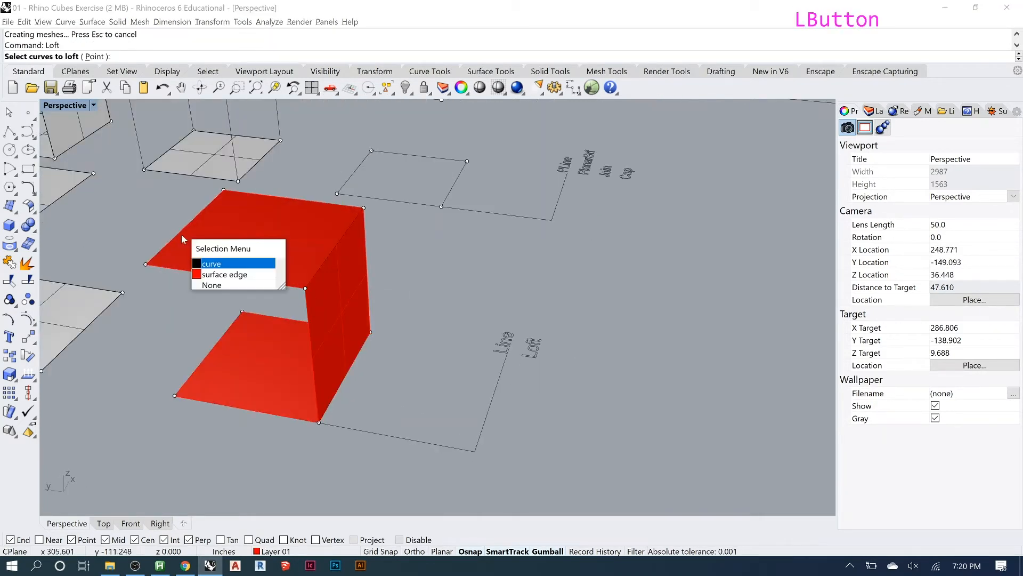
click(213, 263)
click(226, 328)
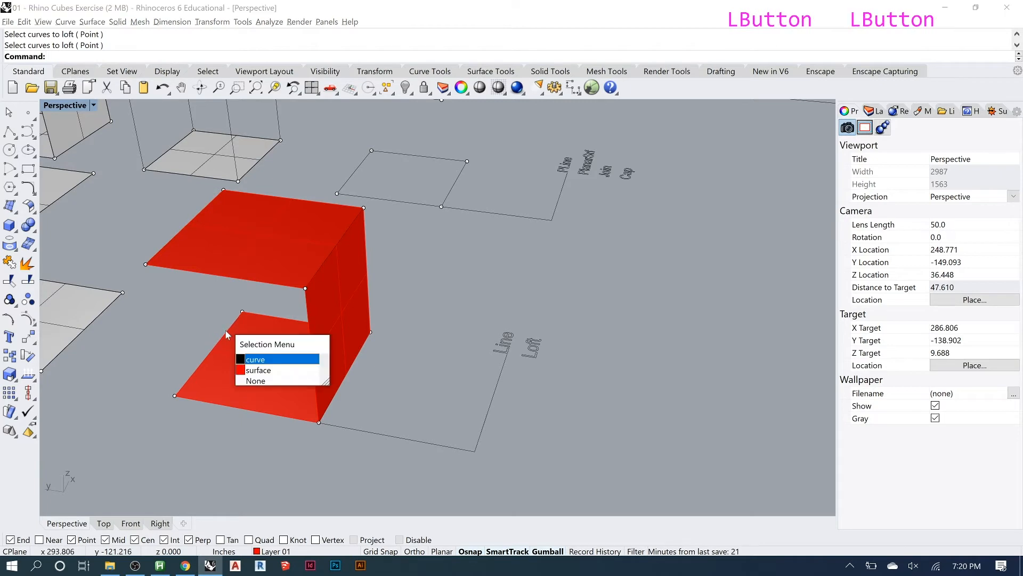
click(255, 360)
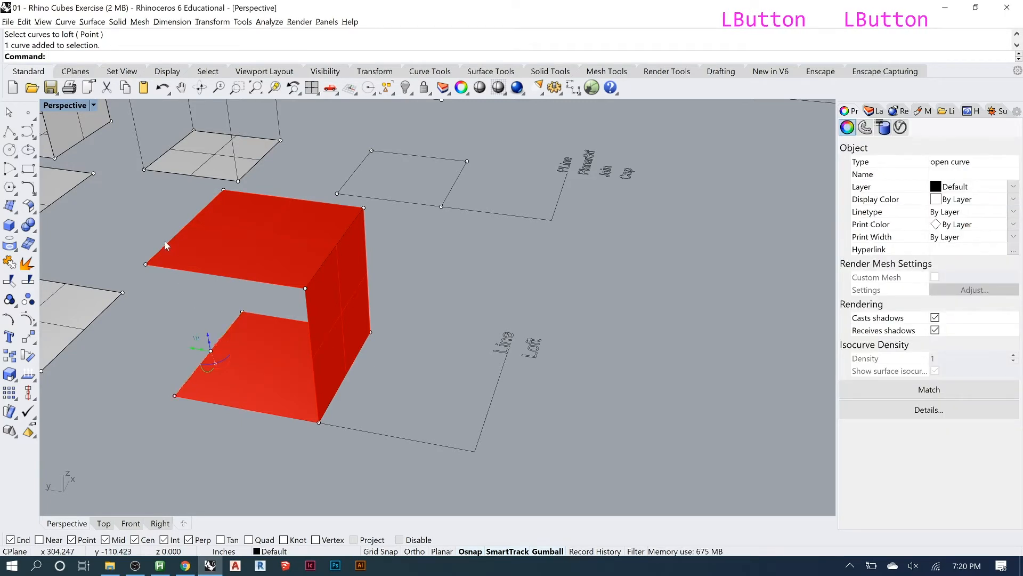
key(Return)
key(Escape)
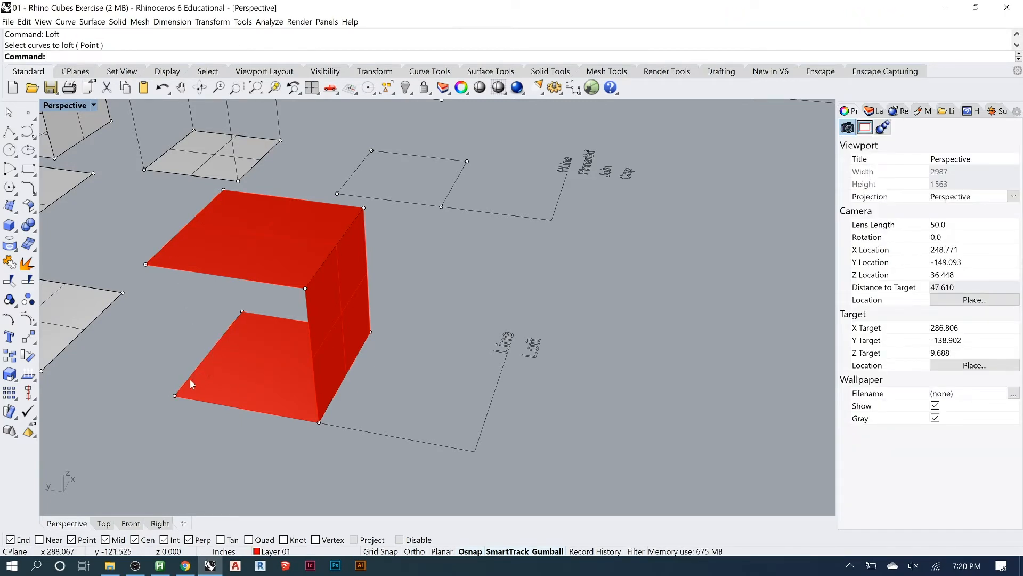
Step: Loft the back vertical face between the back base curve and the back upper curve, picked near matching ends, with default options
key(Return)
click(183, 386)
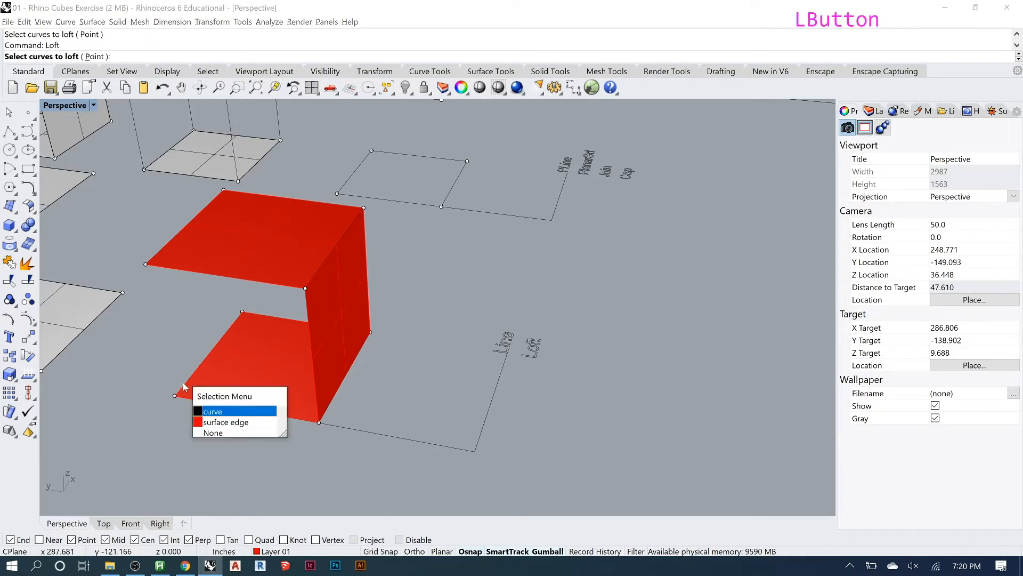
click(213, 408)
click(161, 252)
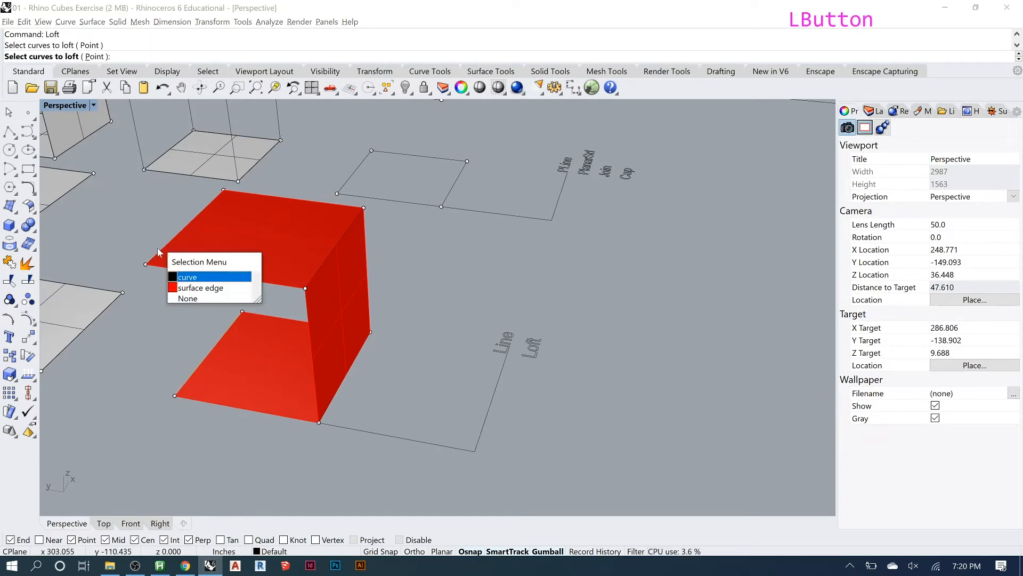
click(193, 281)
key(Return)
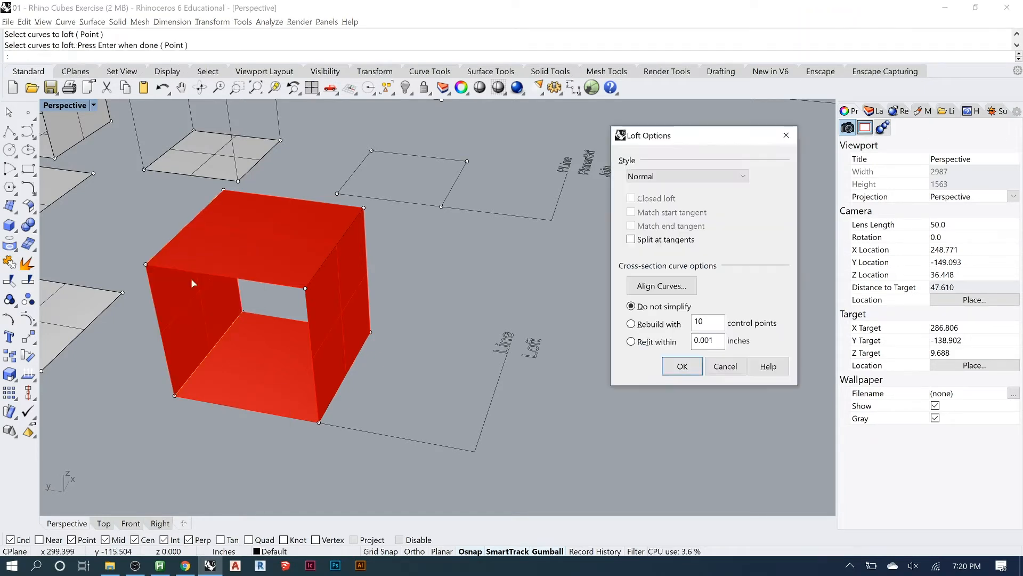
click(677, 366)
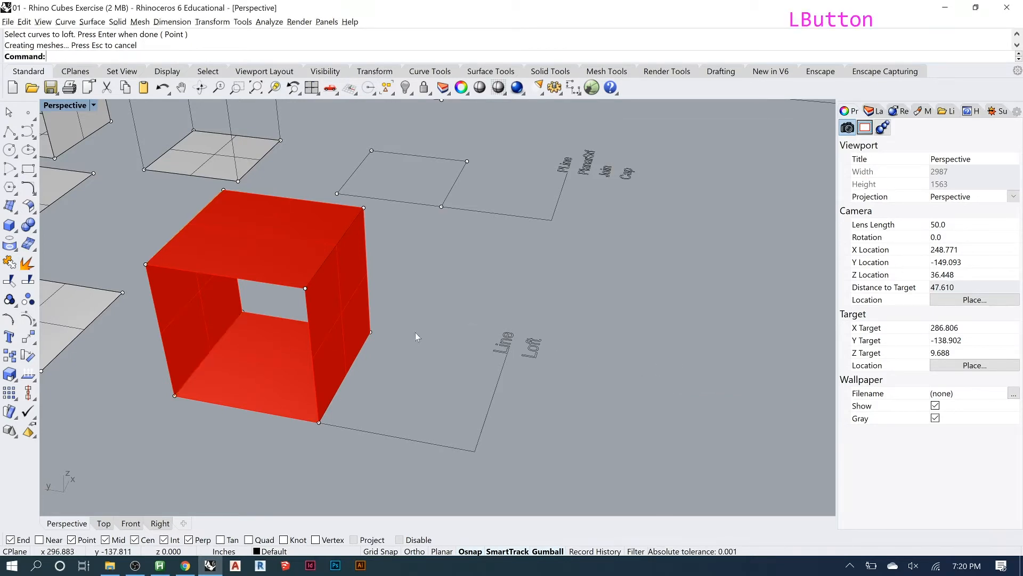
Step: Loft the open left side of the Line Loft cube between the side edges of its top and bottom faces
click(260, 283)
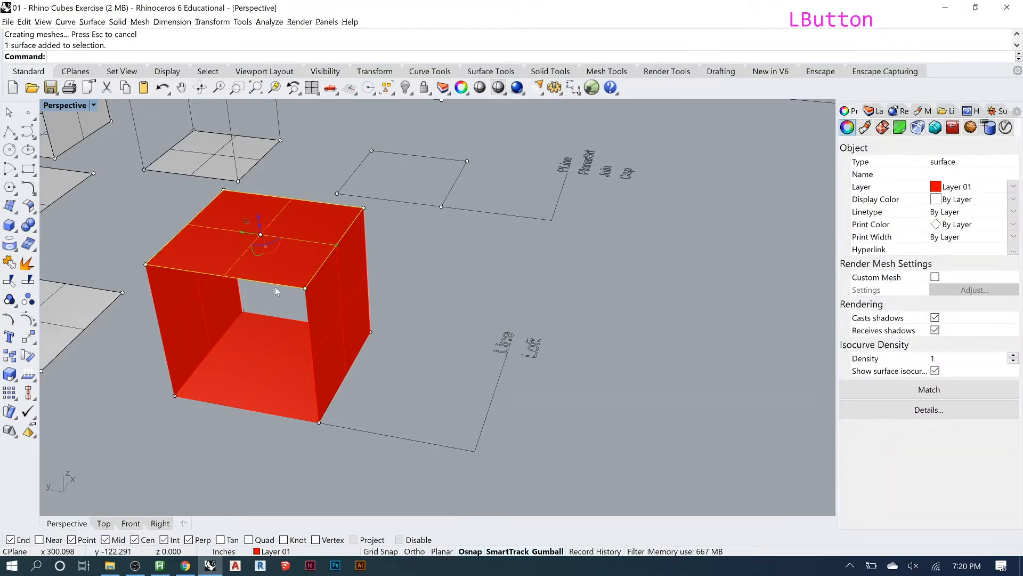
click(413, 258)
key(space)
click(274, 284)
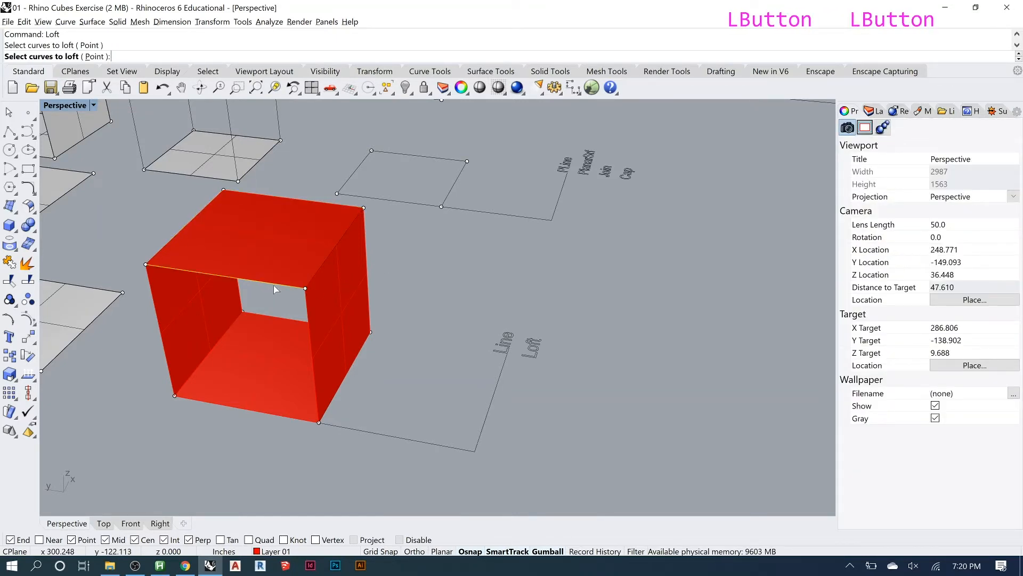
click(280, 418)
key(space)
click(681, 365)
Step: Close the remaining open right side of the Line Loft cube with a default loft between its upper and lower edges
right_drag(343, 316, 686, 320)
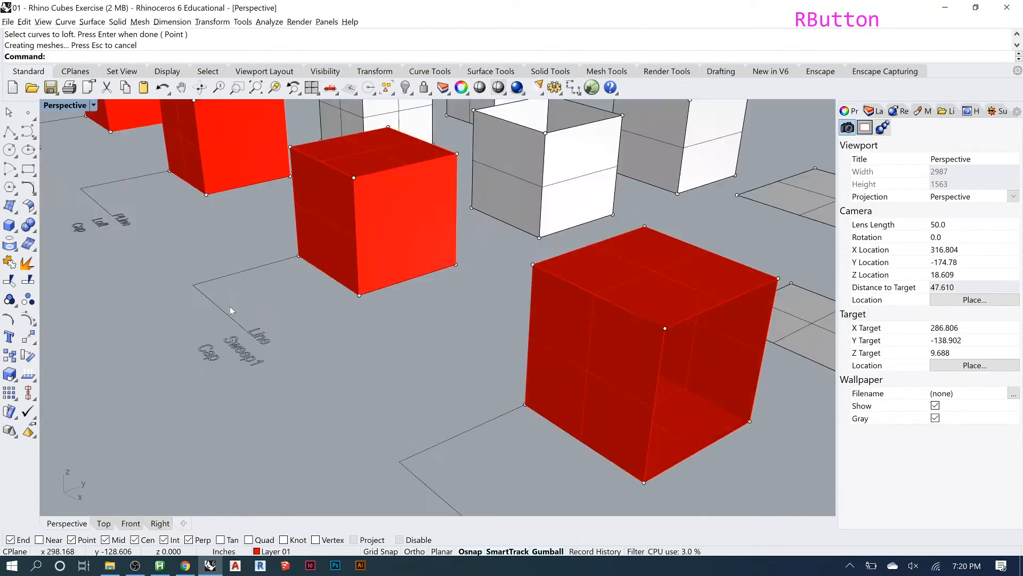
right_click(687, 320)
click(670, 468)
key(Return)
key(Return)
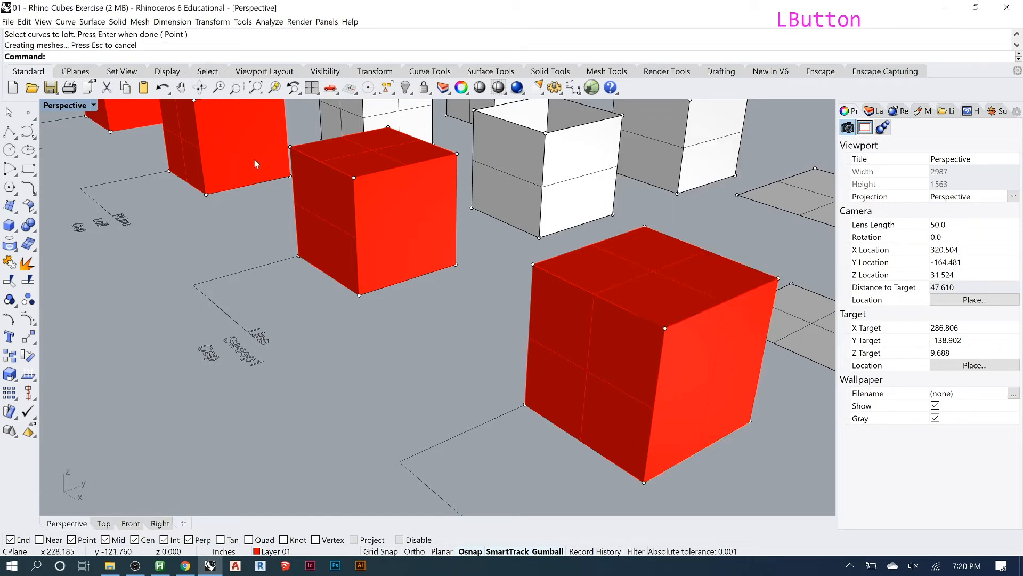
Step: Create a planar surface from the upper closed polyline of the PLine PlanarSrf Join Cap example
scroll(255, 158, down, 6)
scroll(549, 277, up, 3)
right_drag(440, 318, 461, 336)
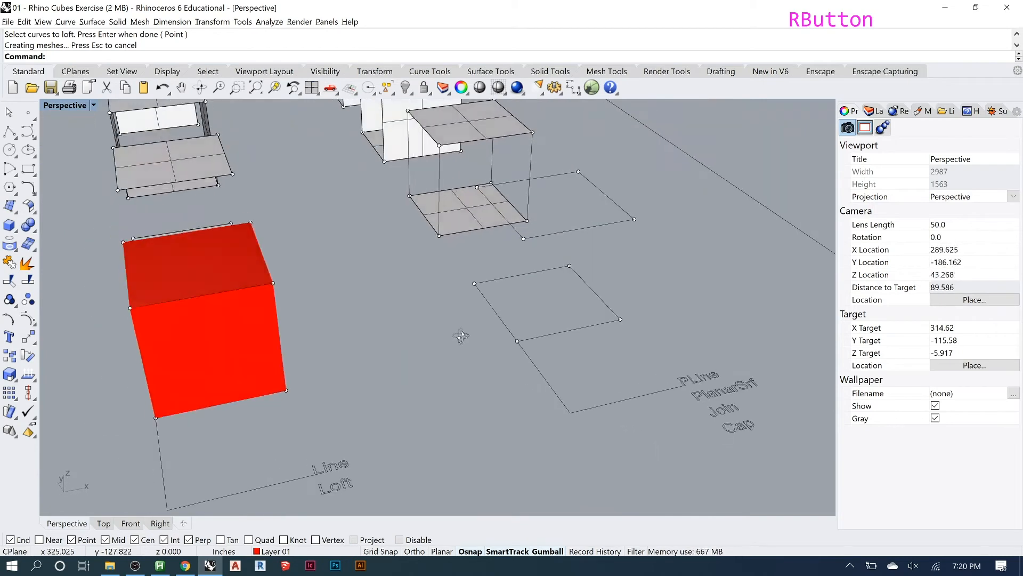
scroll(208, 269, down, 2)
scroll(657, 352, up, 4)
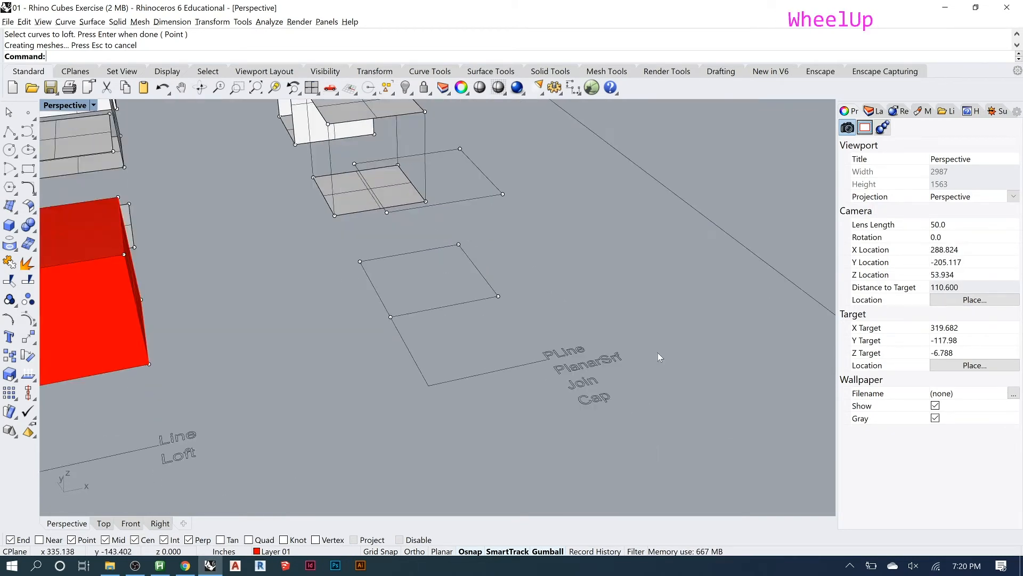
right_drag(427, 297, 444, 309)
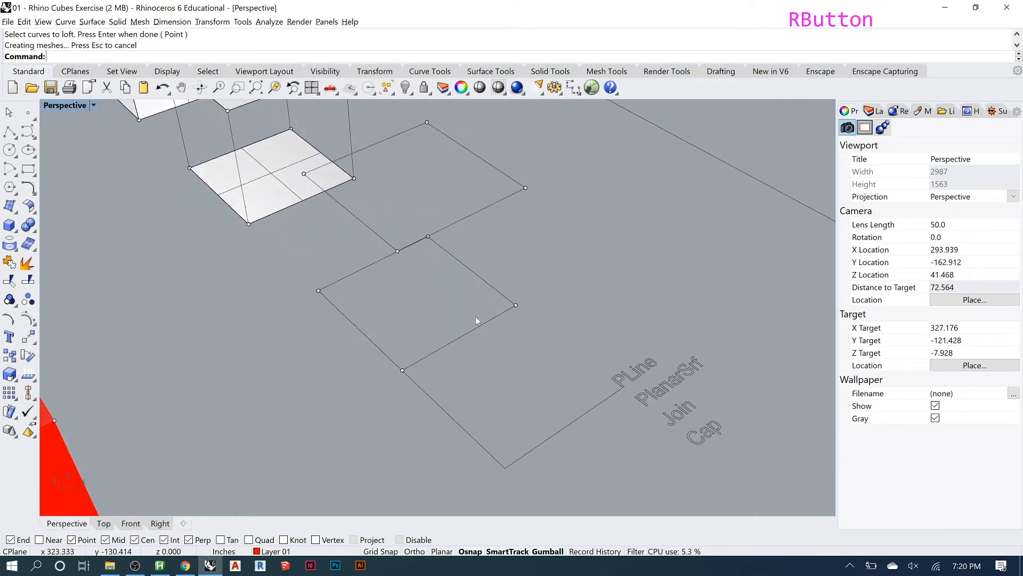
scroll(476, 318, down, 3)
scroll(468, 264, up, 1)
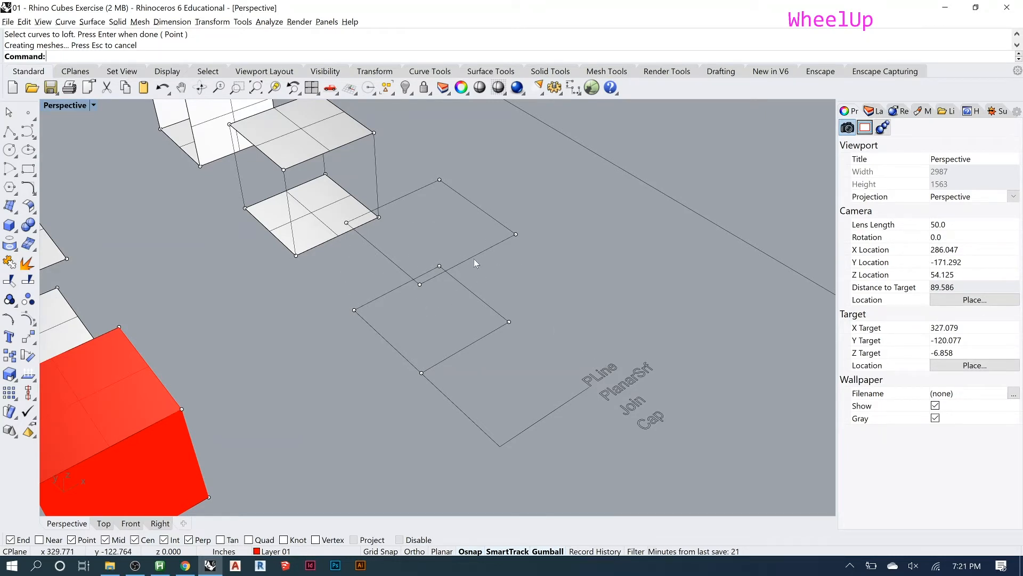
click(16, 211)
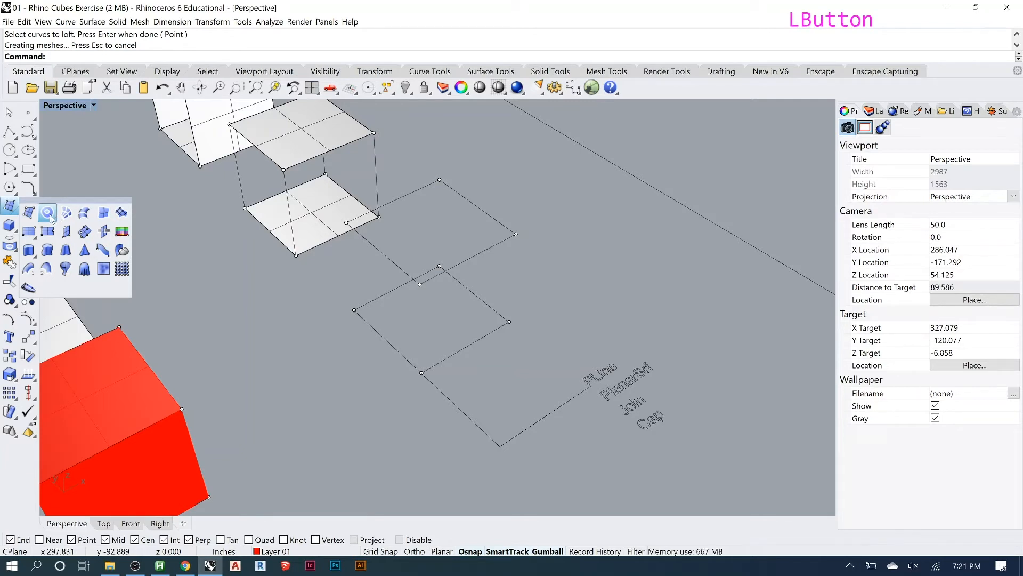
click(381, 255)
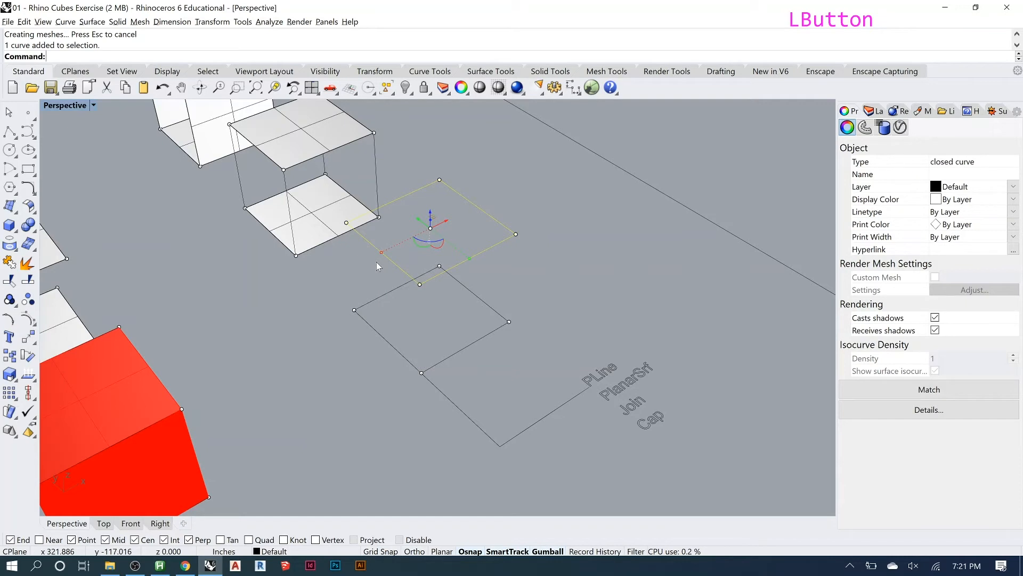
click(520, 168)
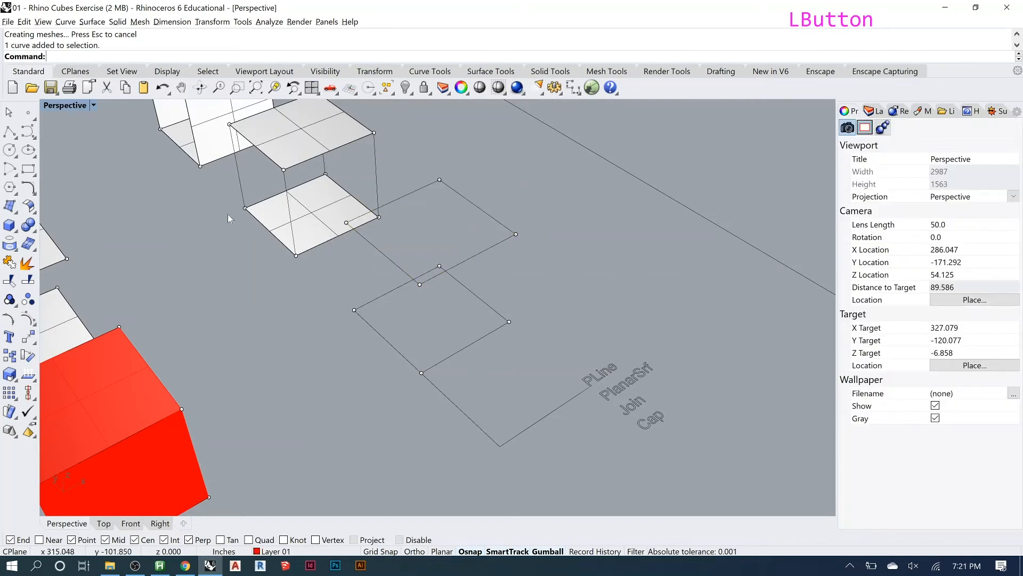
click(16, 214)
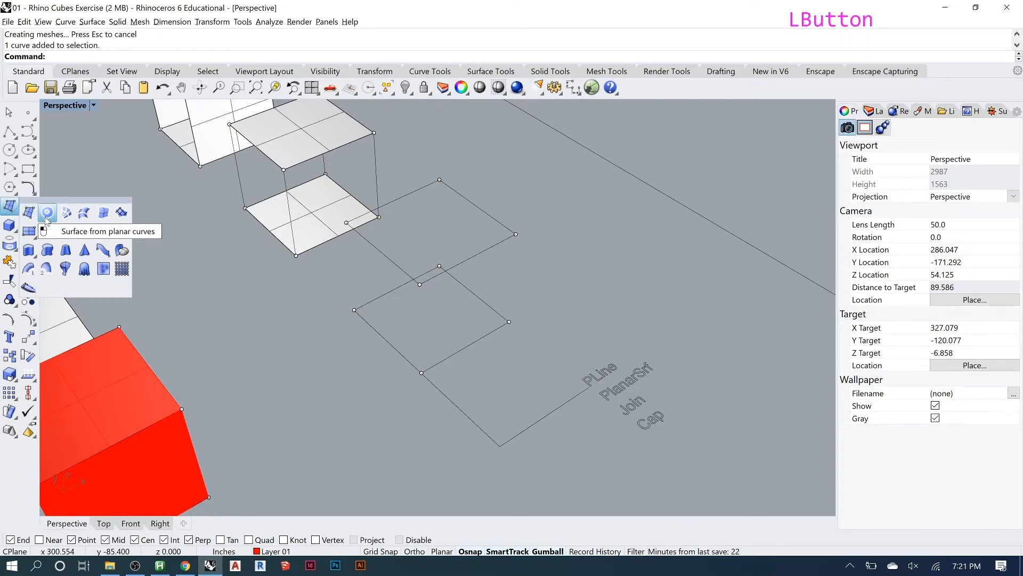
click(46, 217)
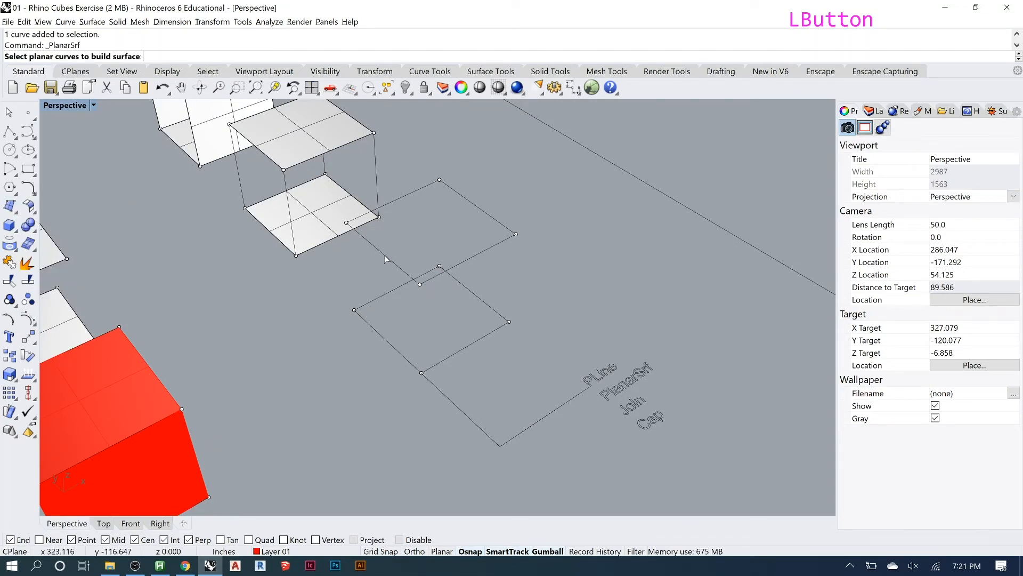
click(385, 254)
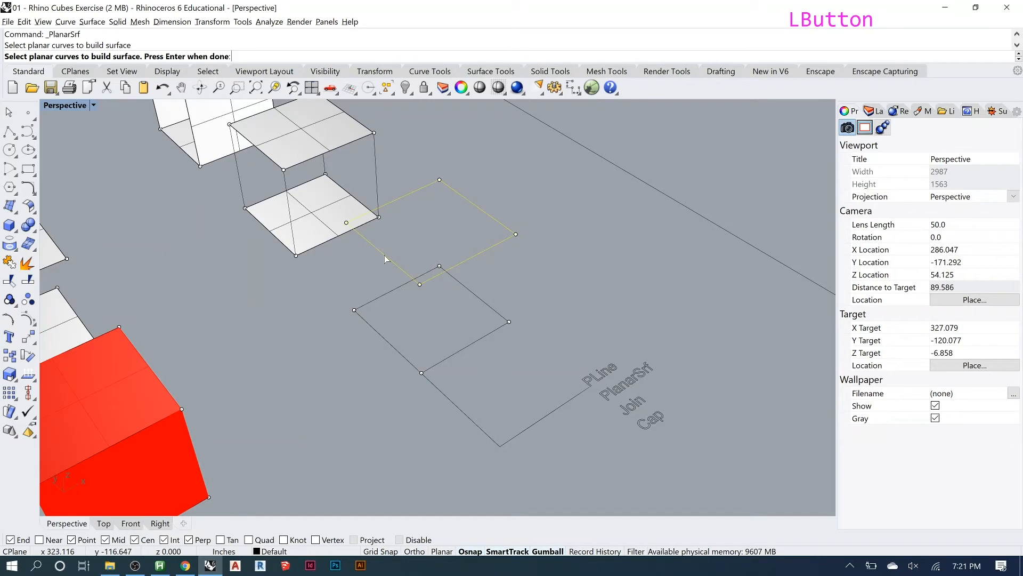
key(Return)
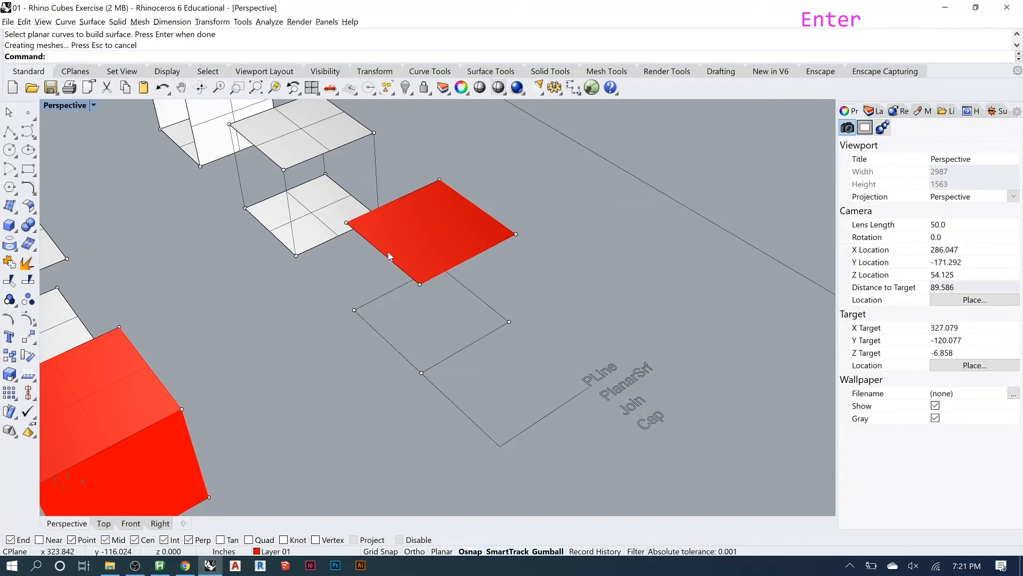
Step: Create a planar surface from the lower closed polyline of the same example
key(Return)
click(398, 350)
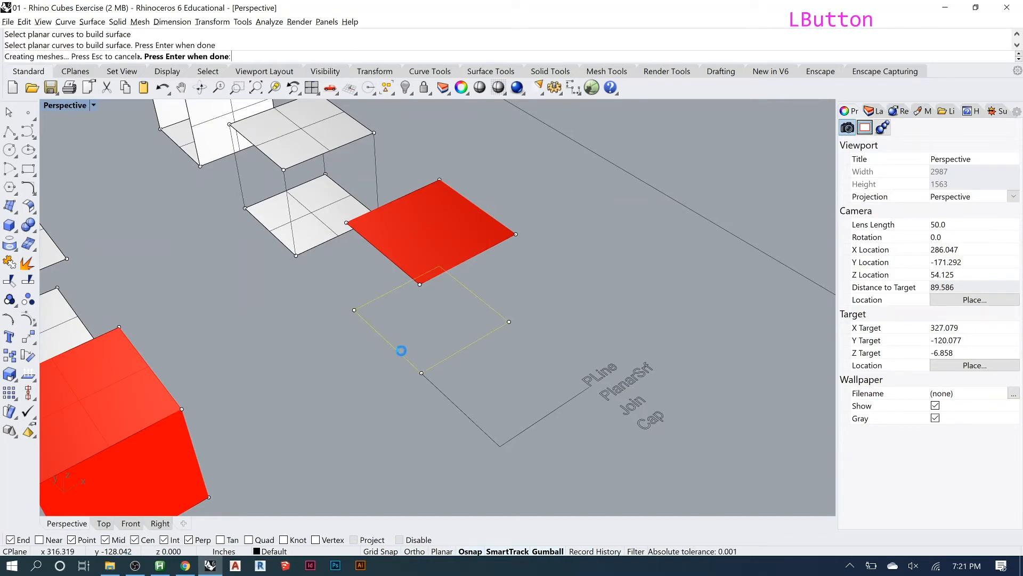
key(Return)
click(28, 169)
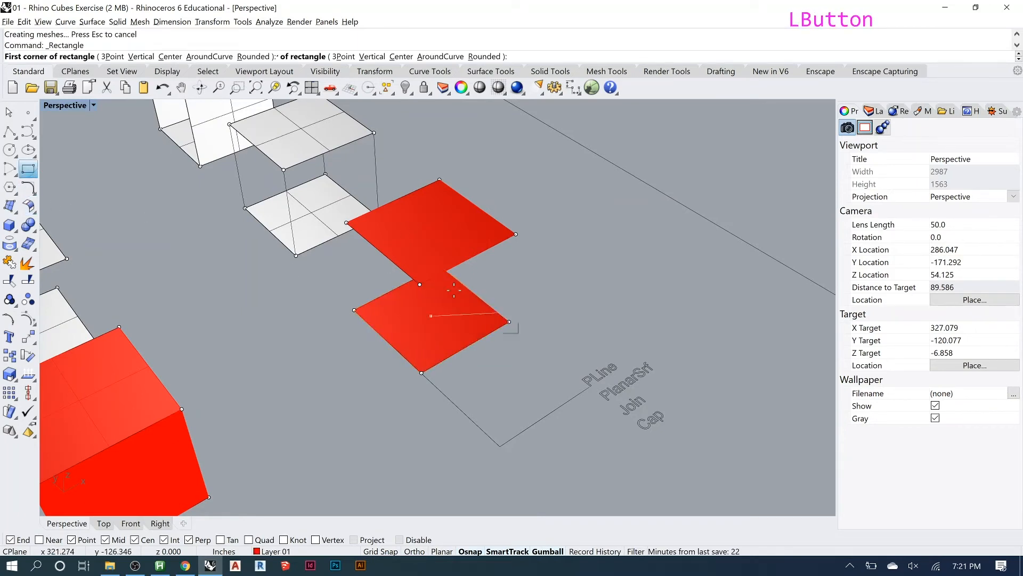
click(420, 285)
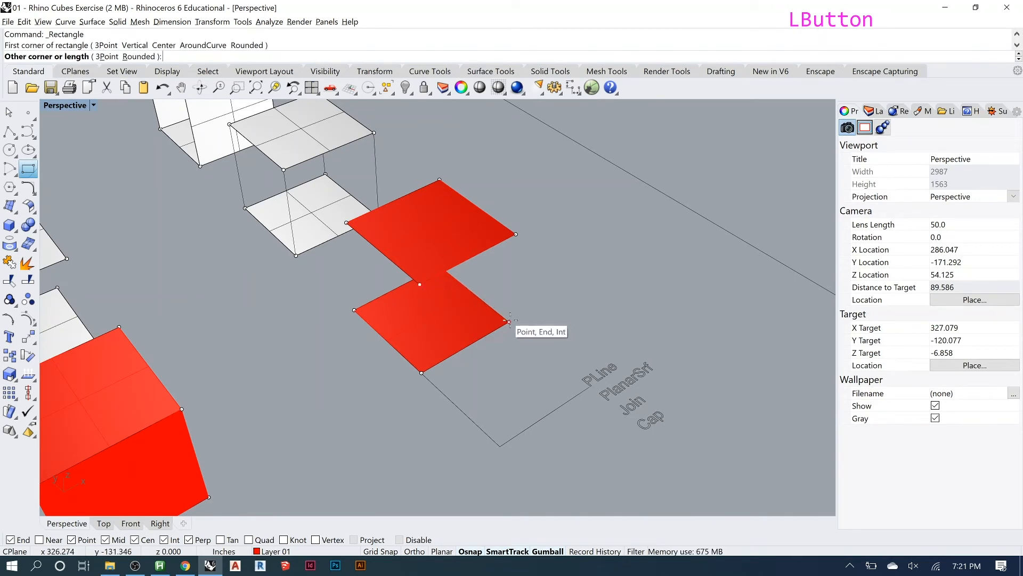
right_drag(466, 323, 472, 288)
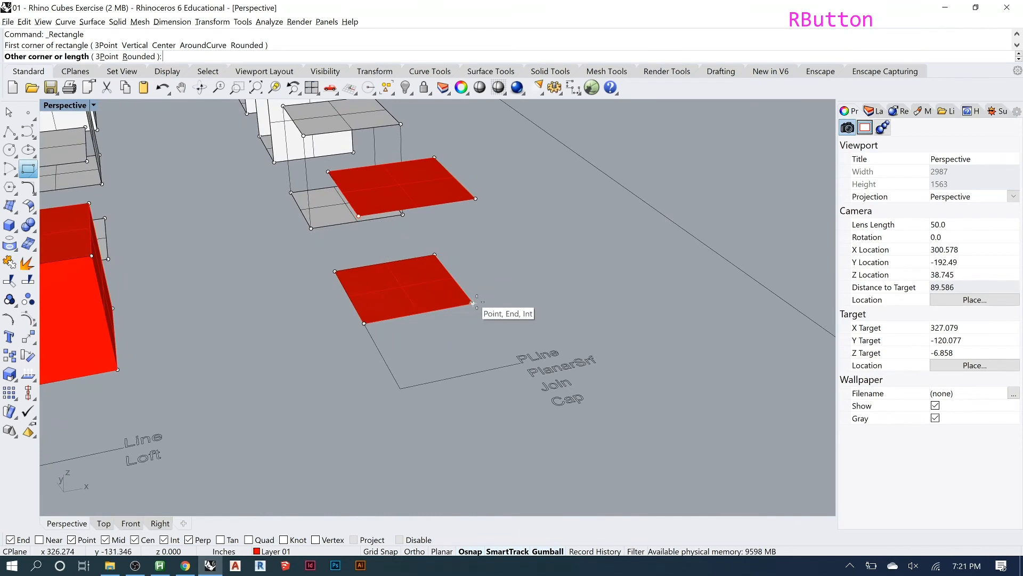
click(472, 286)
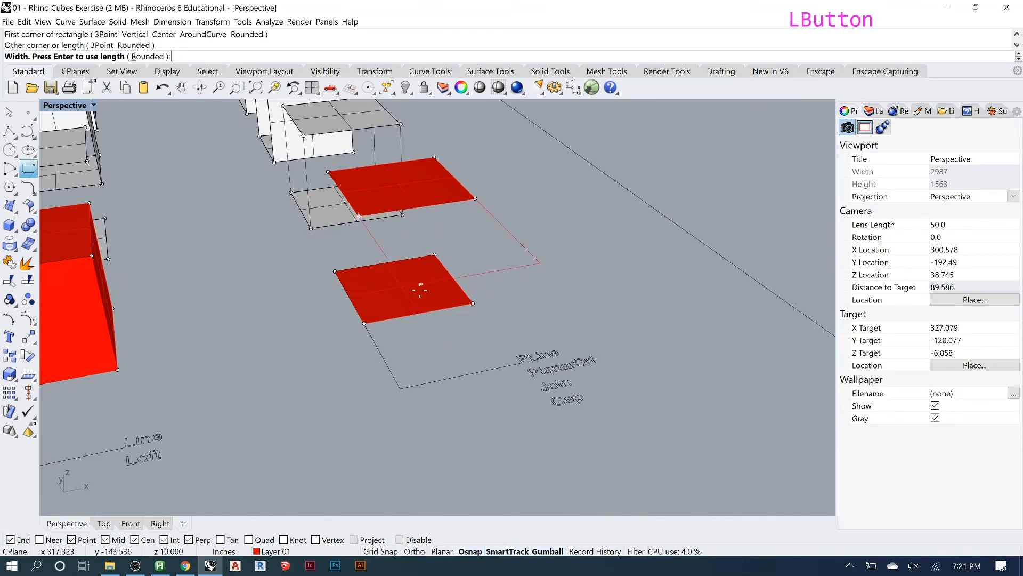
key(Escape)
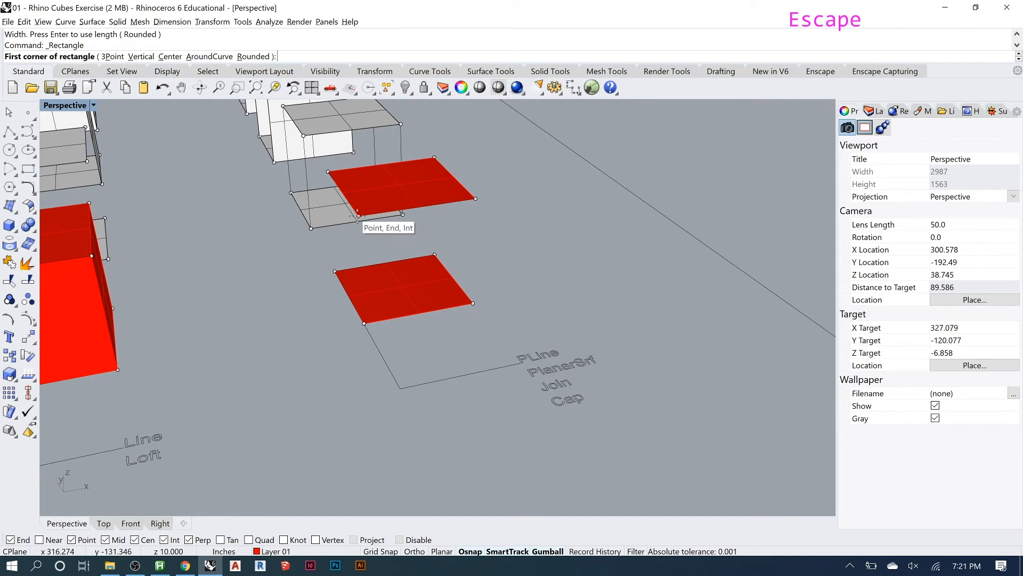
Step: Draw a vertical rectangle between the front edges of the upper and lower red faces in the PLine PlanarSrf Join Cap example
click(141, 56)
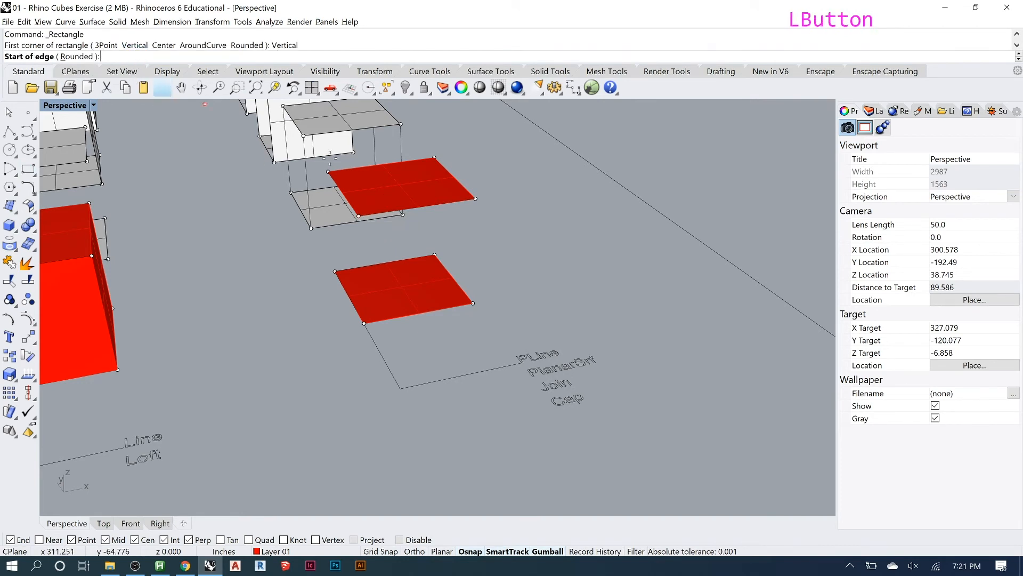
click(359, 216)
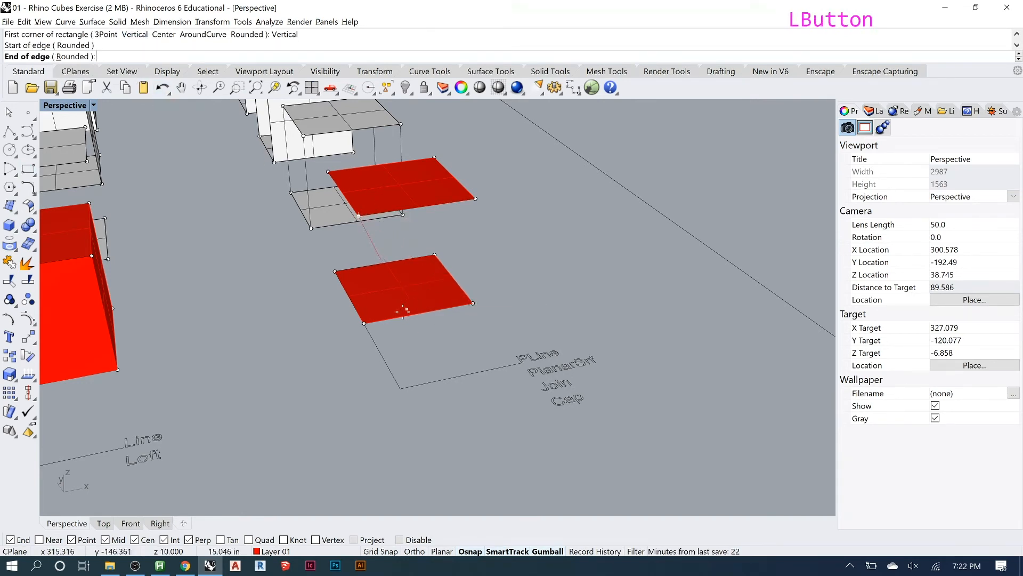
click(364, 323)
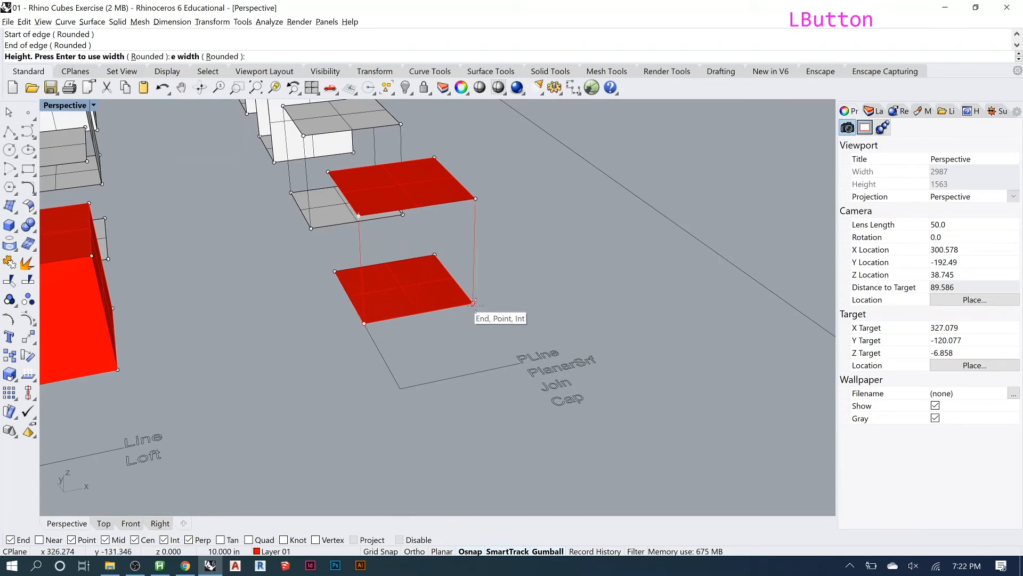
click(473, 303)
key(Escape)
key(Escape)
Step: Fill the front vertical rectangle with a planar surface
click(474, 257)
mouse_move(475, 257)
right_down()
mouse_move(525, 235)
mouse_move(465, 254)
right_up()
click(16, 215)
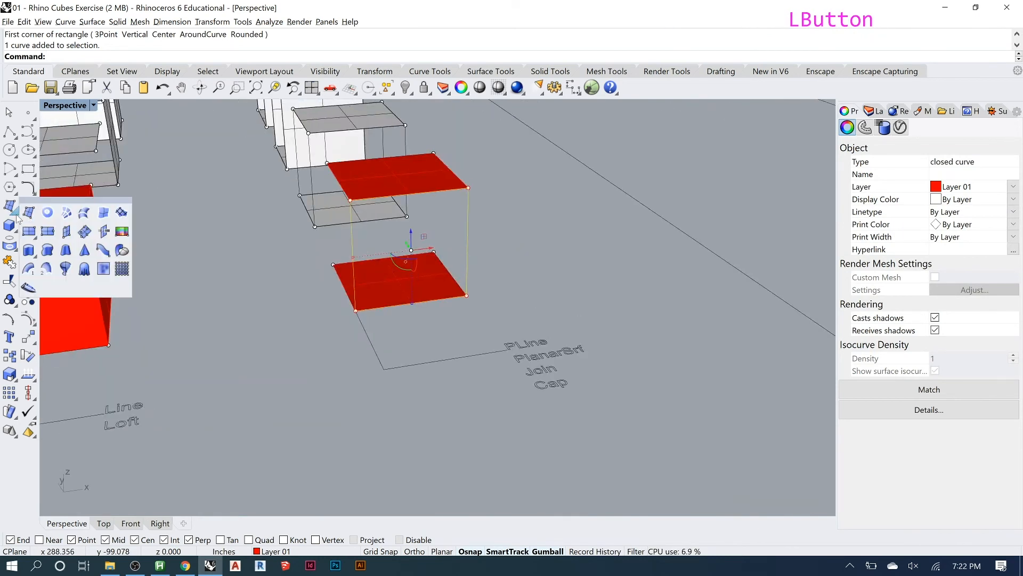
click(48, 214)
Step: Draw a vertical rectangle on the back side of the same cube, corner to corner between its upper and lower faces
right_drag(375, 225, 504, 224)
scroll(569, 190, up, 2)
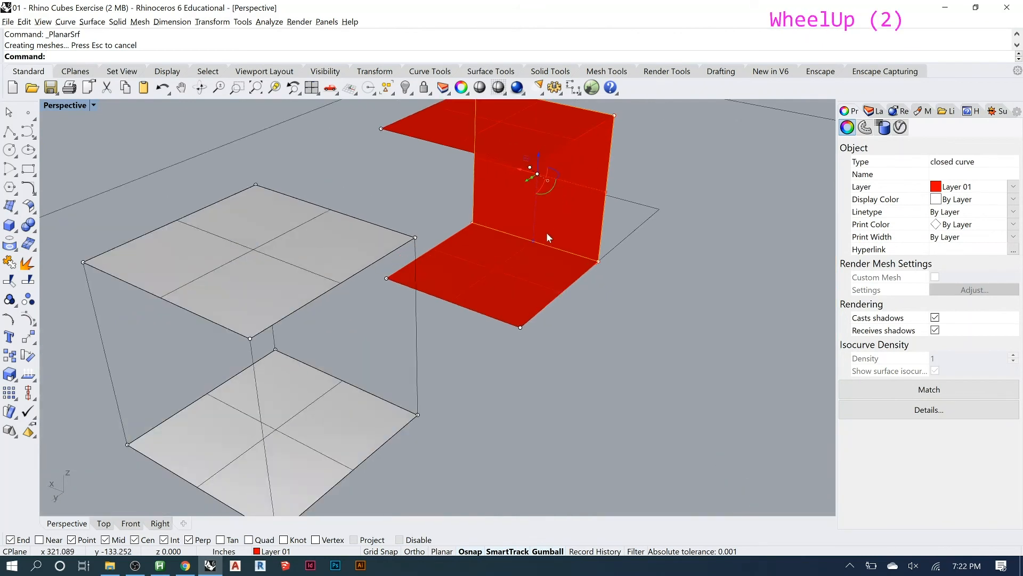
click(28, 169)
click(145, 56)
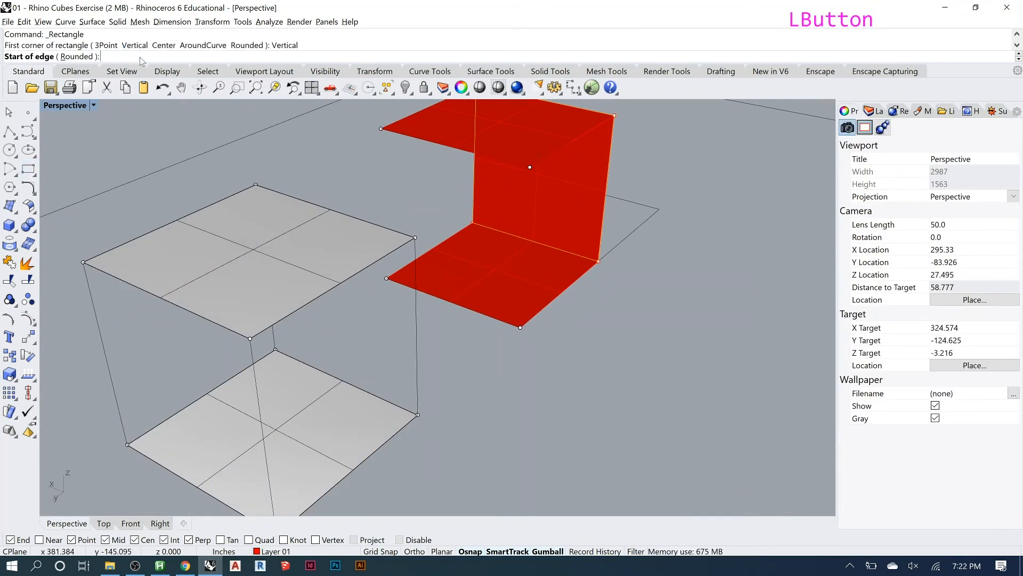
click(382, 131)
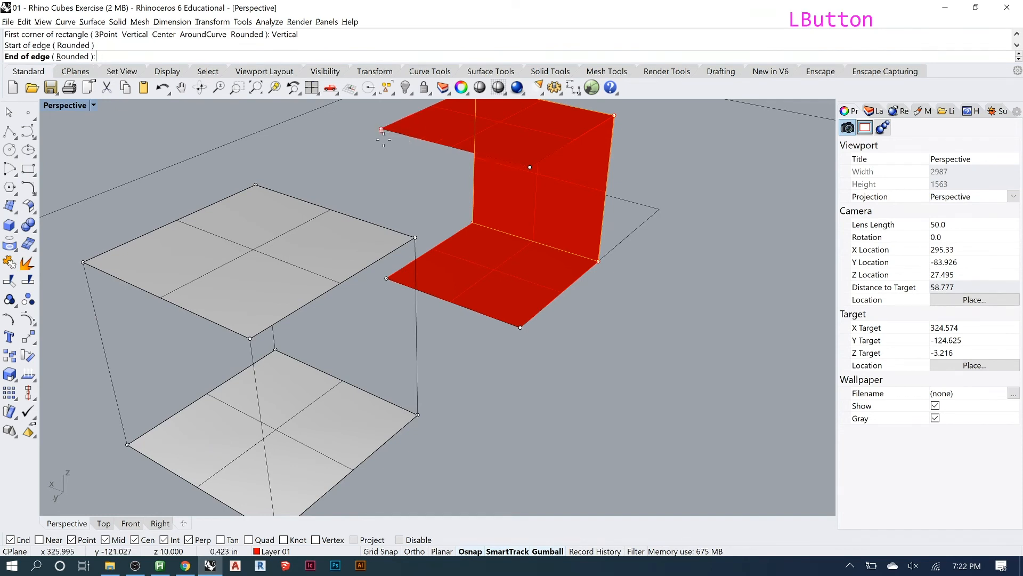
click(387, 278)
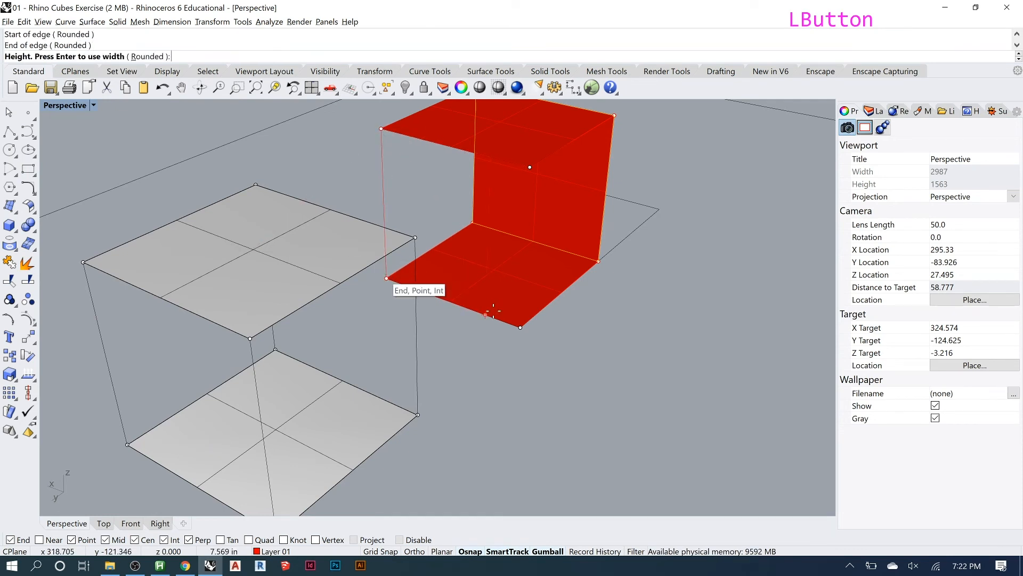
click(520, 326)
Step: Fill the back vertical rectangle with a planar surface and deselect it
click(393, 162)
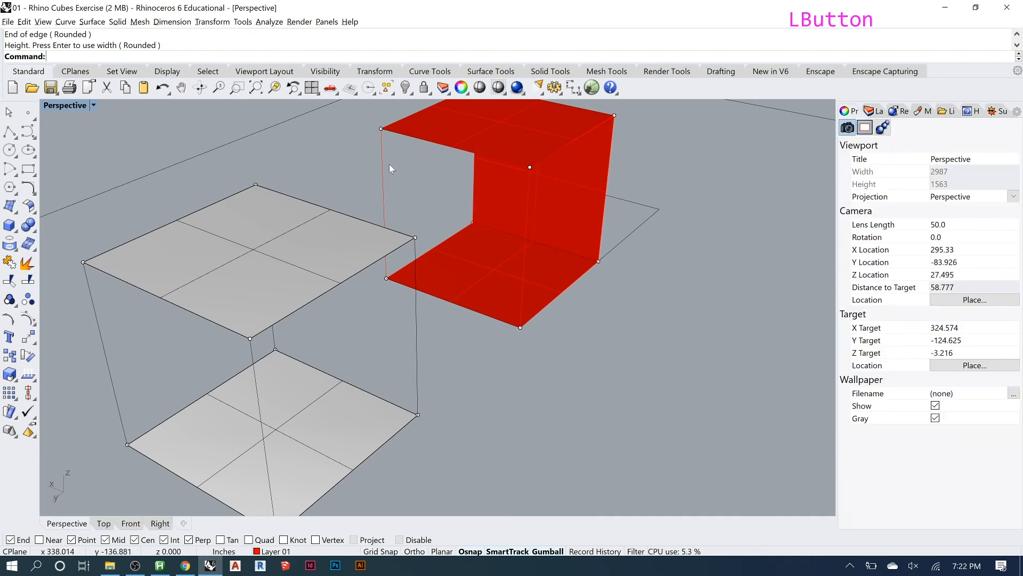
click(385, 170)
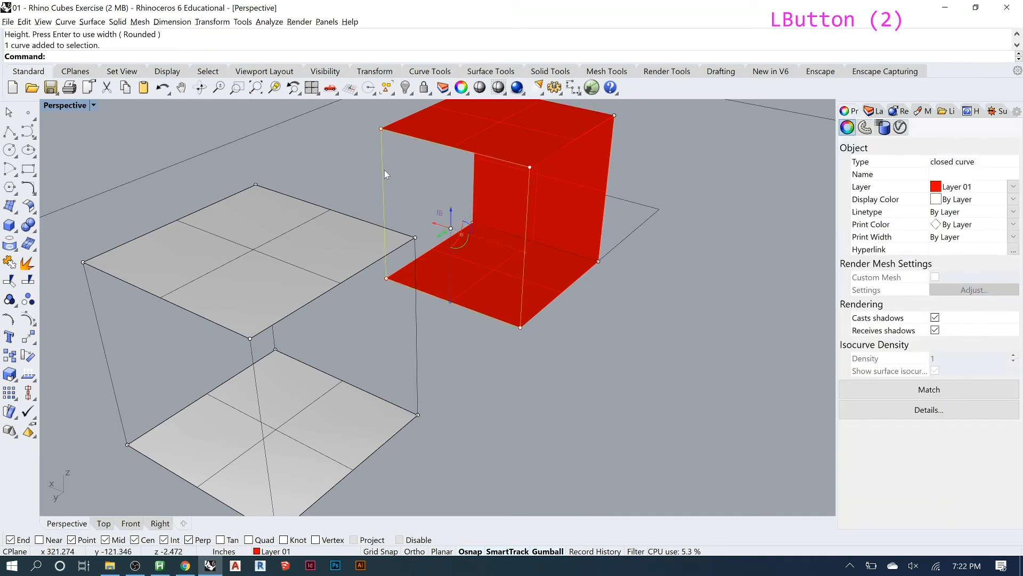
click(18, 213)
click(47, 213)
click(684, 340)
Step: Review the full row of red cubes in Part 1 and its position beside the Part 2: Twisting a Cube area
right_drag(574, 302, 343, 263)
scroll(340, 261, down, 8)
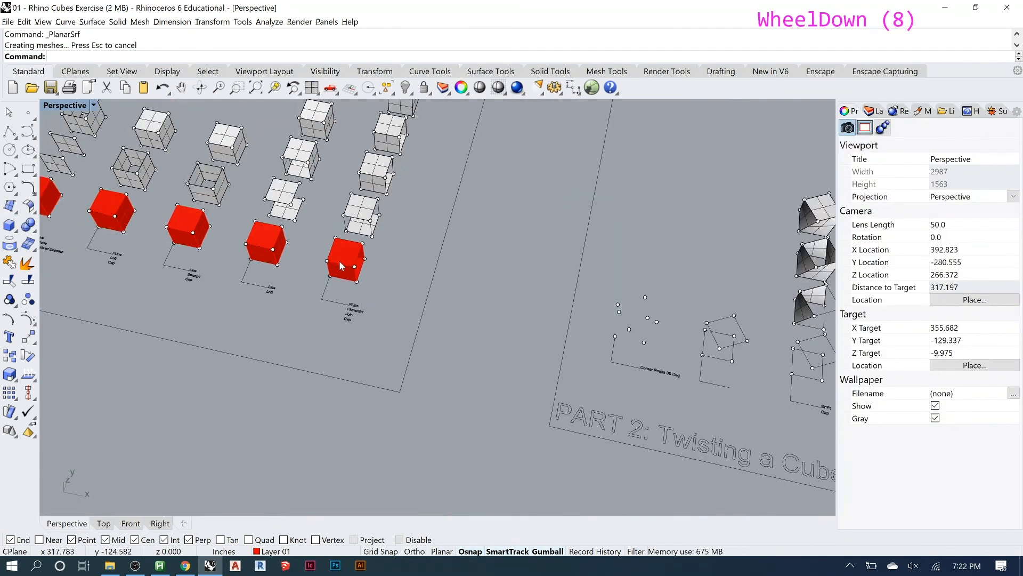
scroll(340, 261, down, 3)
scroll(515, 308, down, 3)
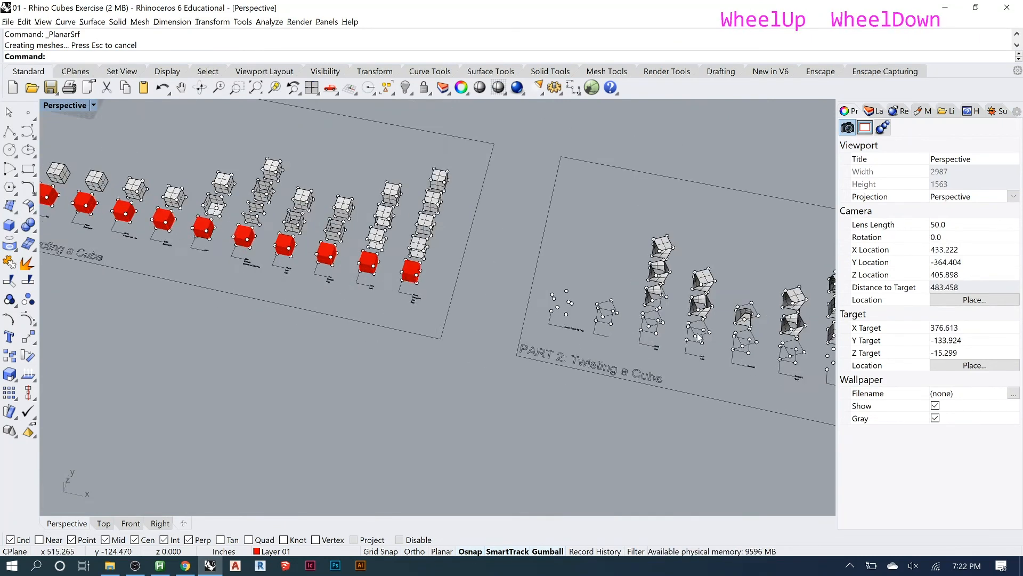
scroll(302, 273, up, 2)
right_drag(365, 274, 411, 247)
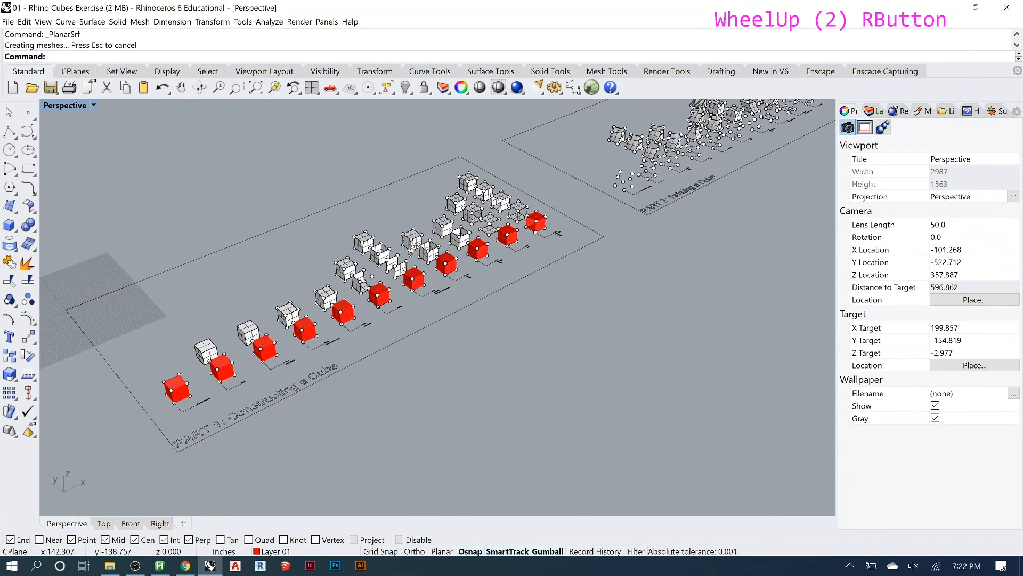
right_drag(411, 248, 417, 250)
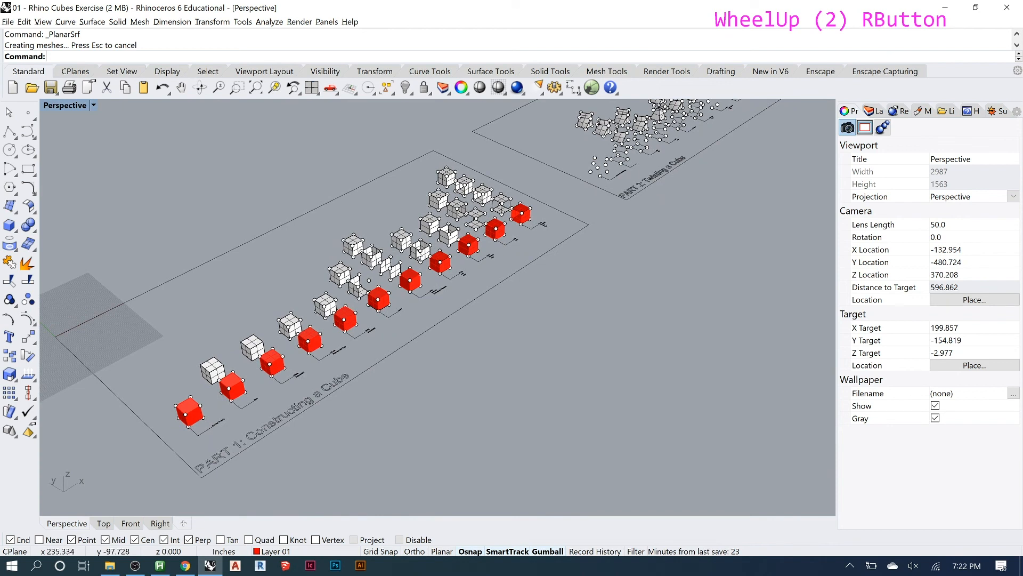